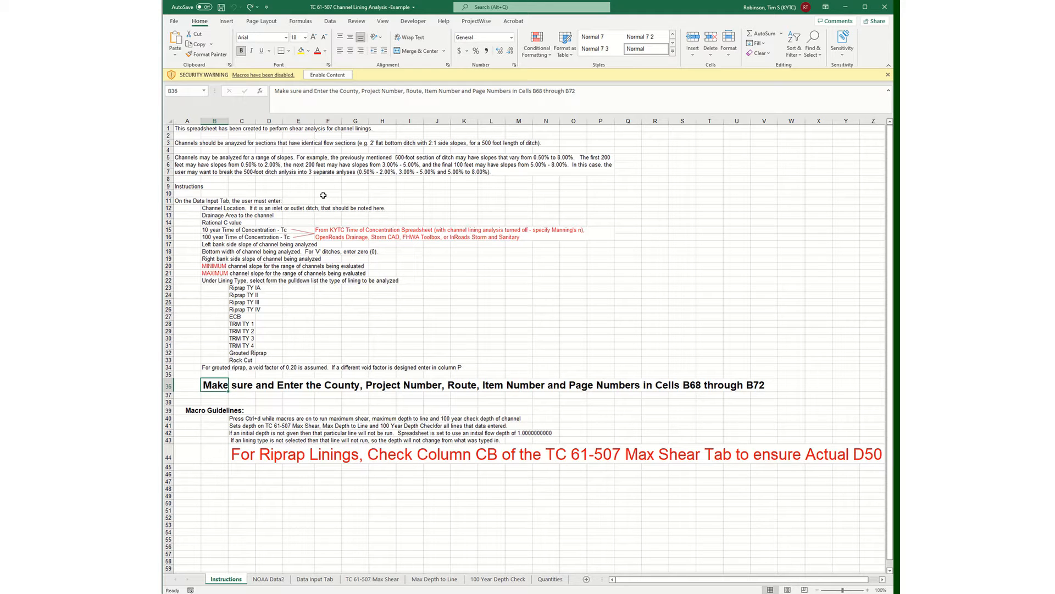
Step: Enable the workbook's disabled macros, and review the NOAA Data2 and Data Input Tab sheets down to the project information
{"action": "left_click", "coordinate": [339, 75]}
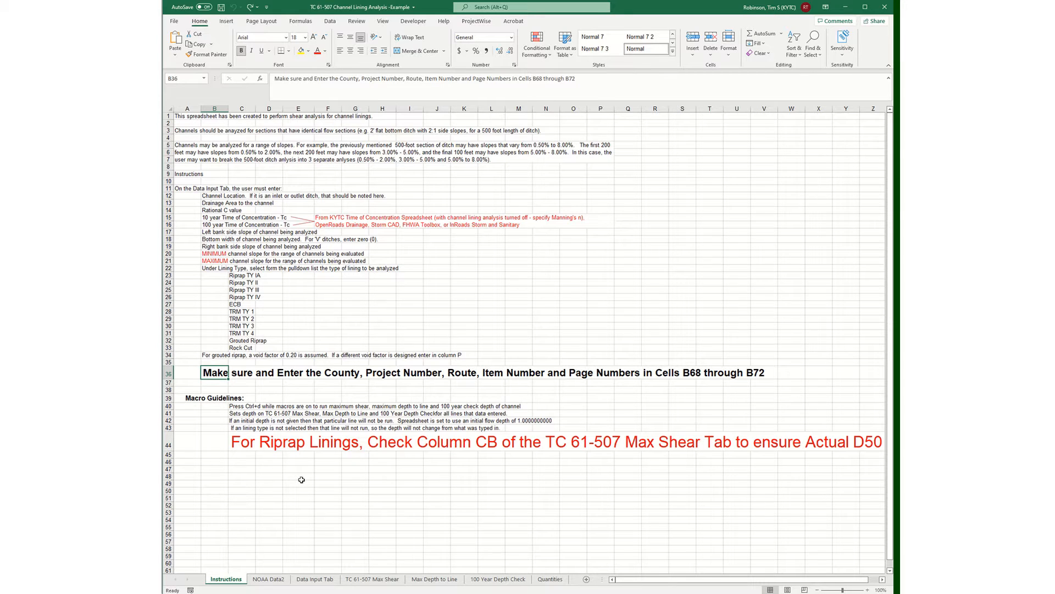
{"action": "left_click", "coordinate": [269, 579]}
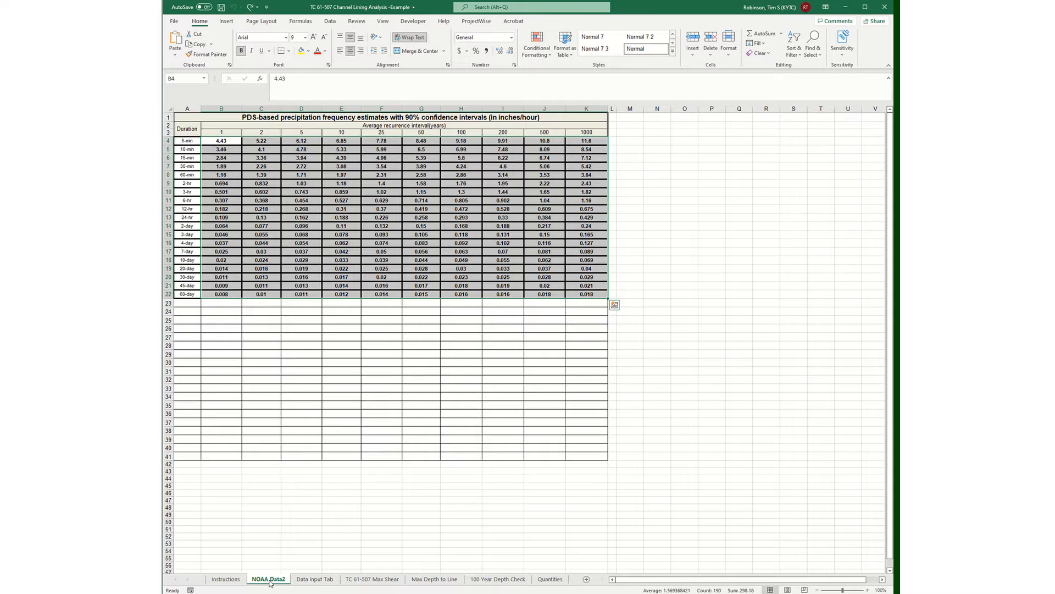
{"action": "left_click", "coordinate": [317, 579]}
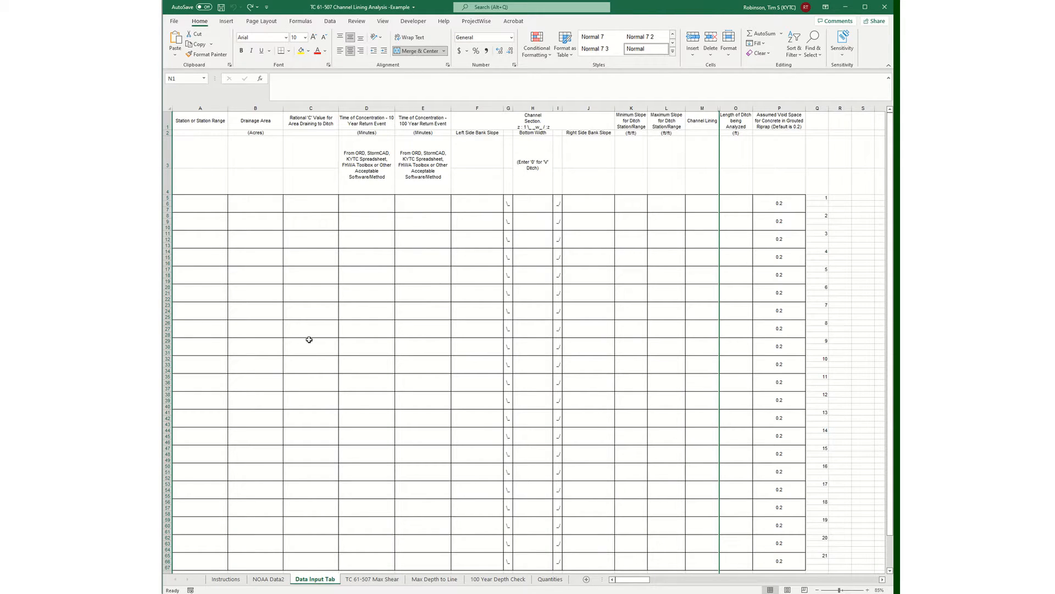
{"action": "scroll", "coordinate": [313, 325], "scroll_direction": "down", "scroll_amount": 3}
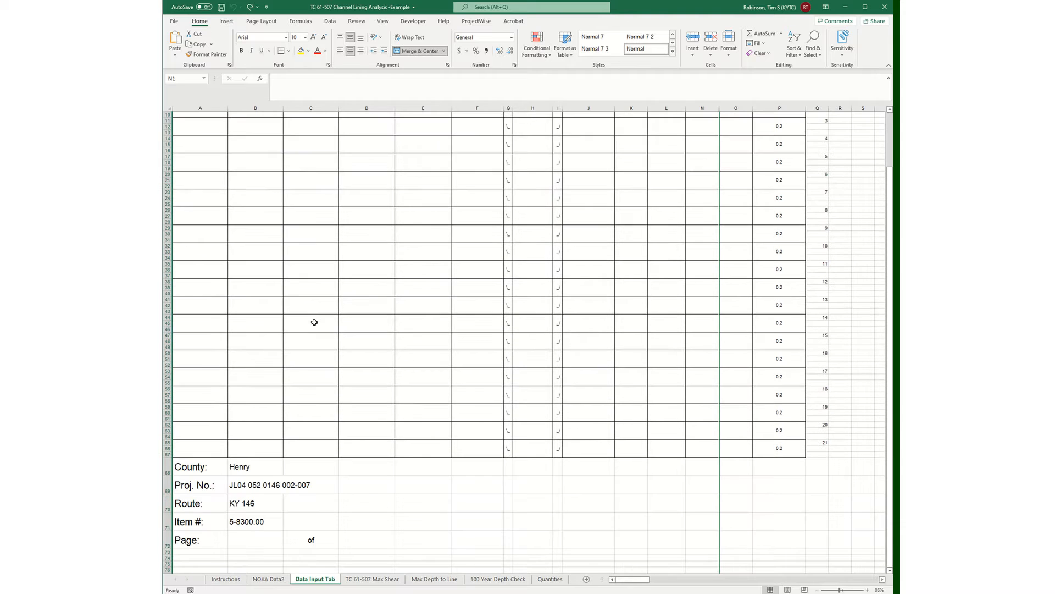
{"action": "scroll", "coordinate": [313, 317], "scroll_direction": "up", "scroll_amount": 3}
{"action": "scroll", "coordinate": [313, 297], "scroll_direction": "down", "scroll_amount": 4}
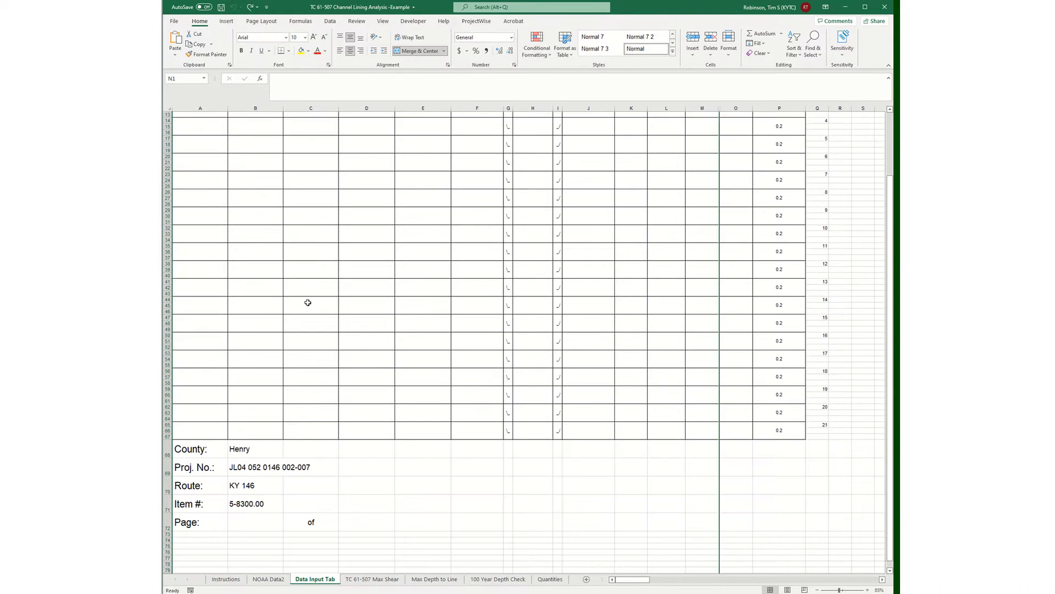
{"action": "scroll", "coordinate": [306, 306], "scroll_direction": "up", "scroll_amount": 4}
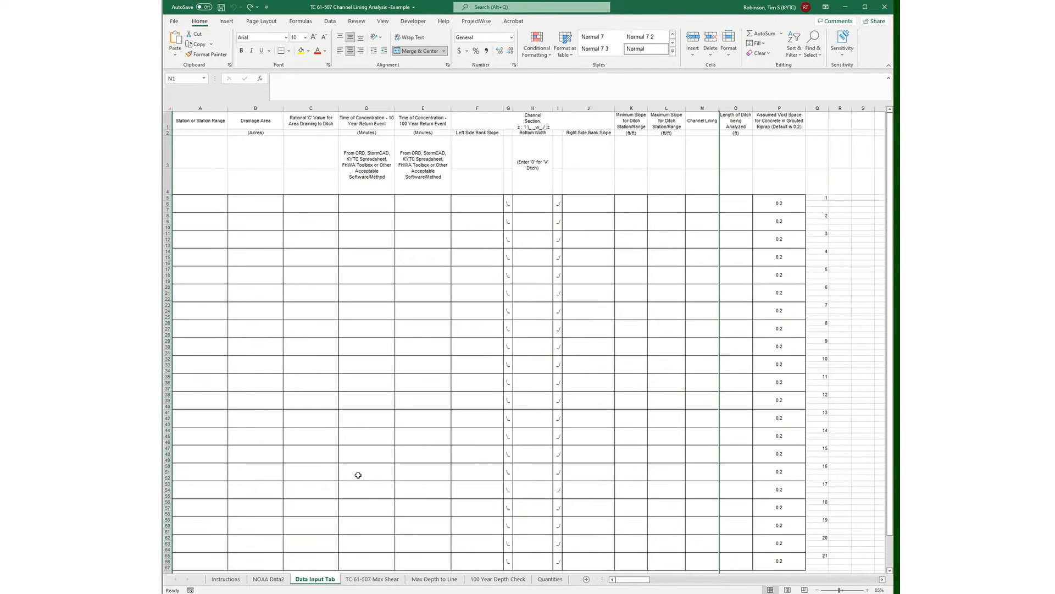
Step: Look over the TC 61-507 Max Shear, Max Depth to Line, 100 Year Depth Check and Quantities sheets
{"action": "left_click", "coordinate": [366, 580]}
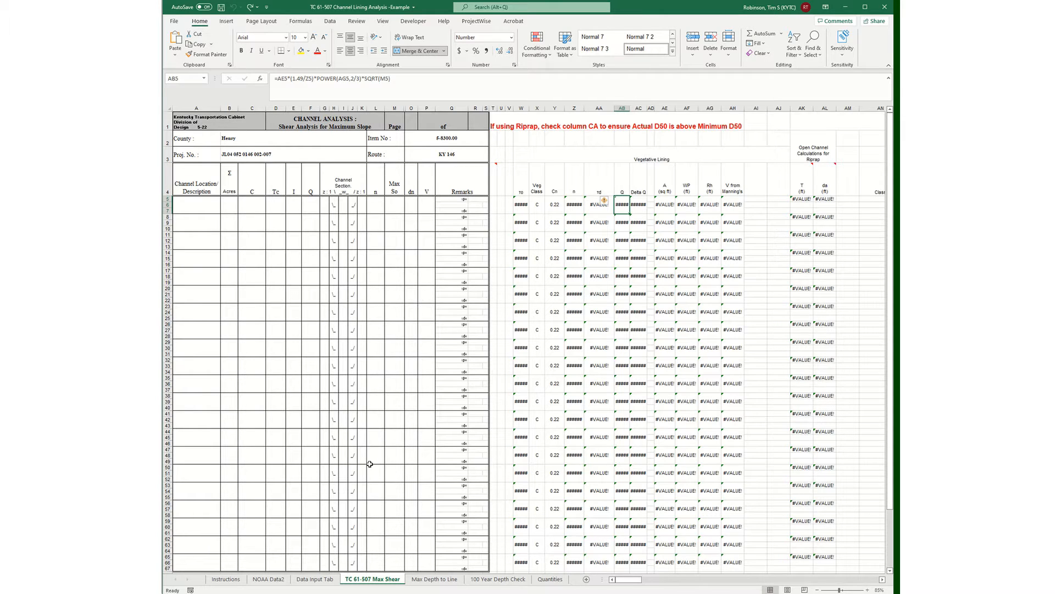
{"action": "left_click", "coordinate": [434, 579]}
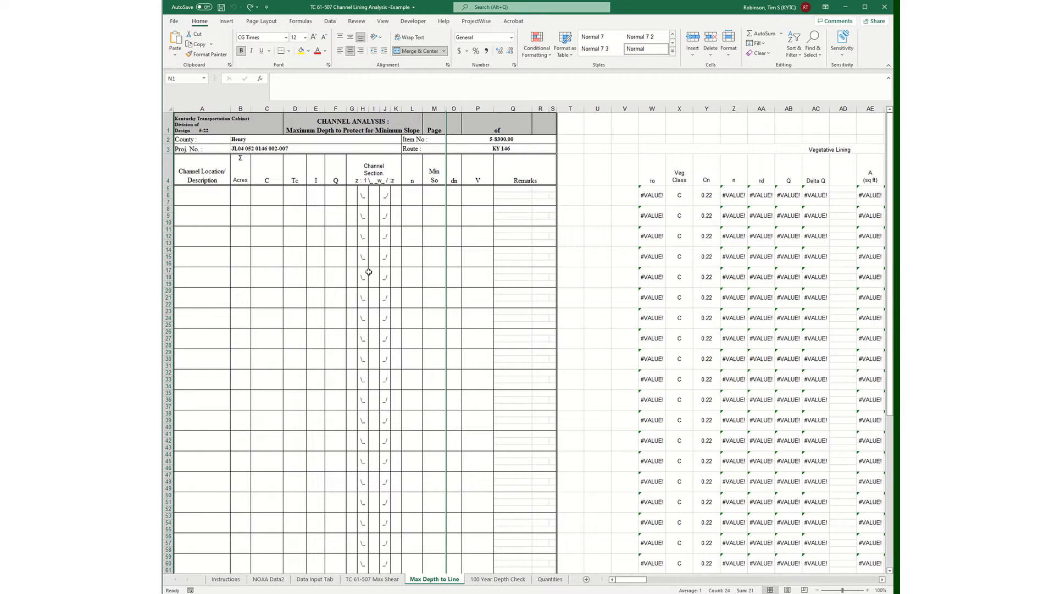
{"action": "left_click", "coordinate": [491, 580]}
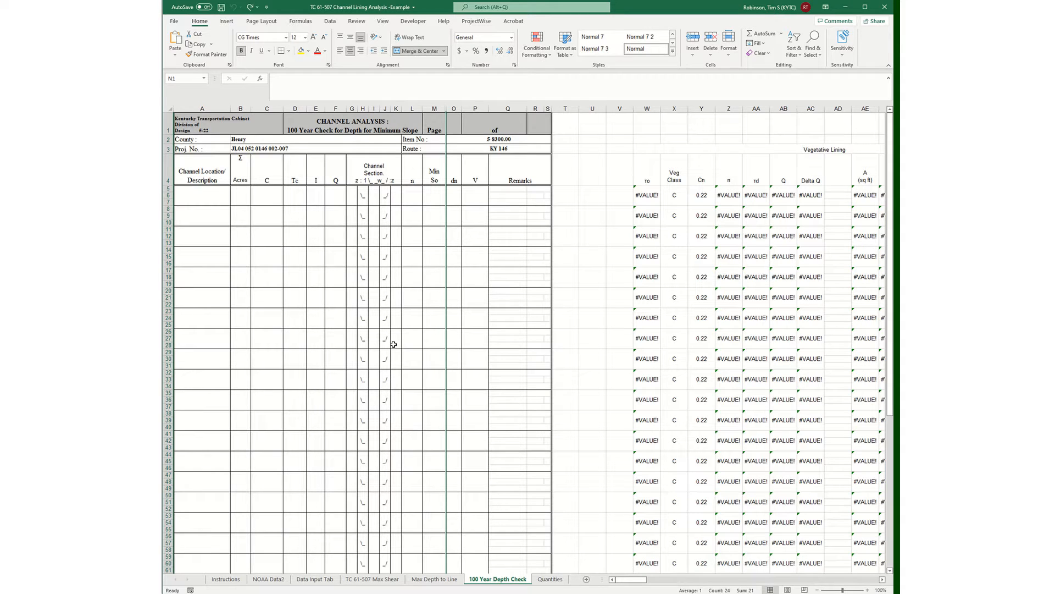
{"action": "left_click", "coordinate": [549, 579]}
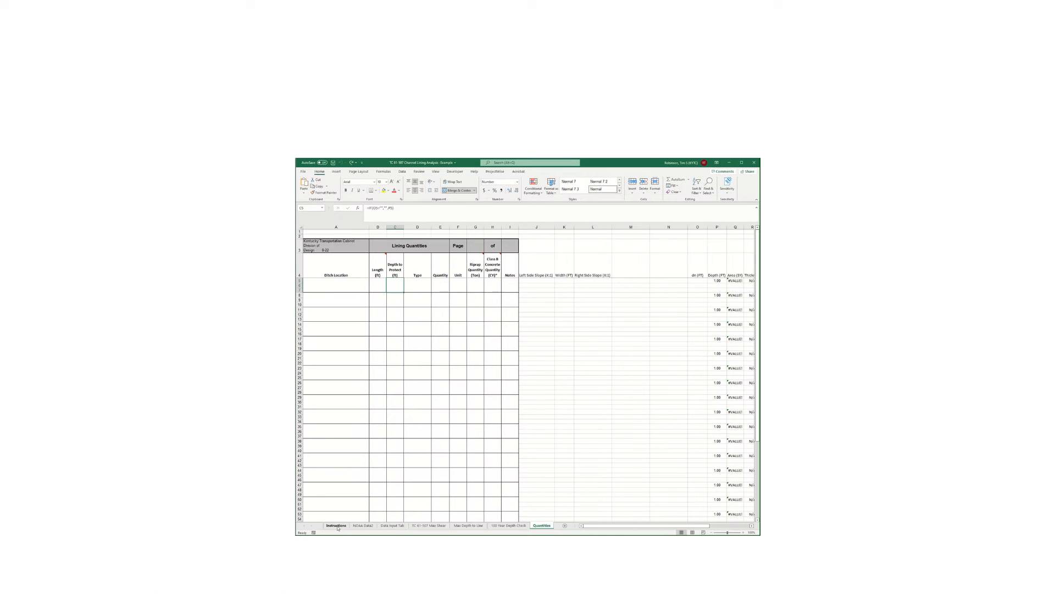
Step: Compare the county and project entries in the Data Input Tab with the TC 61-507 Max Shear and Max Depth to Line headers
{"action": "left_click", "coordinate": [336, 526]}
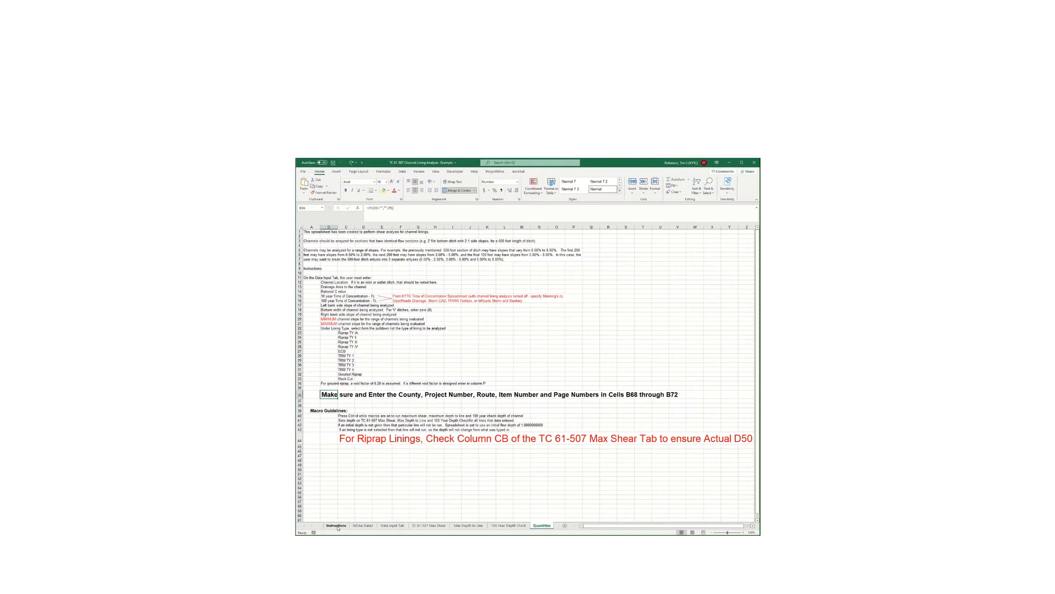
{"action": "left_click", "coordinate": [390, 526]}
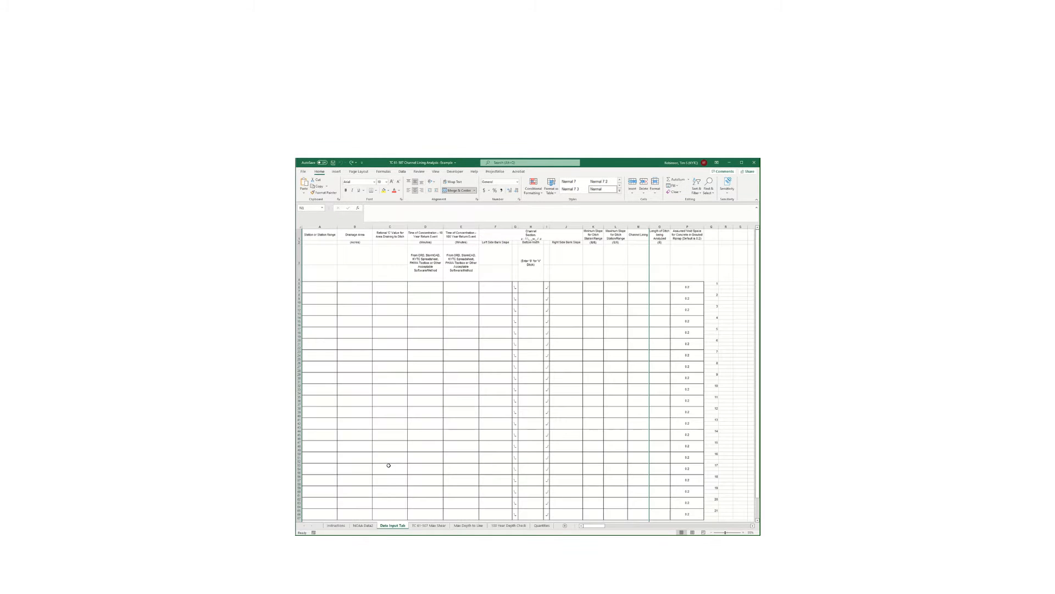
{"action": "scroll", "coordinate": [402, 443], "scroll_direction": "down", "scroll_amount": 6}
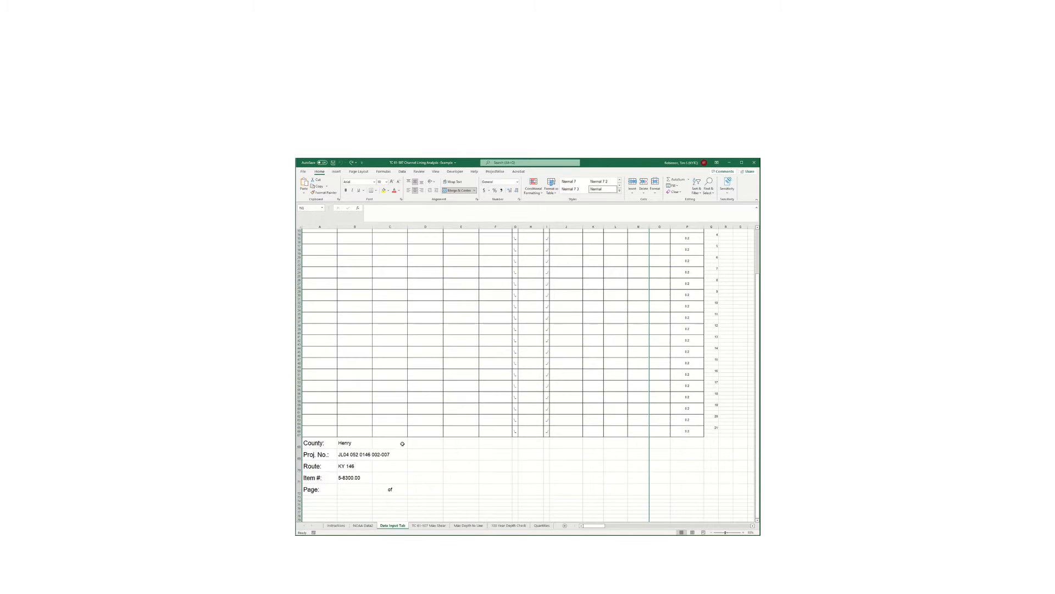
{"action": "scroll", "coordinate": [365, 448], "scroll_direction": "down", "scroll_amount": 1}
{"action": "left_click", "coordinate": [356, 434]}
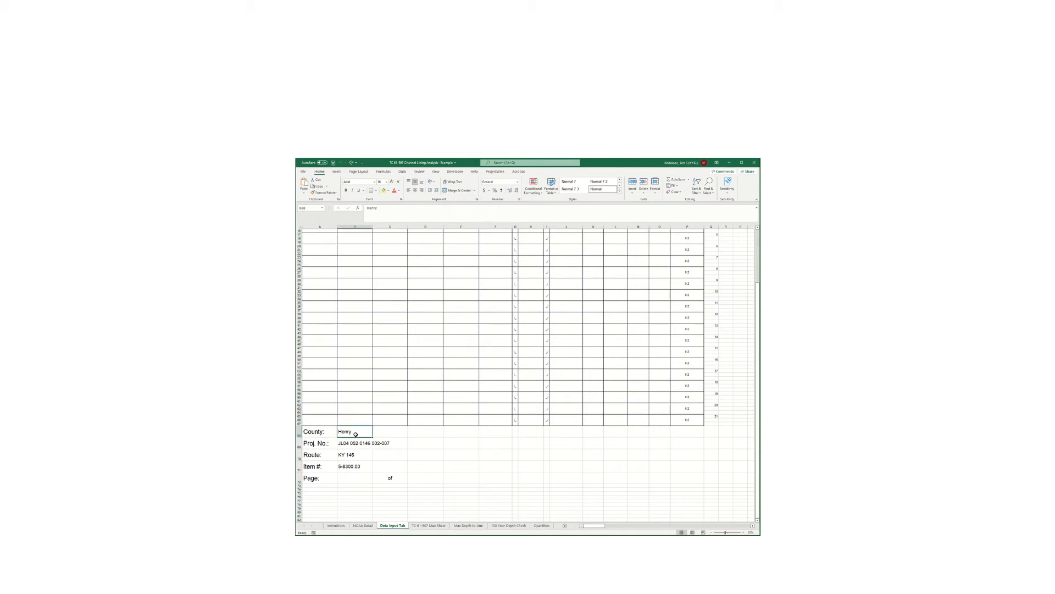
{"action": "left_click", "coordinate": [413, 525]}
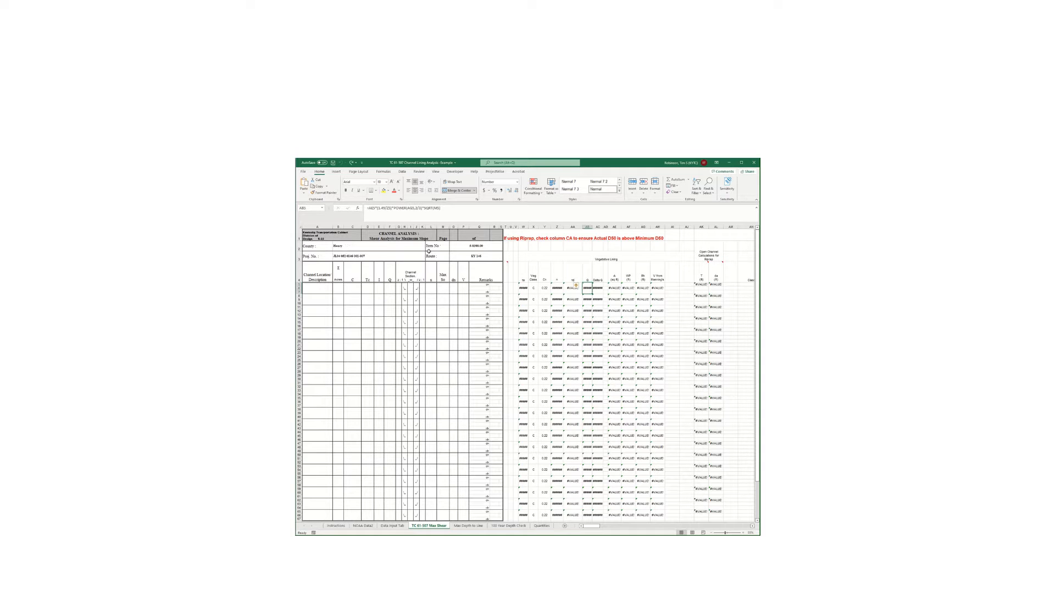
{"action": "left_click", "coordinate": [468, 526]}
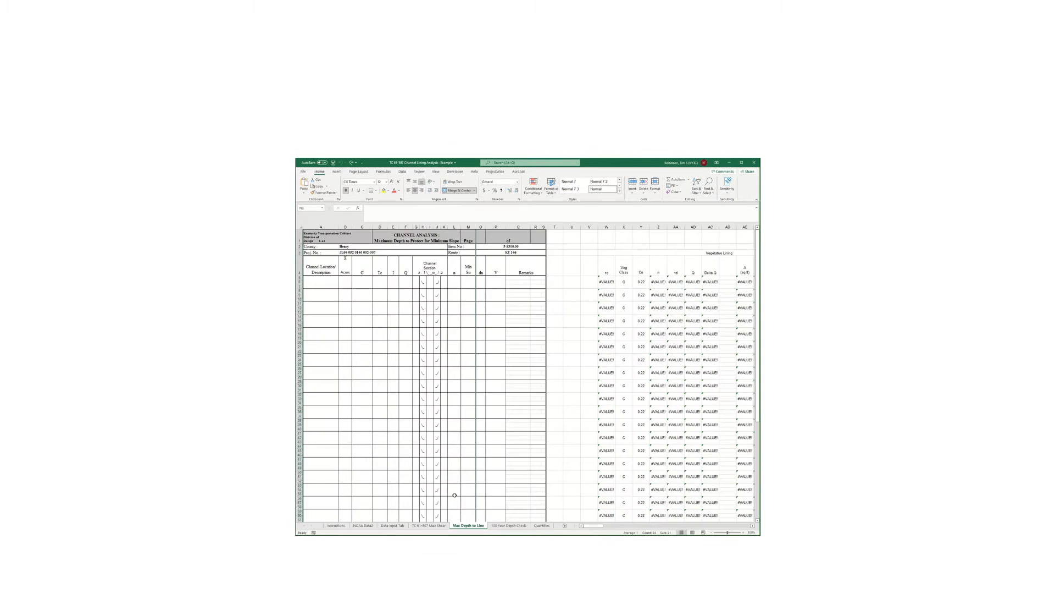
Step: Change the county to Jefferson in the project information of the Data Input Tab
{"action": "left_click", "coordinate": [393, 525]}
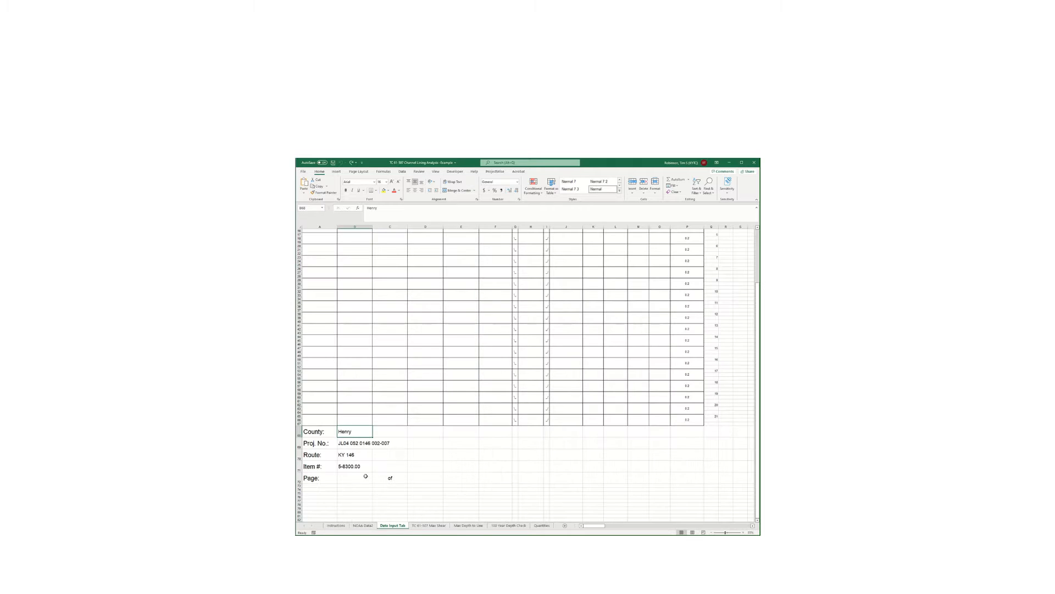
{"action": "type", "text": "Je"}
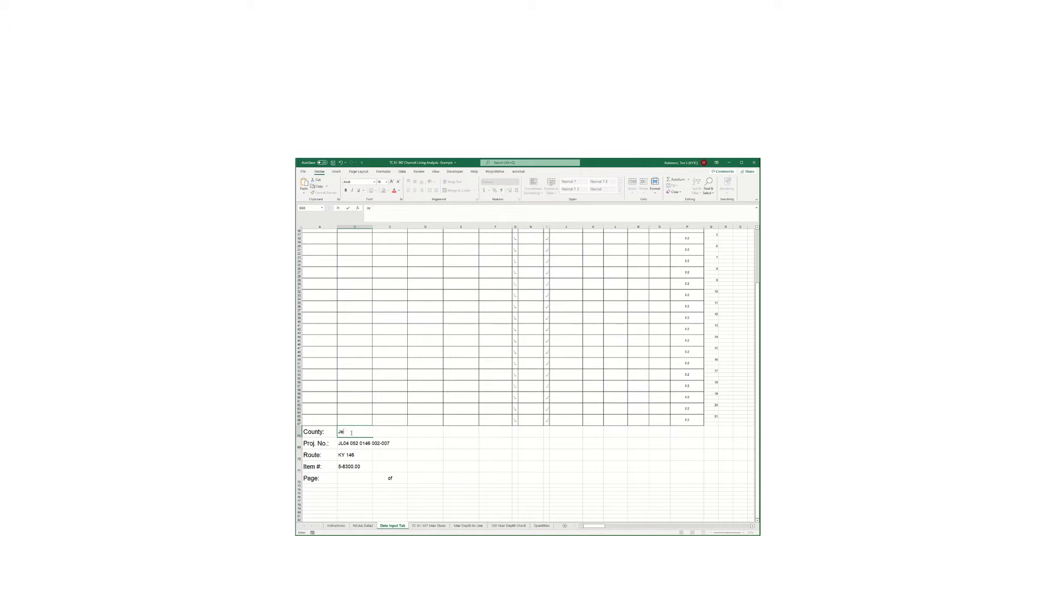
{"action": "type", "text": "fferson"}
{"action": "key", "text": "Return"}
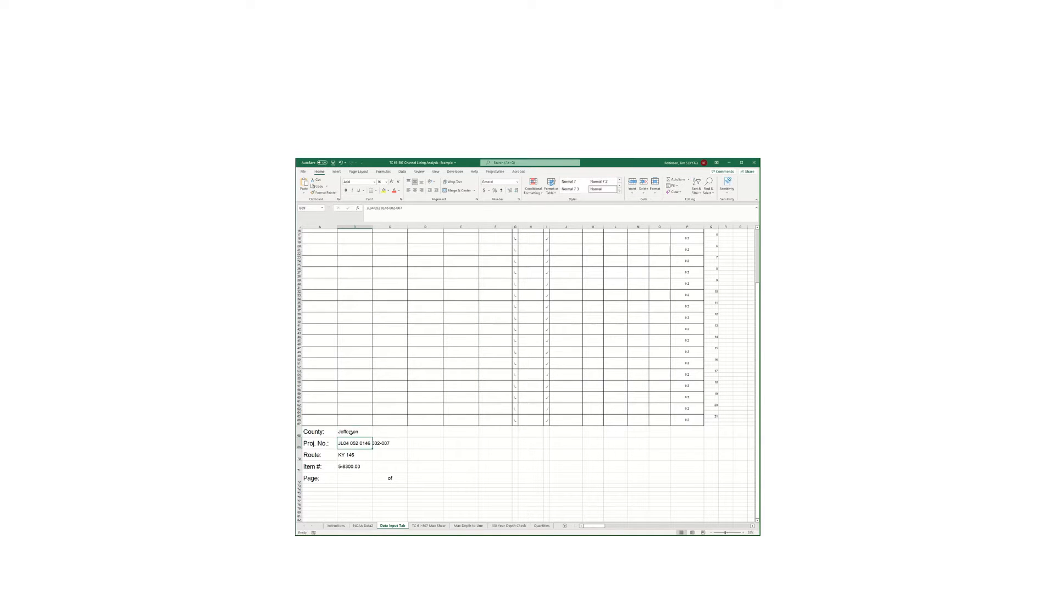
Step: Check the county in the Max Shear, Max Depth to Line and 100 Year Depth Check headers, and view the Quantities sheet
{"action": "left_click", "coordinate": [424, 526]}
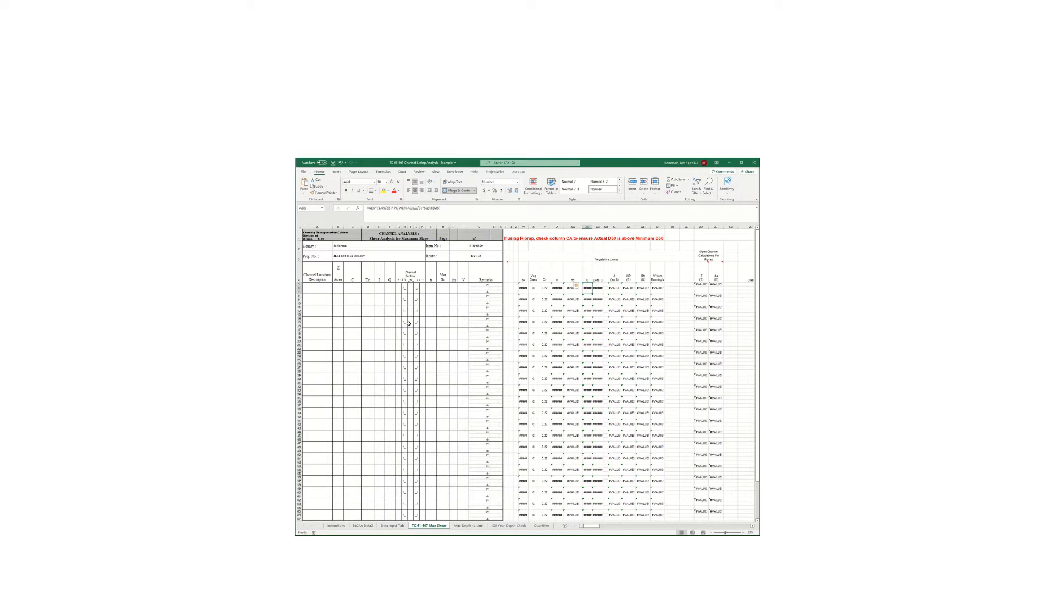
{"action": "left_click", "coordinate": [468, 526]}
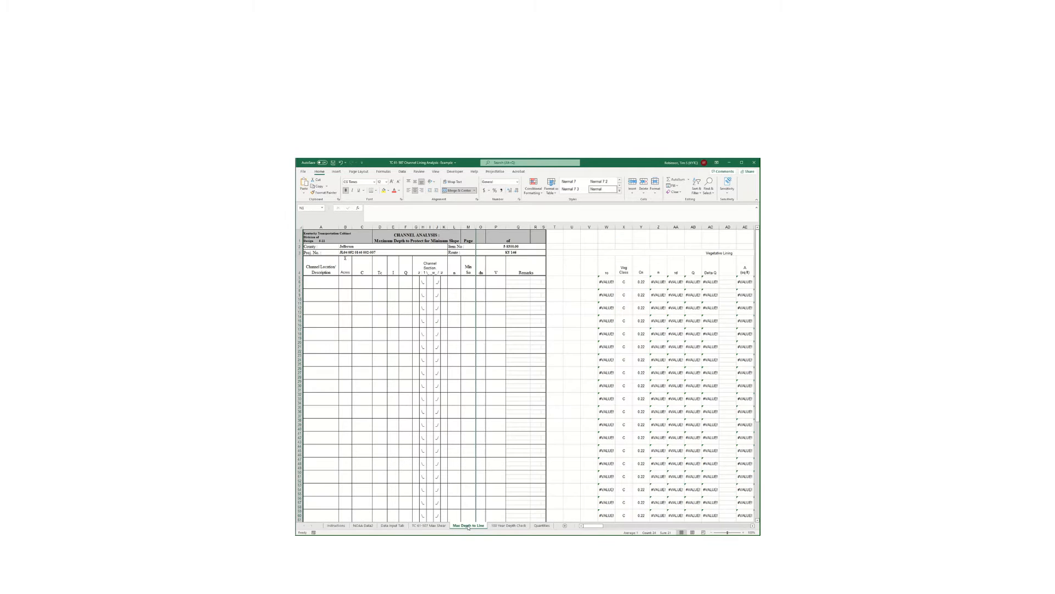
{"action": "left_click", "coordinate": [510, 524]}
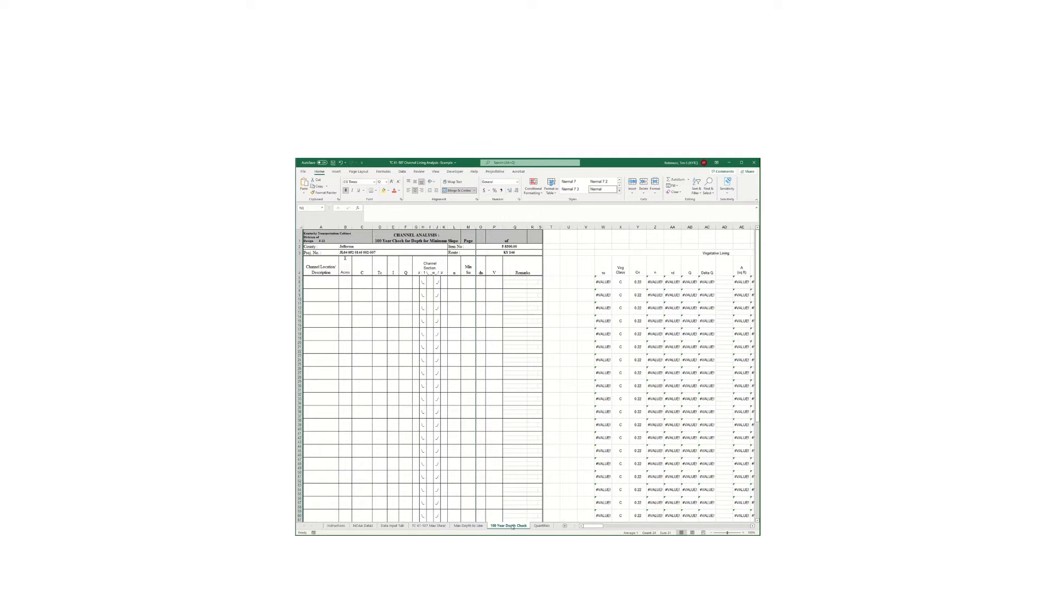
{"action": "left_click", "coordinate": [542, 526]}
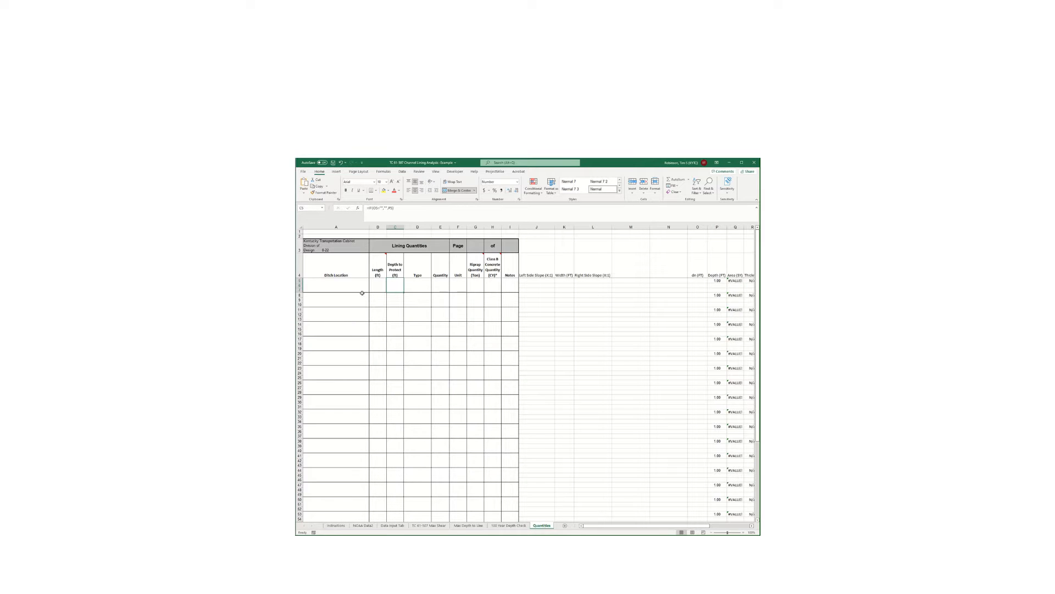
Step: Undo the county change in the Data Input Tab
{"action": "left_click", "coordinate": [392, 525]}
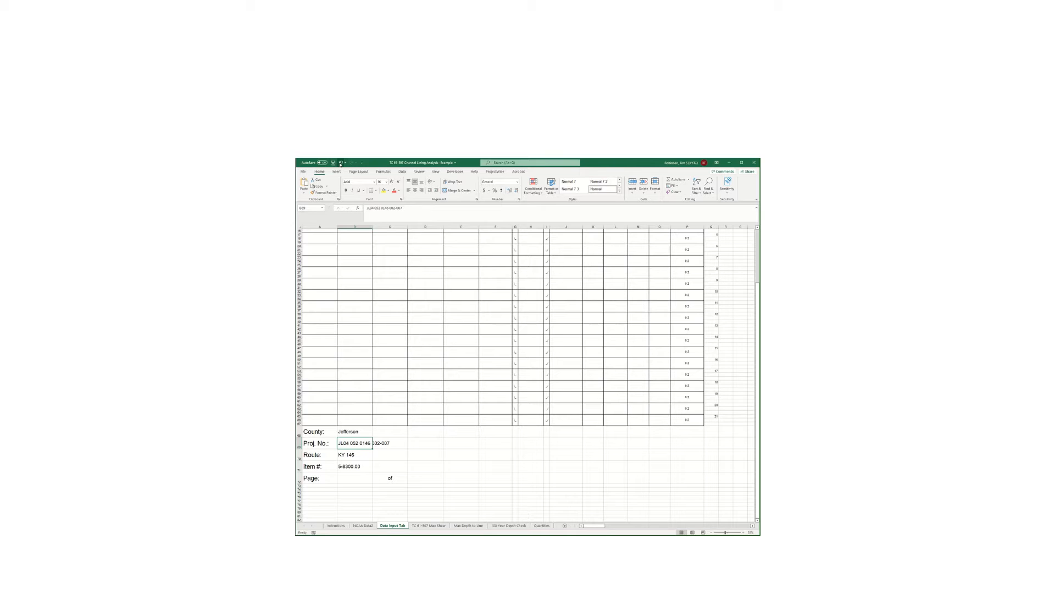
{"action": "left_click", "coordinate": [340, 163]}
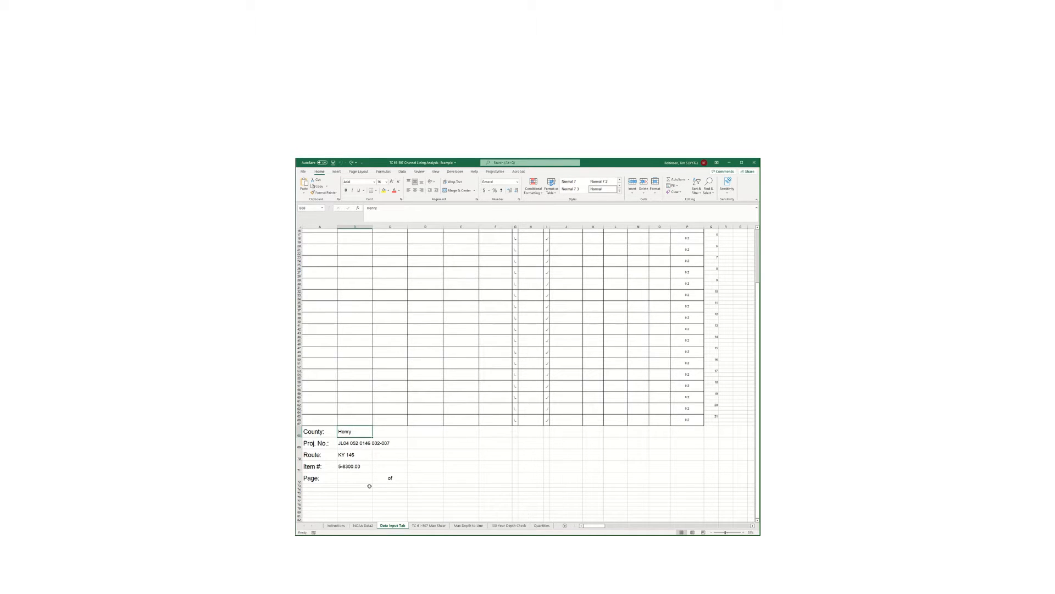
Step: View the NOAA Data2 sheet, then switch to the browser with NOAA's Precipitation Frequency Data Server and fit its window to the screen
{"action": "left_click", "coordinate": [363, 525]}
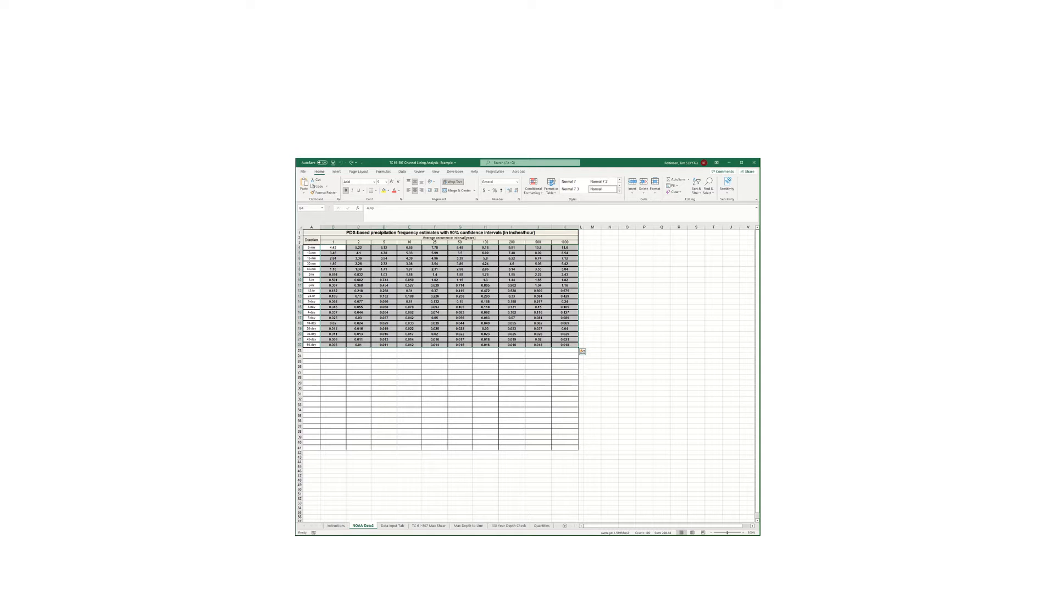
{"action": "key", "text": "alt+Tab"}
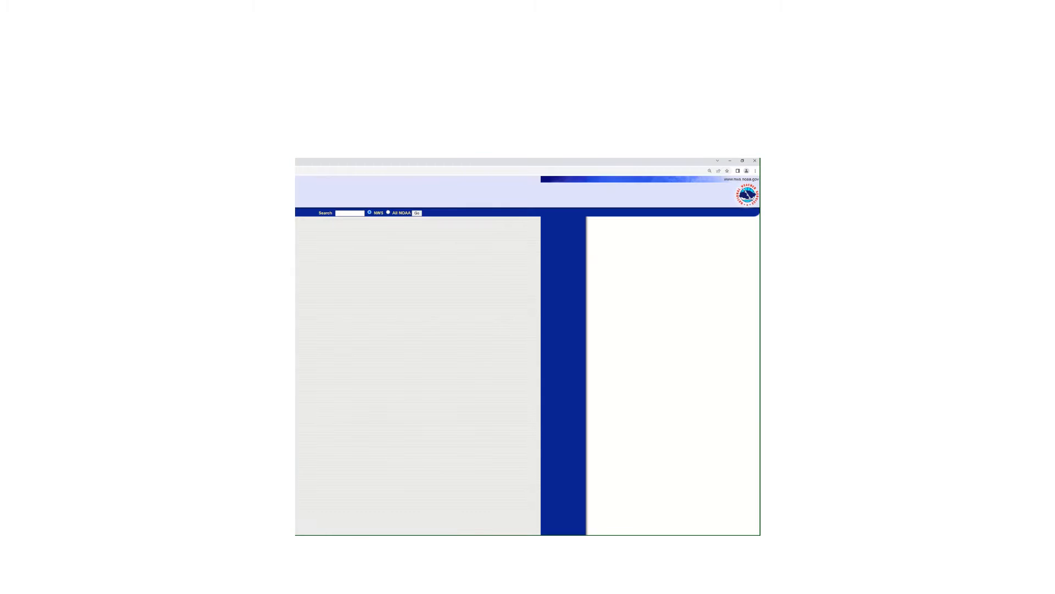
{"action": "left_click_drag", "start_coordinate": [291, 161], "coordinate": [531, 166]}
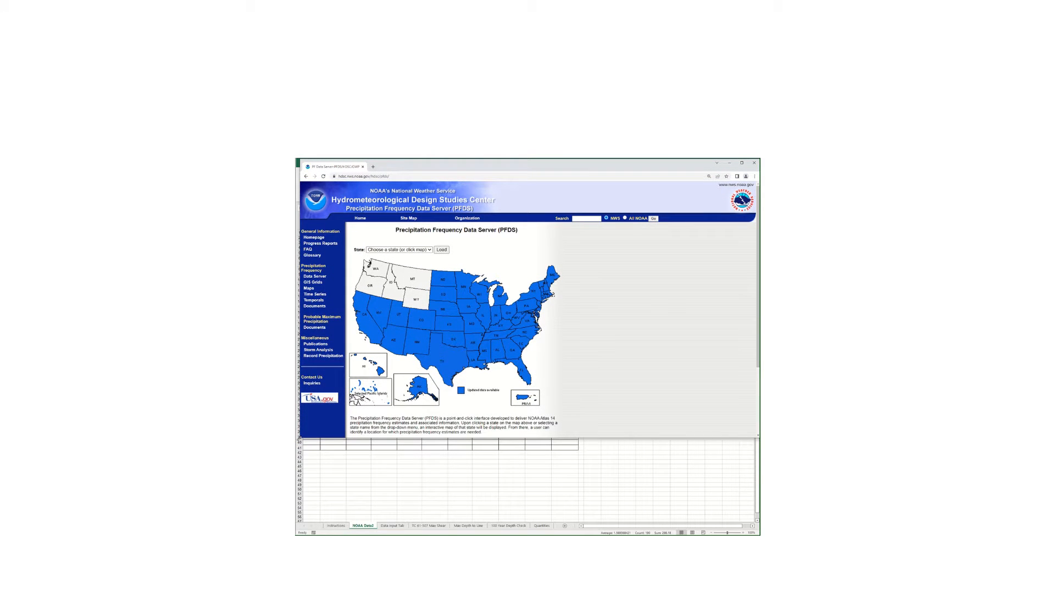
{"action": "left_click_drag", "start_coordinate": [297, 438], "coordinate": [299, 534]}
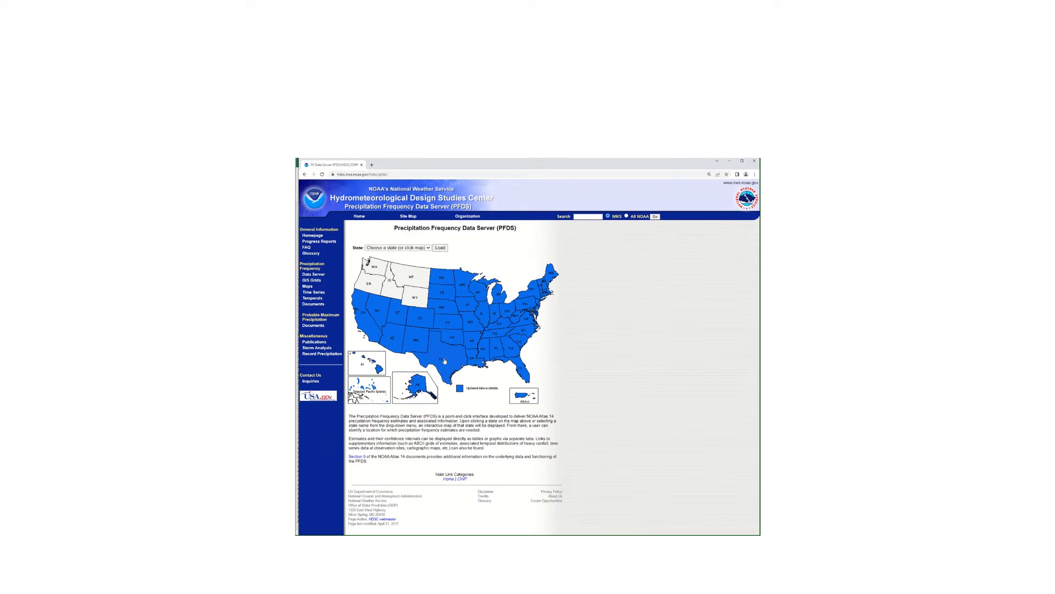
Step: Open the Kentucky precipitation frequency estimates and set the data type to Precipitation intensity
{"action": "left_click", "coordinate": [502, 325]}
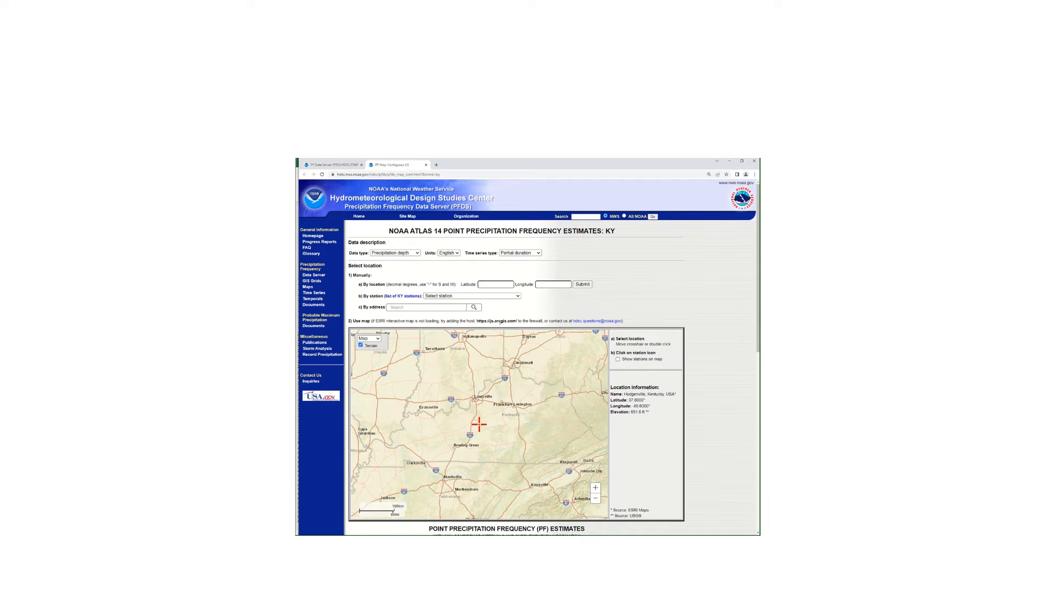
{"action": "left_click", "coordinate": [417, 254]}
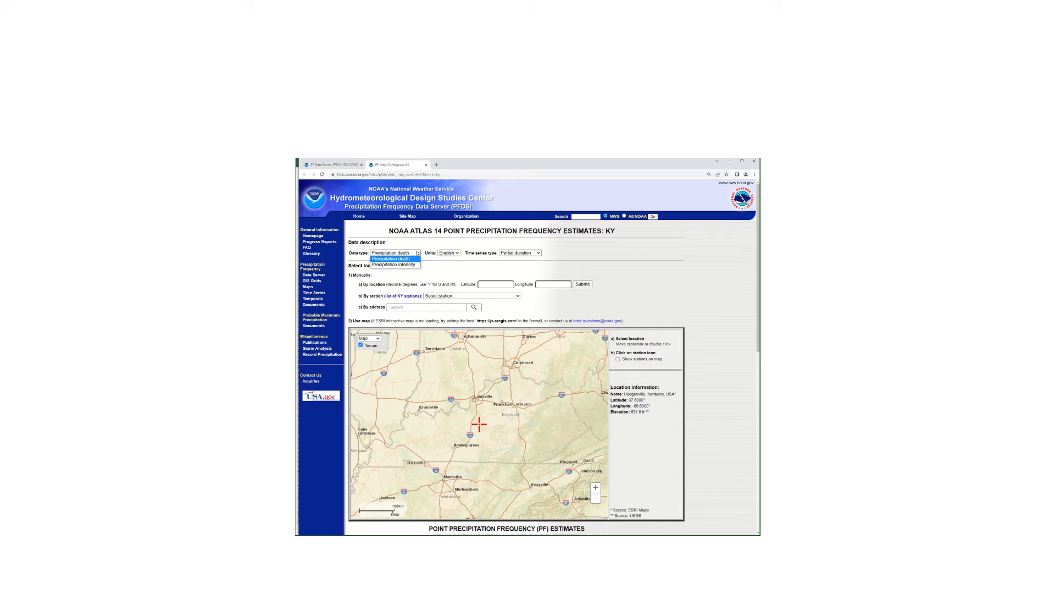
{"action": "left_click", "coordinate": [401, 265]}
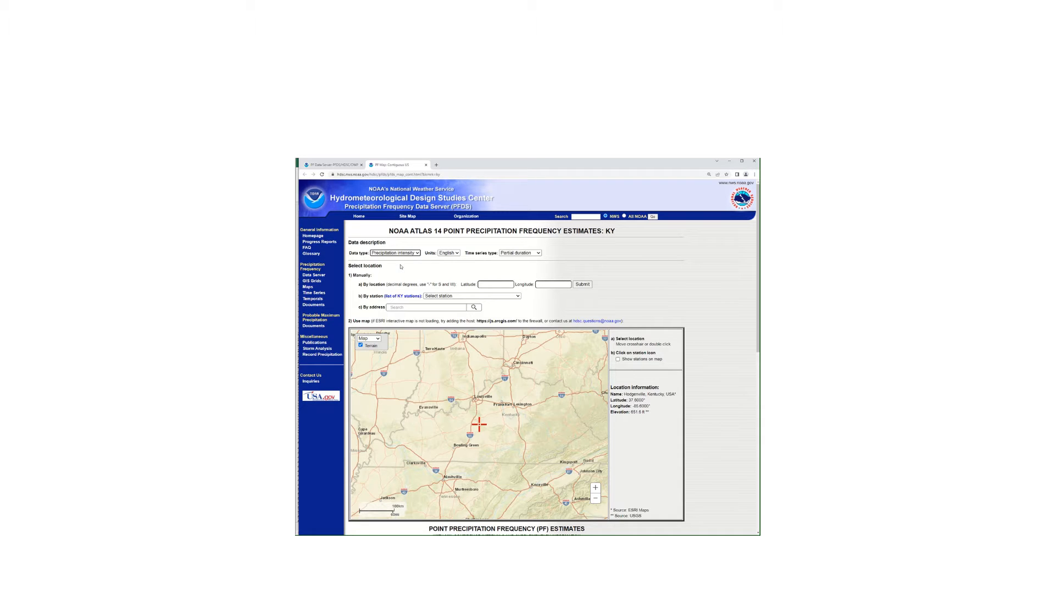
Step: Move the map crosshair to the project location between Smithfield and New Castle, Kentucky
{"action": "left_click_drag", "start_coordinate": [479, 425], "coordinate": [488, 396]}
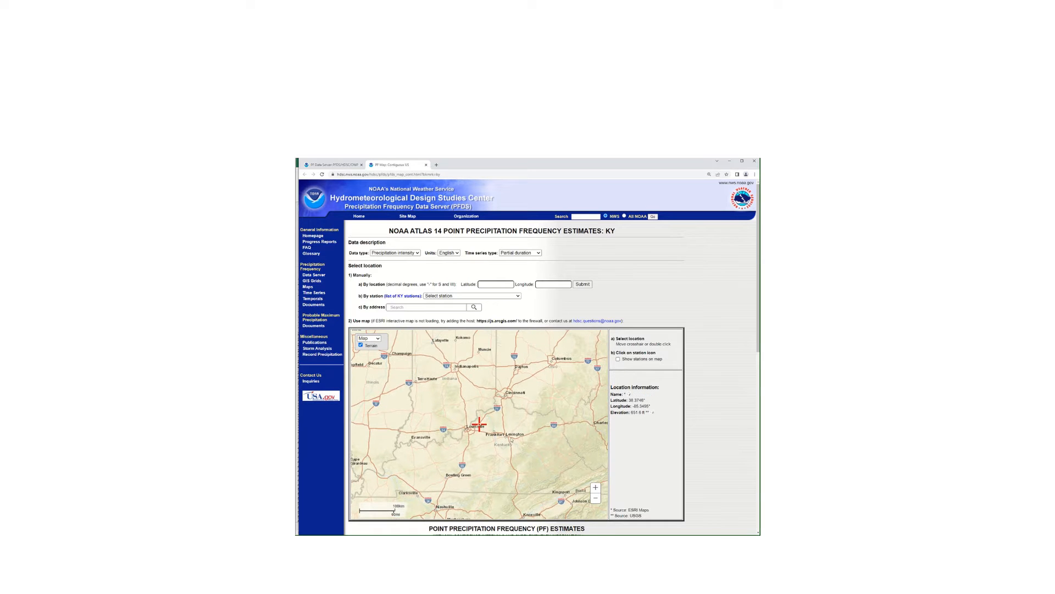
{"action": "left_click", "coordinate": [596, 487]}
{"action": "left_click", "coordinate": [595, 487]}
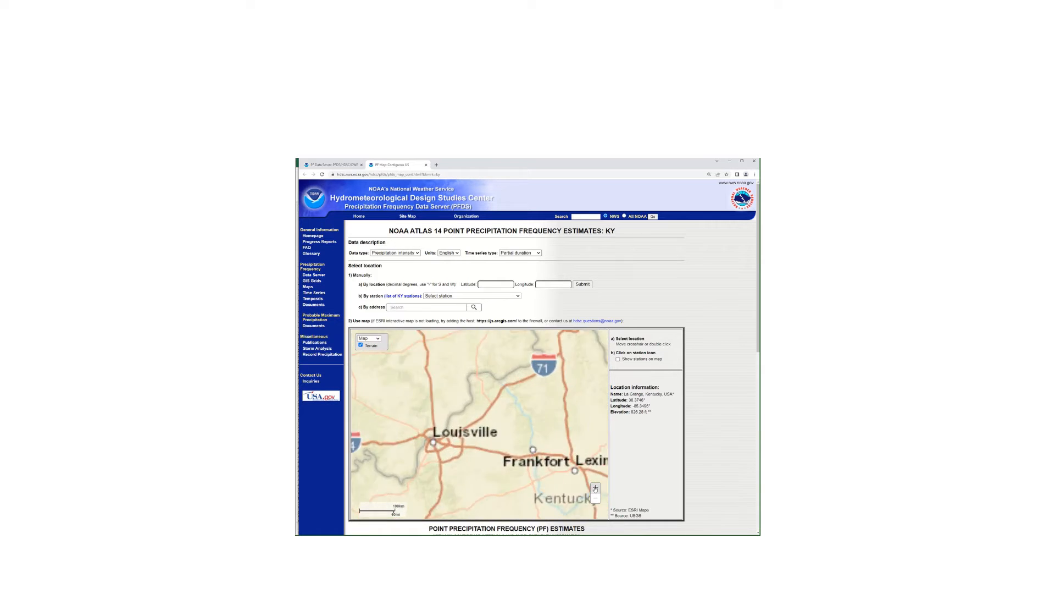
{"action": "left_click", "coordinate": [595, 487]}
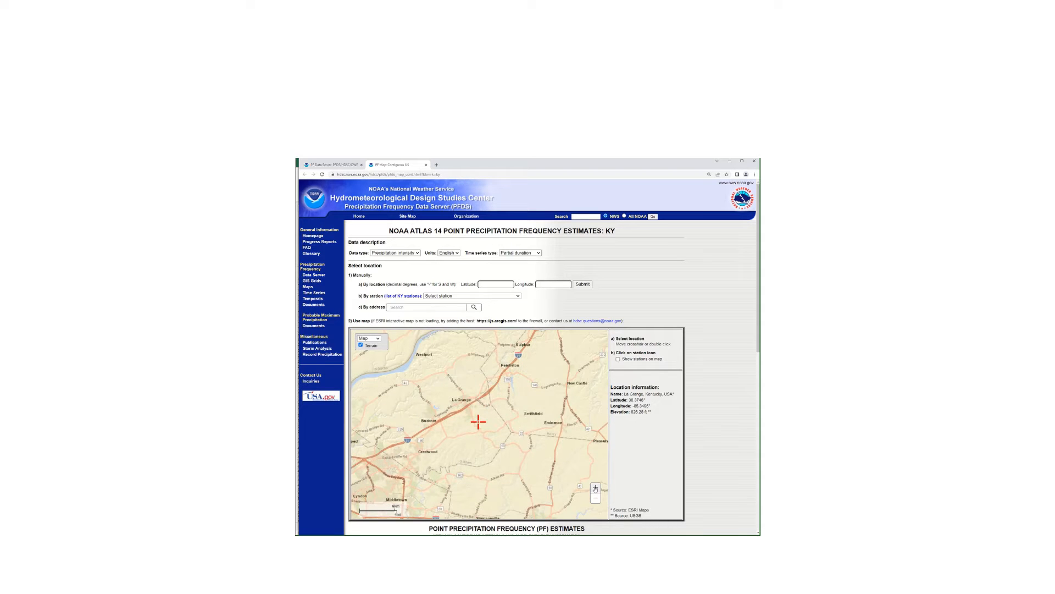
{"action": "left_click", "coordinate": [595, 488]}
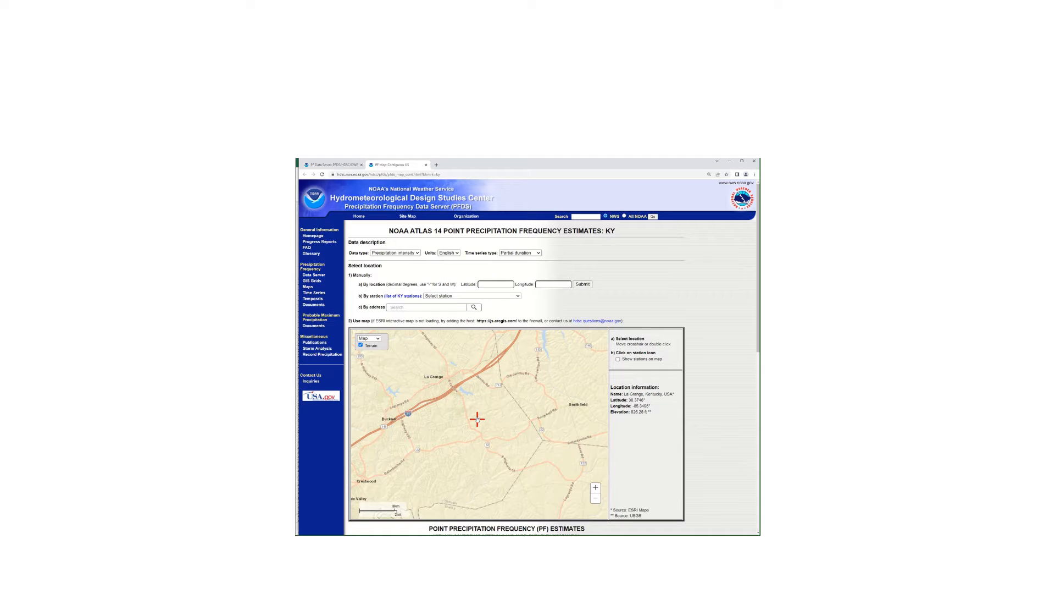
{"action": "left_click_drag", "start_coordinate": [477, 419], "coordinate": [564, 372]}
{"action": "left_click_drag", "start_coordinate": [504, 404], "coordinate": [586, 341]}
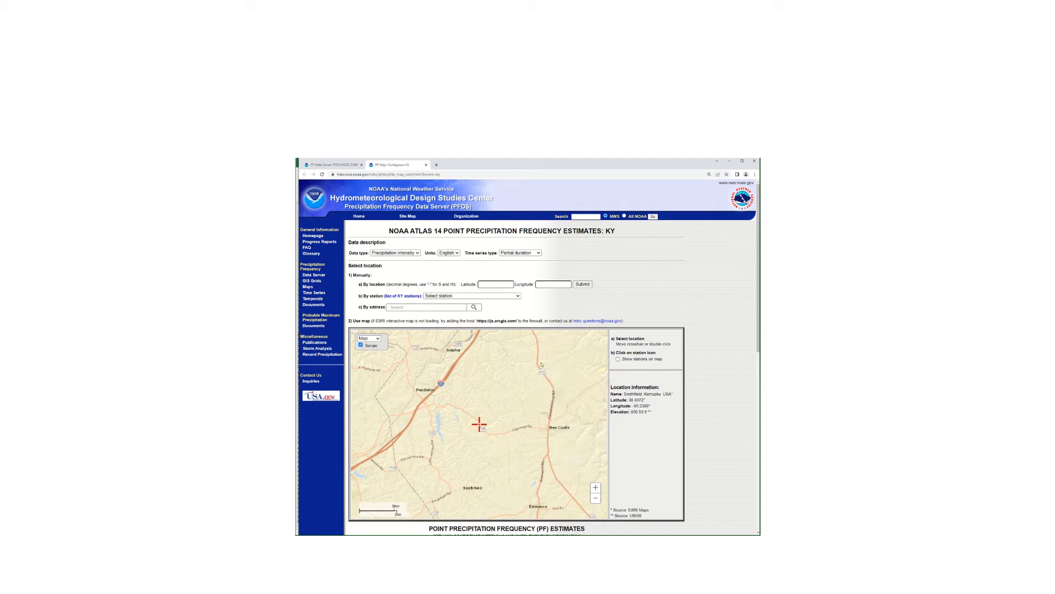
Step: Download the precipitation frequency estimates table in CSV format and open the downloaded file
{"action": "scroll", "coordinate": [542, 364], "scroll_direction": "down", "scroll_amount": 10}
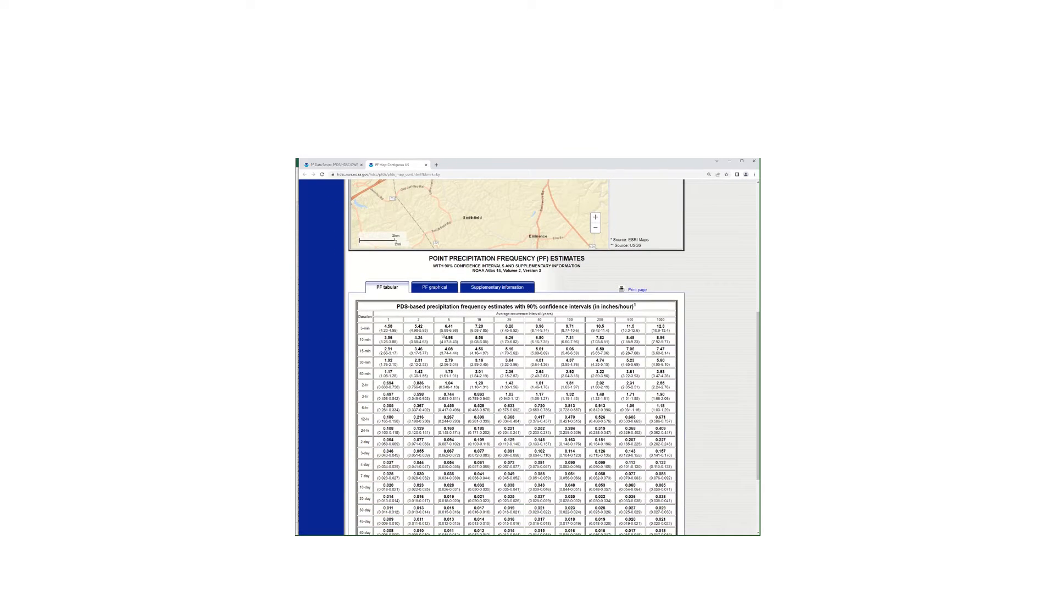
{"action": "scroll", "coordinate": [443, 336], "scroll_direction": "down", "scroll_amount": 4}
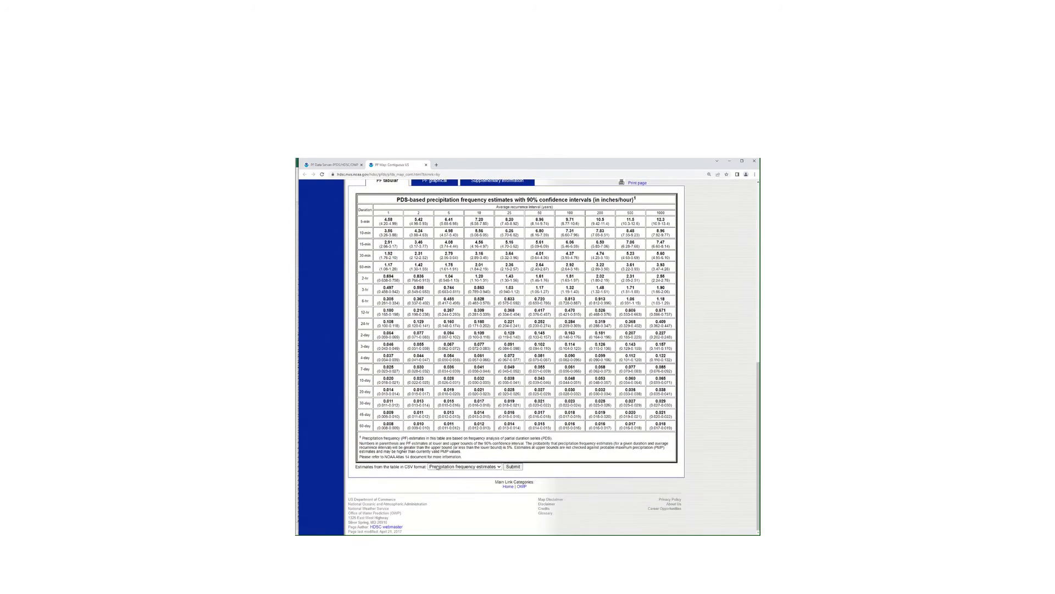
{"action": "left_click", "coordinate": [513, 467]}
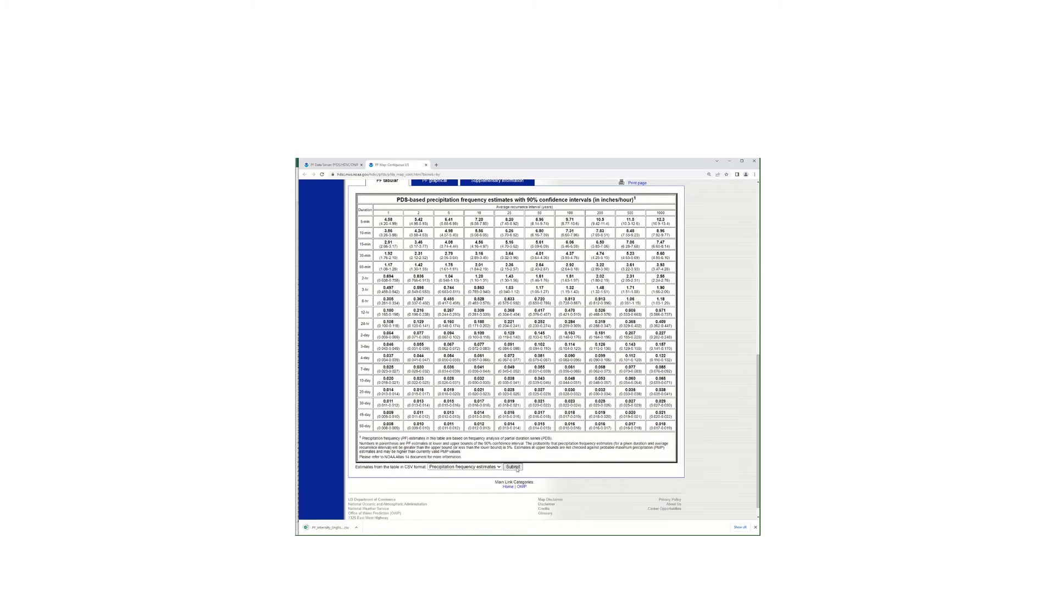
{"action": "left_click", "coordinate": [337, 528]}
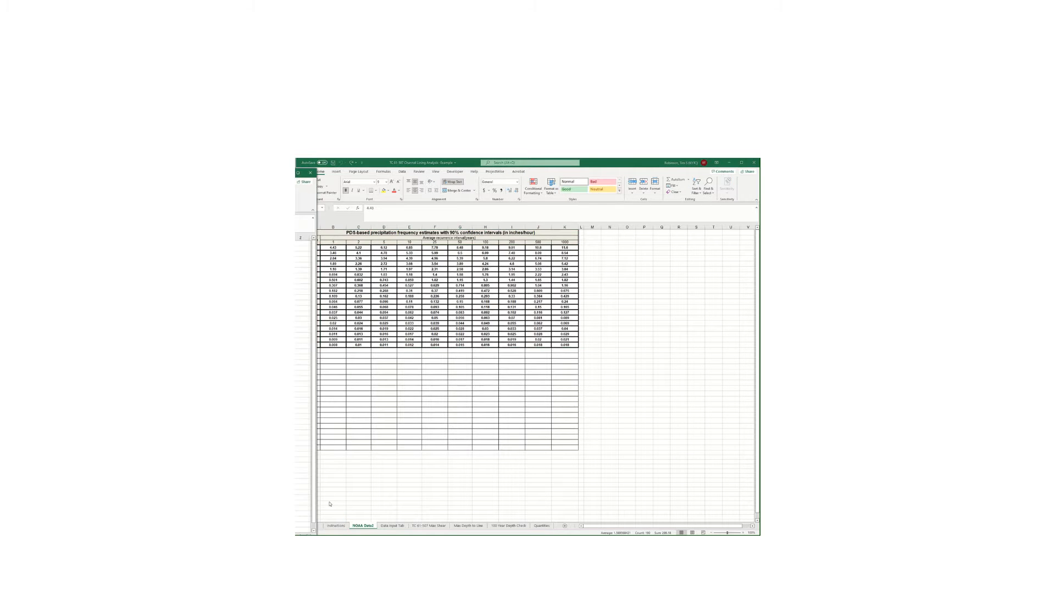
Step: Copy all intensity values in the CSV, from 5-min to 60-day durations and 1- to 1000-year recurrence intervals
{"action": "left_click_drag", "start_coordinate": [164, 175], "coordinate": [580, 159]}
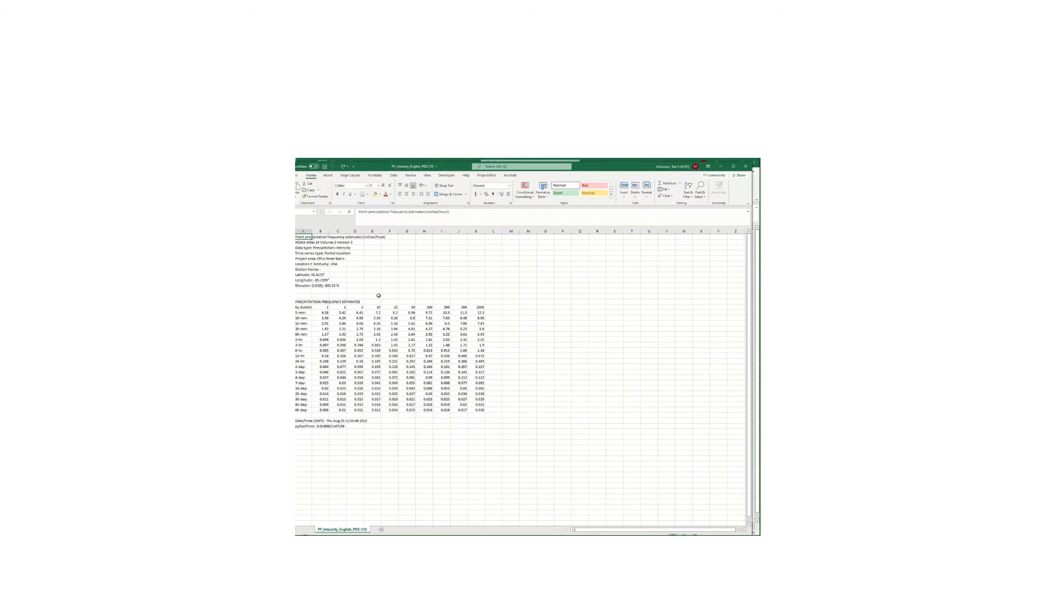
{"action": "left_click", "coordinate": [333, 312]}
{"action": "left_click_drag", "start_coordinate": [323, 312], "coordinate": [483, 410]}
{"action": "right_click", "coordinate": [452, 344]}
{"action": "left_click", "coordinate": [466, 355]}
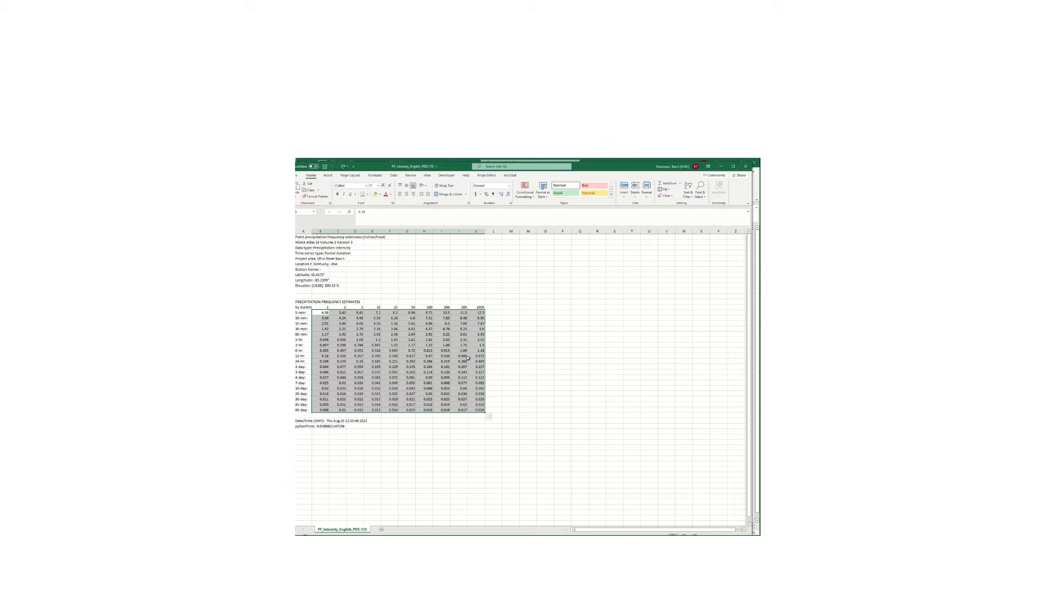
Step: Paste the copied intensities as values over the existing table values in the NOAA Data2 sheet
{"action": "left_click_drag", "start_coordinate": [615, 168], "coordinate": [156, 205]}
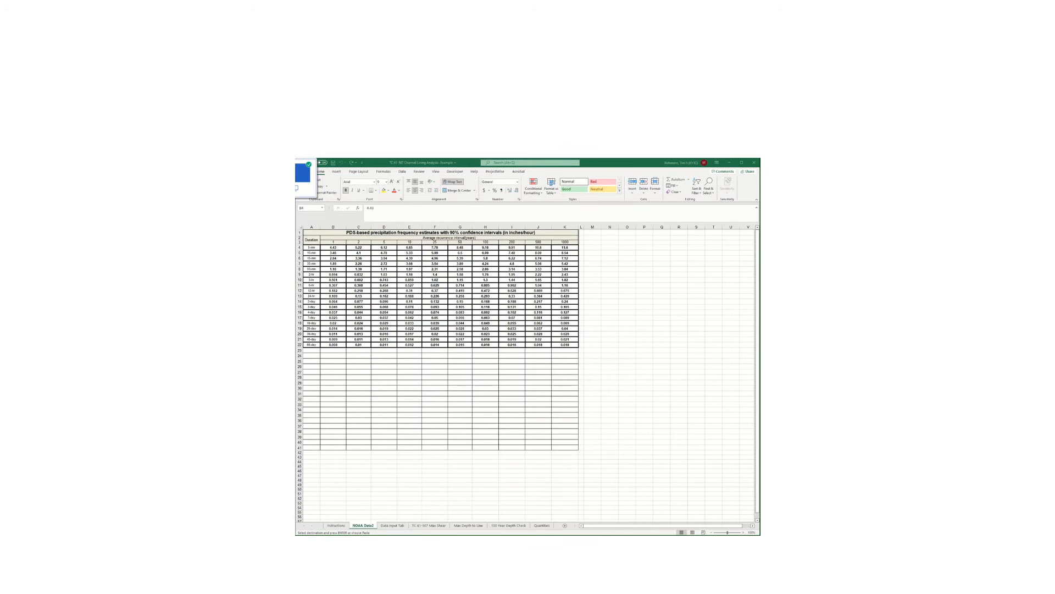
{"action": "left_click", "coordinate": [332, 248]}
{"action": "left_click_drag", "start_coordinate": [489, 312], "coordinate": [564, 345]}
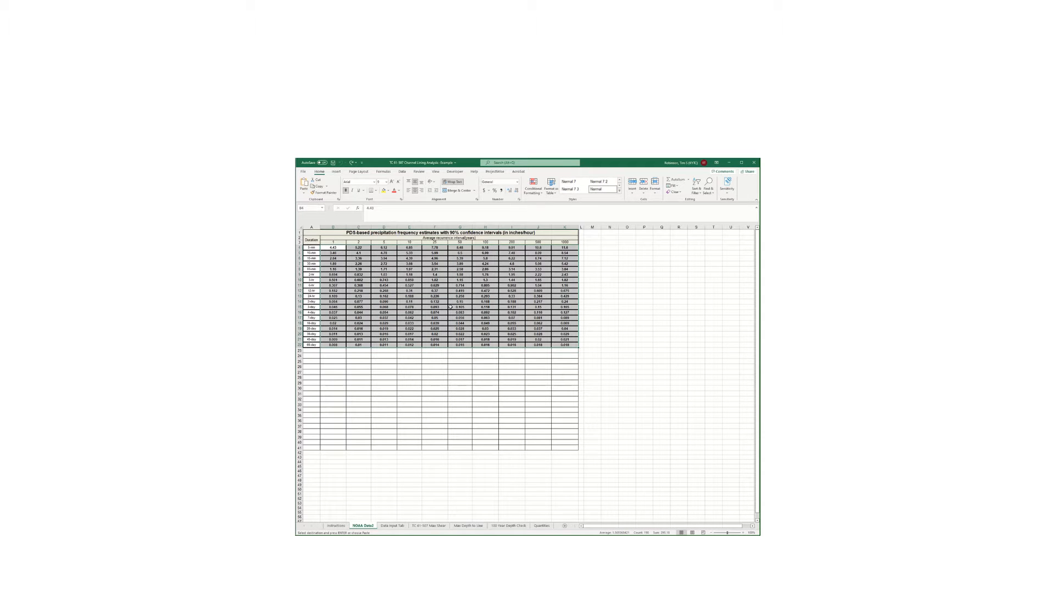
{"action": "right_click", "coordinate": [438, 277]}
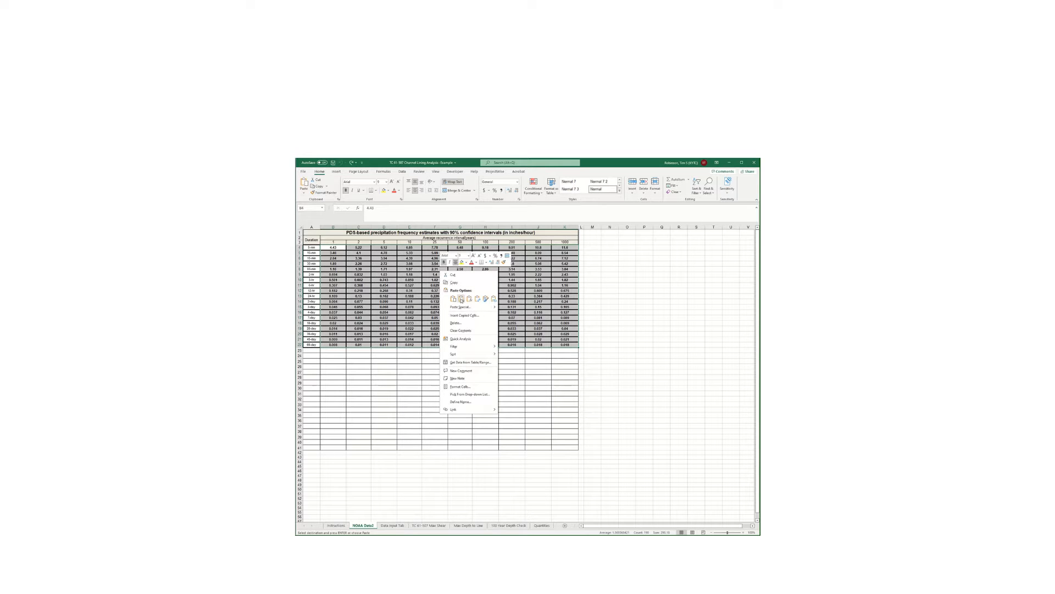
{"action": "left_click", "coordinate": [461, 300]}
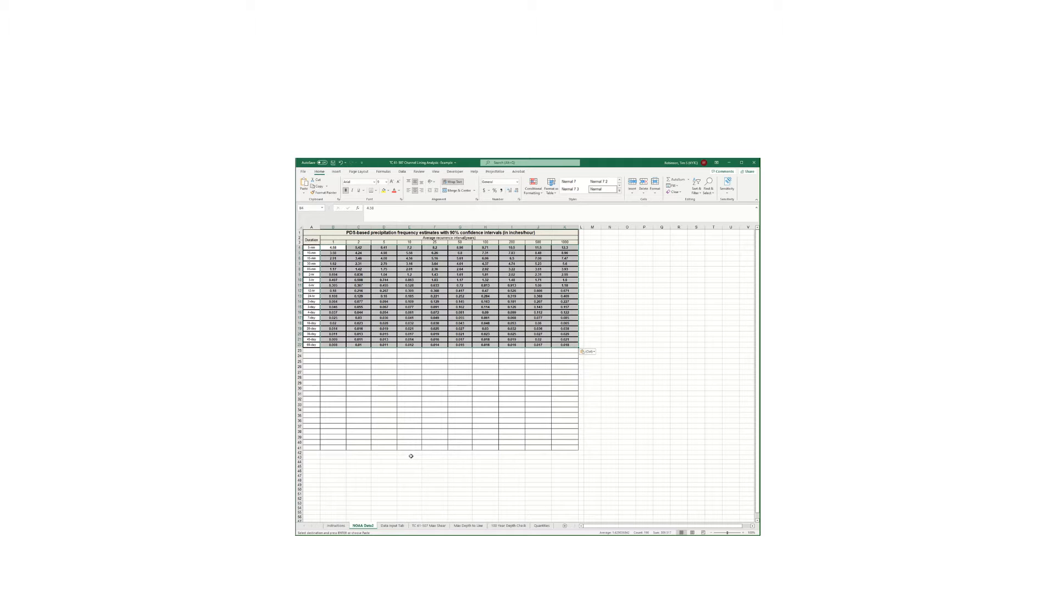
Step: In the Data Input Tab's first row, enter station range 100+00 LT to 103+50 LT, drainage area 0.50 acres and the Rational C value
{"action": "key", "text": "ctrl+Page_Down"}
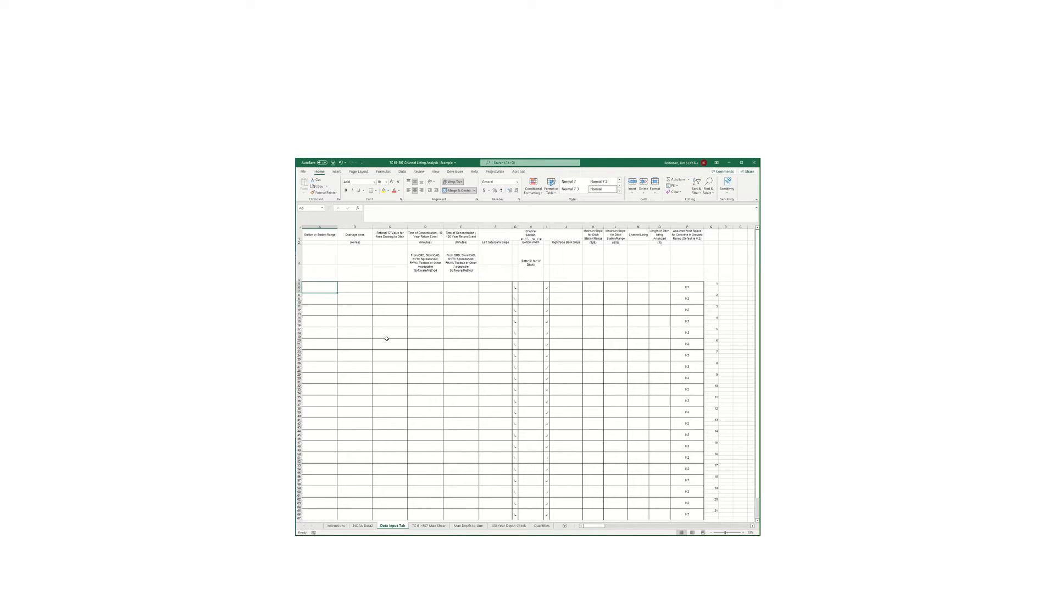
{"action": "type", "text": "1"}
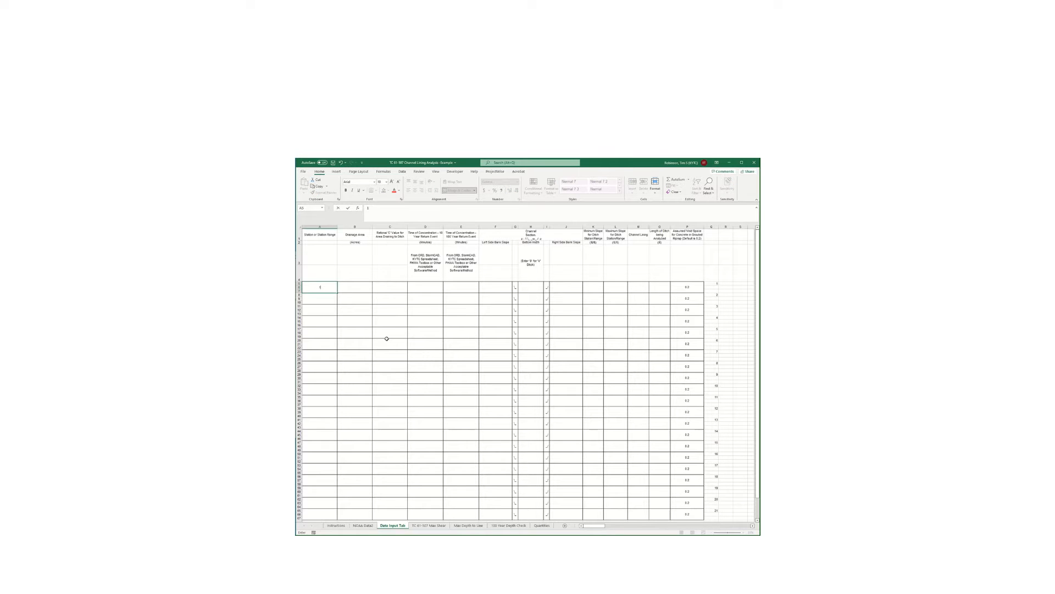
{"action": "type", "text": "00+00 LT to 103+50 LT"}
{"action": "key", "text": "Tab"}
{"action": "type", "text": "."}
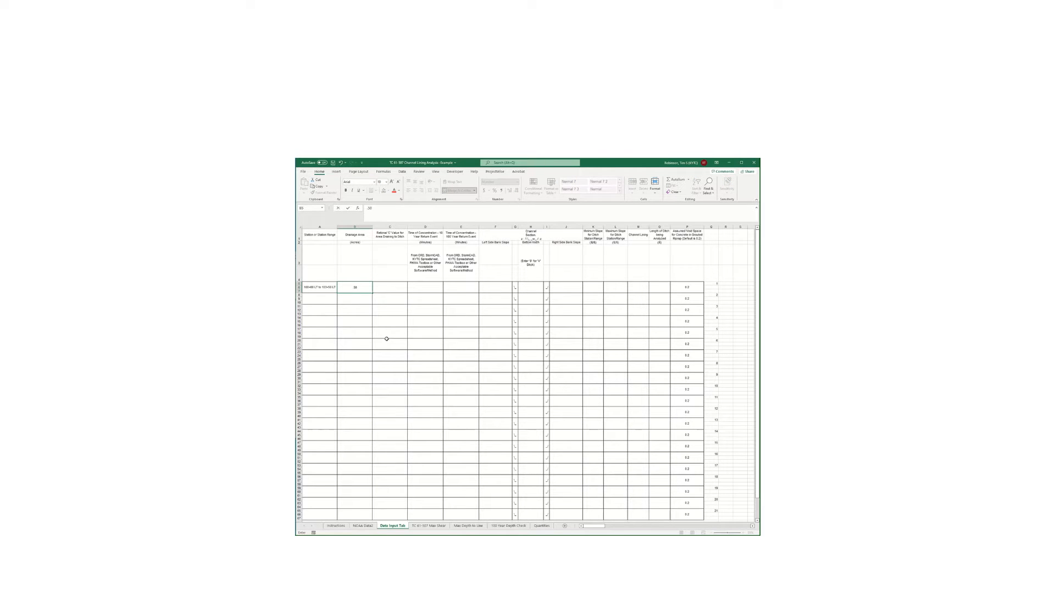
{"action": "type", "text": "50"}
{"action": "key", "text": "Tab"}
{"action": "type", "text": "."}
{"action": "key", "text": "Tab"}
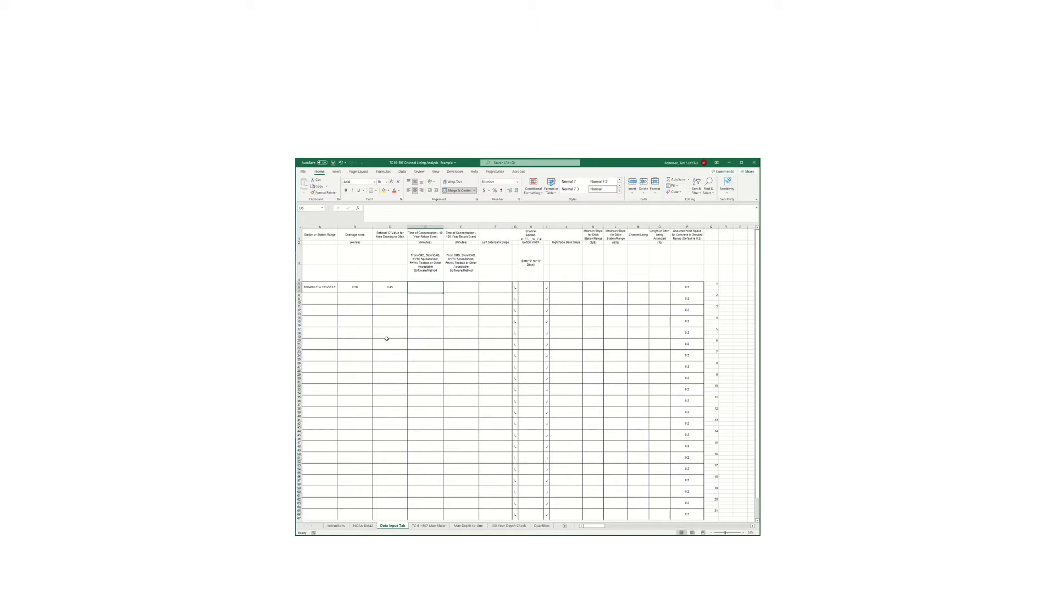
Step: Set the first row's time of concentration to 5 minutes for the 10-year event and 4 minutes for the 100-year event
{"action": "type", "text": "5"}
{"action": "key", "text": "Tab"}
{"action": "type", "text": "4"}
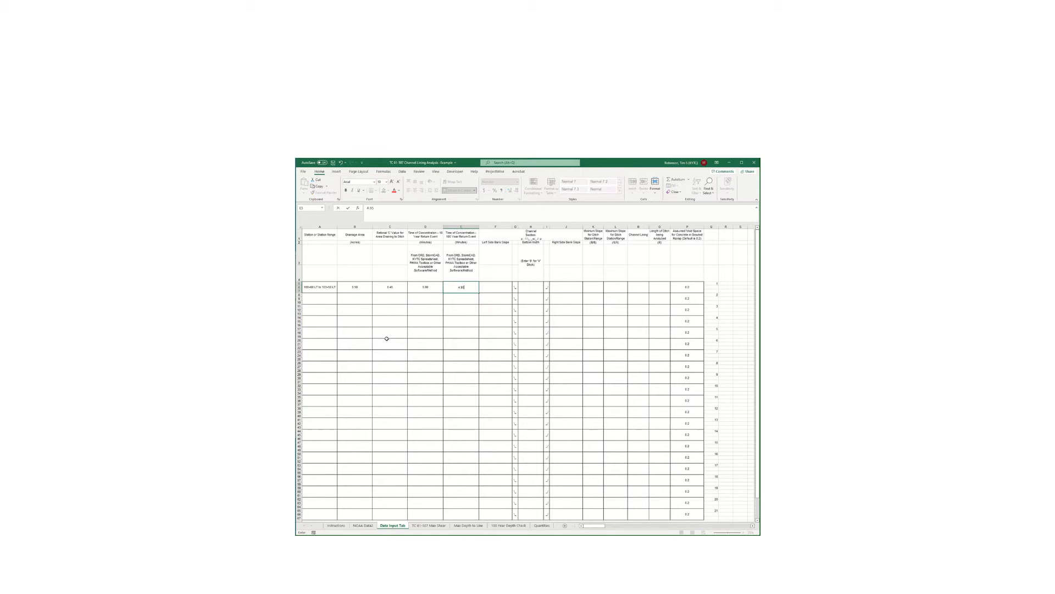
{"action": "key", "text": "Tab"}
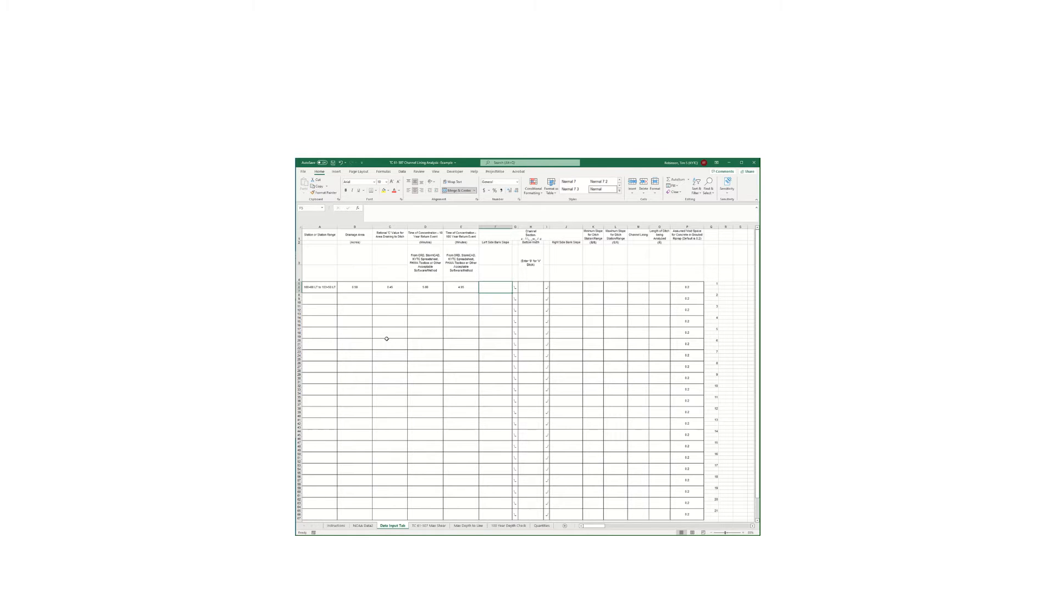
Step: Define the first row's channel section with left side slope 2, bottom width 2 and right side slope 6
{"action": "type", "text": "2"}
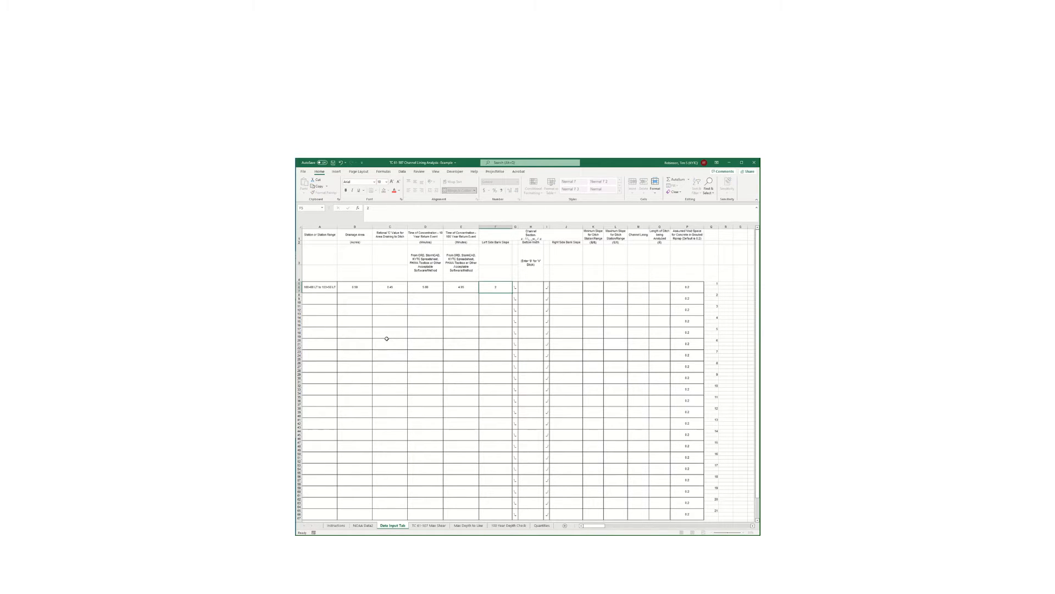
{"action": "key", "text": "Tab"}
{"action": "type", "text": "2"}
{"action": "key", "text": "Tab"}
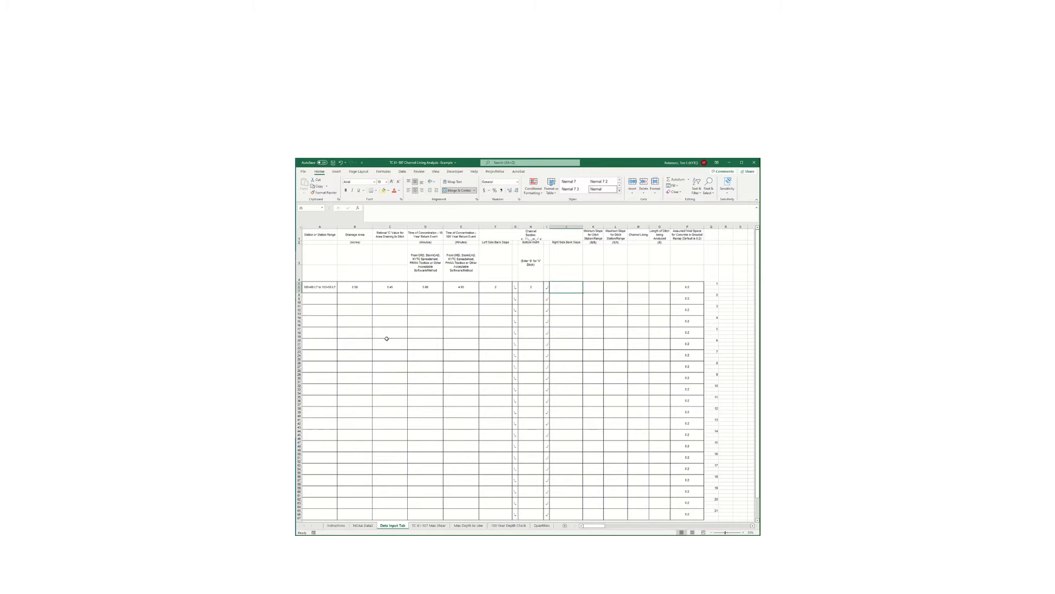
{"action": "type", "text": "6"}
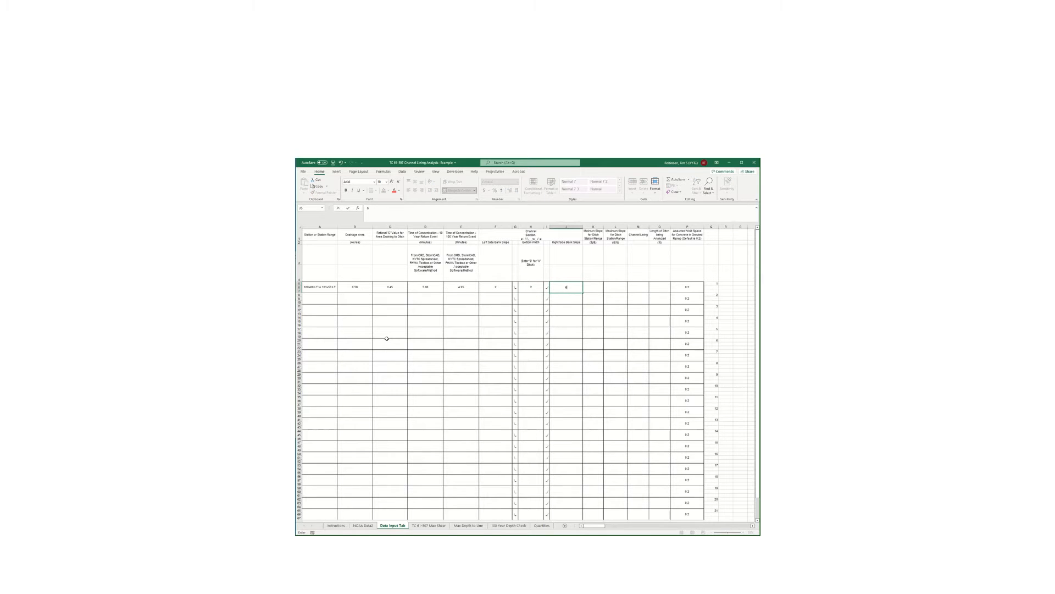
{"action": "key", "text": "Tab"}
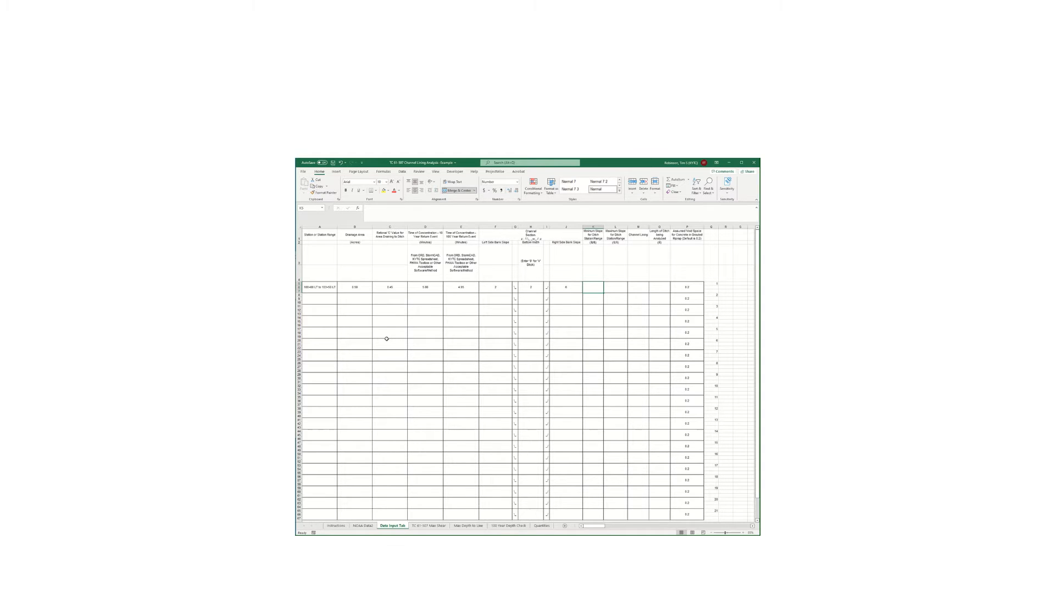
Step: Enter a minimum ditch slope of 0.035 and a maximum ditch slope of 0.05 for the first row
{"action": "type", "text": ".035"}
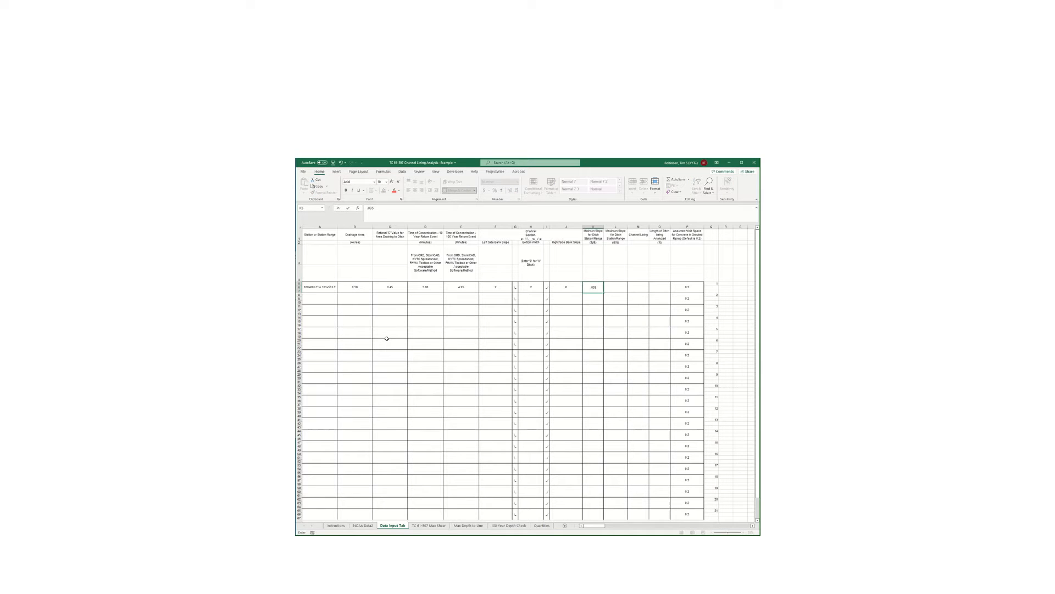
{"action": "key", "text": "Tab"}
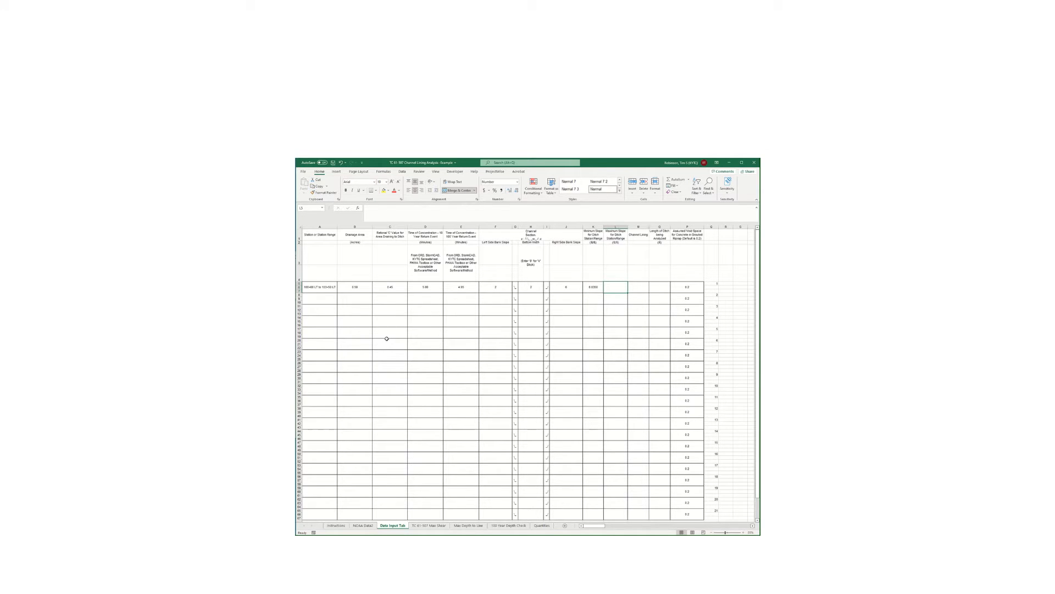
{"action": "type", "text": ".05"}
{"action": "key", "text": "Tab"}
Step: Choose ECB as the channel lining for the first row
{"action": "left_click", "coordinate": [652, 283]}
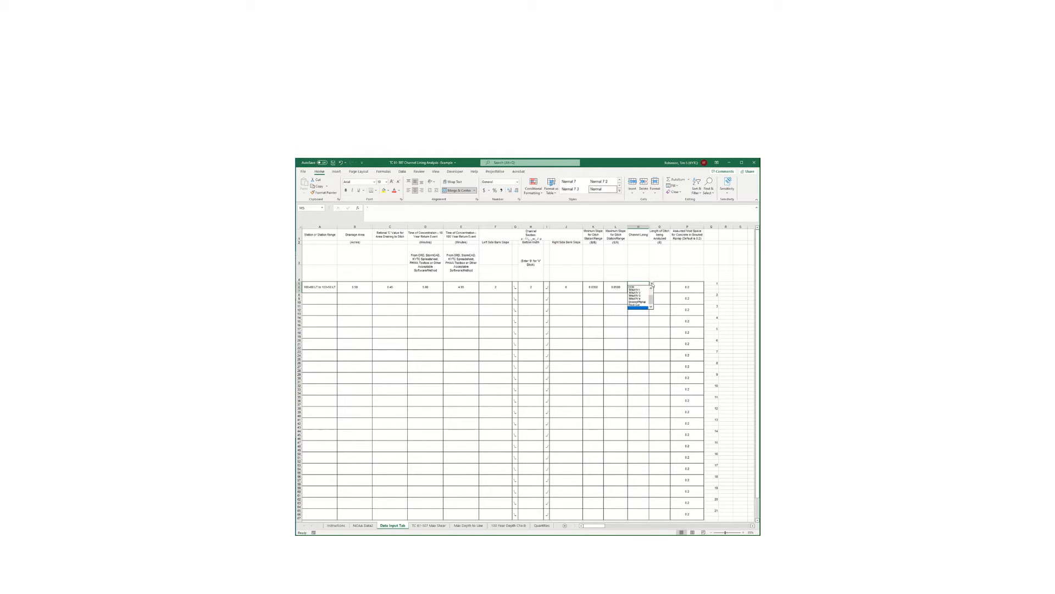
{"action": "scroll", "coordinate": [652, 290], "scroll_direction": "up", "scroll_amount": 4}
{"action": "left_click", "coordinate": [652, 309]}
{"action": "left_click", "coordinate": [651, 308]}
{"action": "left_click", "coordinate": [651, 309]}
{"action": "left_click", "coordinate": [651, 309]}
{"action": "left_click", "coordinate": [640, 288]}
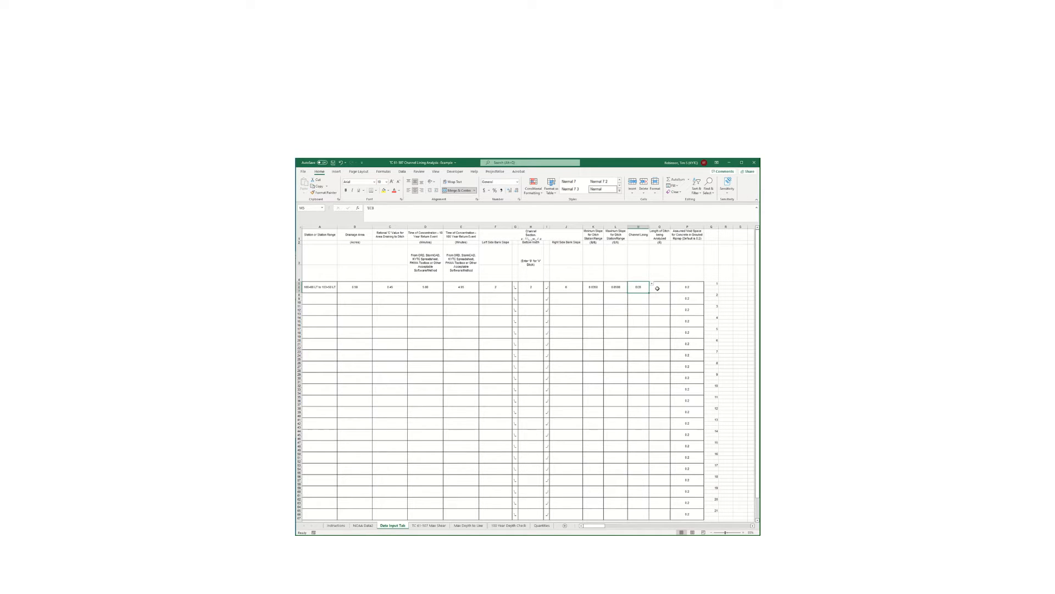
Step: Set the length of ditch being analyzed to 362 ft in the first row
{"action": "left_click", "coordinate": [659, 288]}
{"action": "type", "text": "362"}
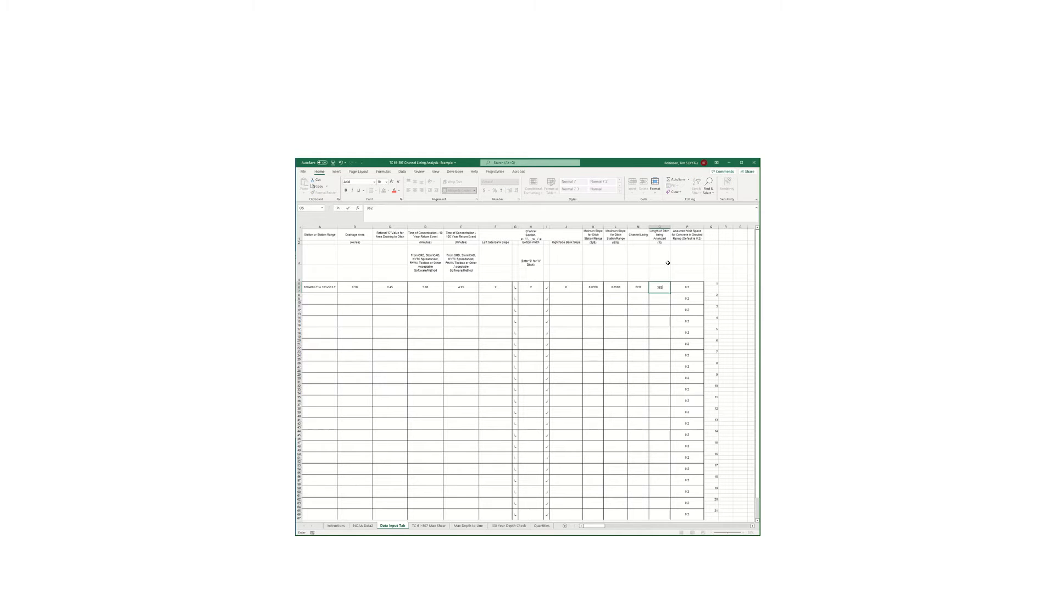
{"action": "key", "text": "ctrl+Return"}
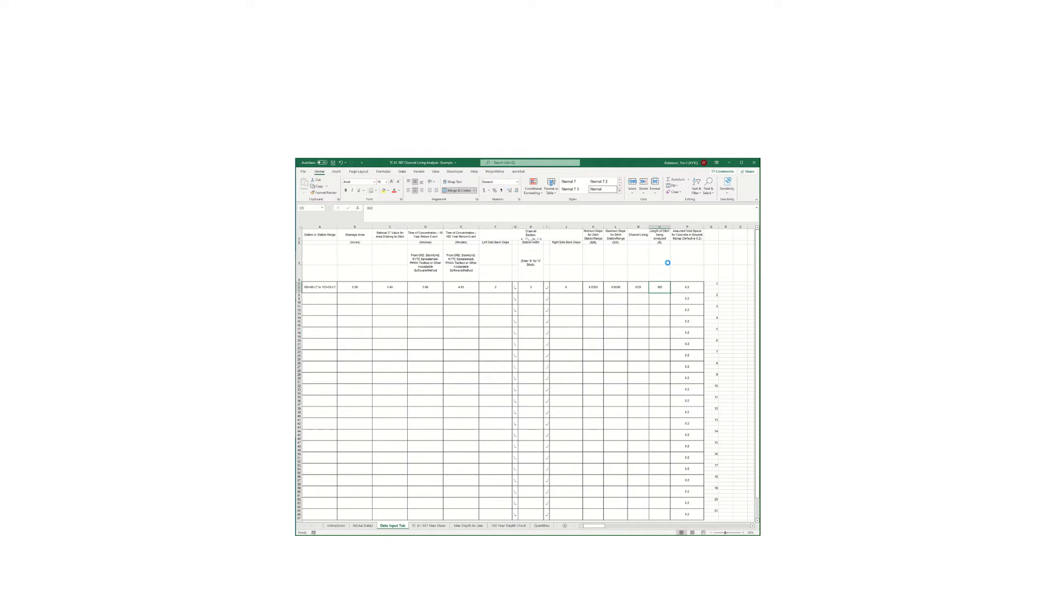
Step: Review the first ditch's results in the Quantities, Max Shear, Max Depth to Line and 100 Year Depth Check sheets
{"action": "key", "text": "ctrl+Page_Down"}
{"action": "key", "text": "ctrl+Page_Down"}
{"action": "key", "text": "ctrl+Page_Down"}
{"action": "key", "text": "ctrl+Page_Down"}
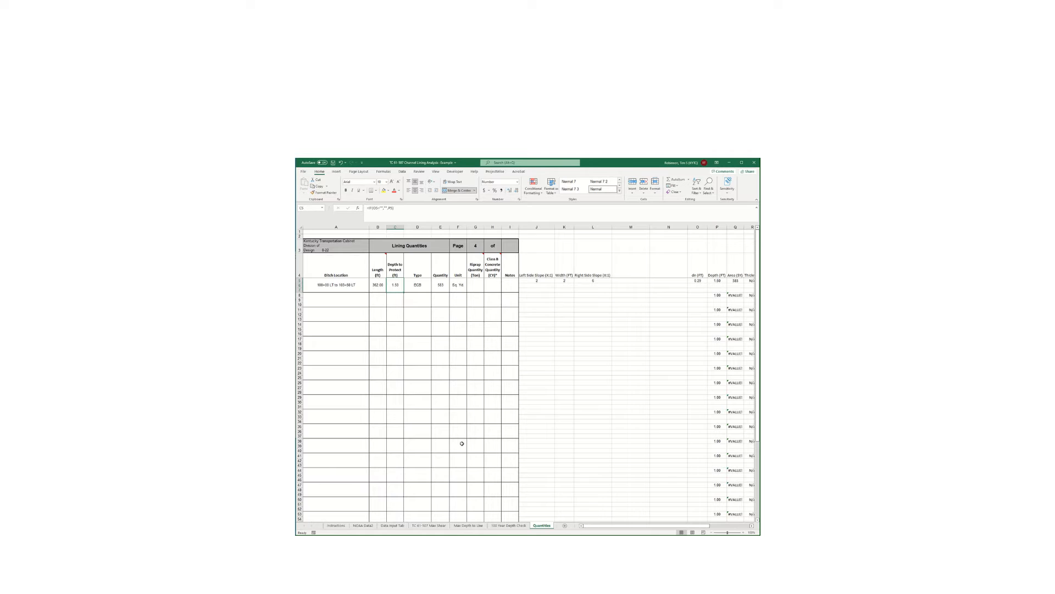
{"action": "left_click", "coordinate": [426, 525]}
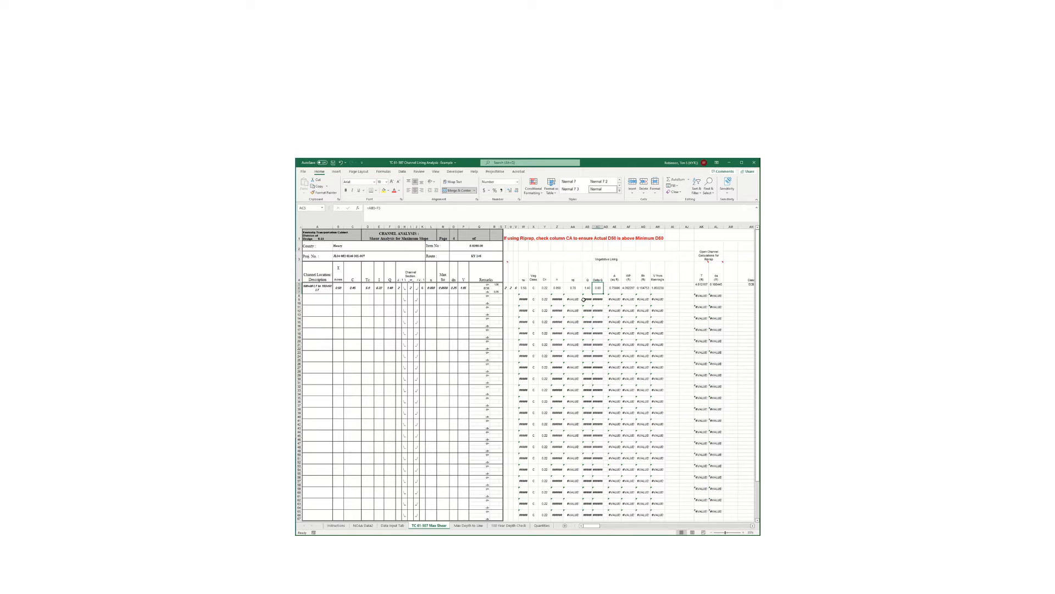
{"action": "left_click", "coordinate": [468, 524]}
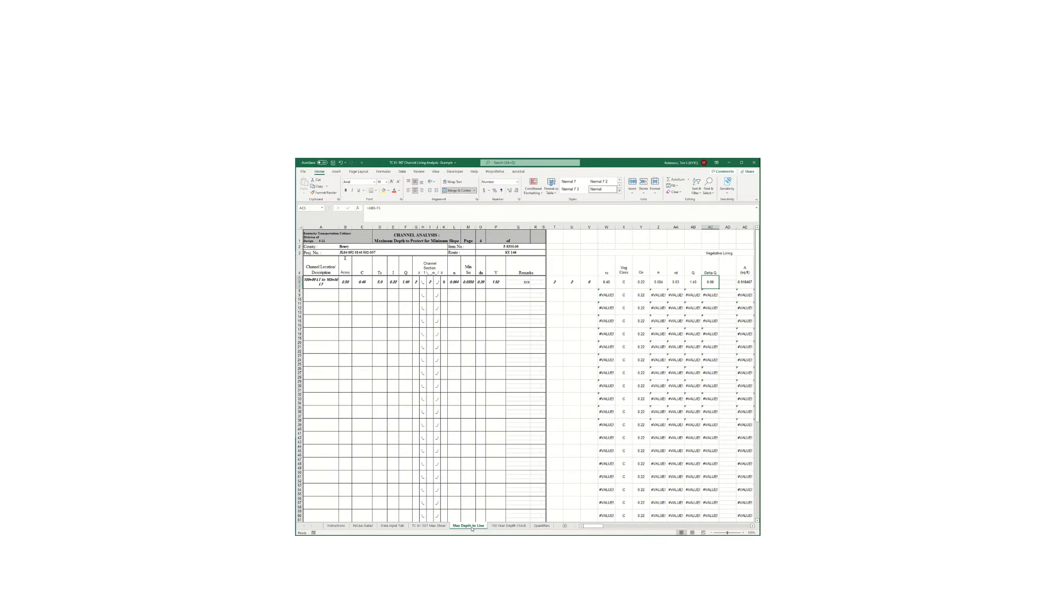
{"action": "left_click", "coordinate": [506, 525]}
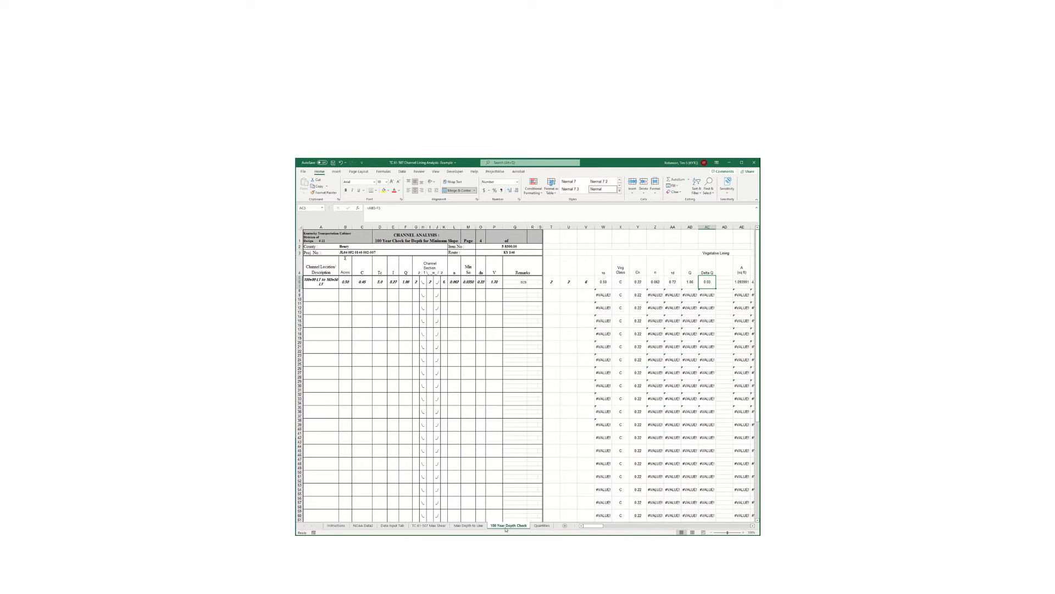
Step: Compare the first ditch's rainfall intensity across the Max Shear, 100 Year Depth Check and Max Depth to Line sheets
{"action": "left_click", "coordinate": [422, 525]}
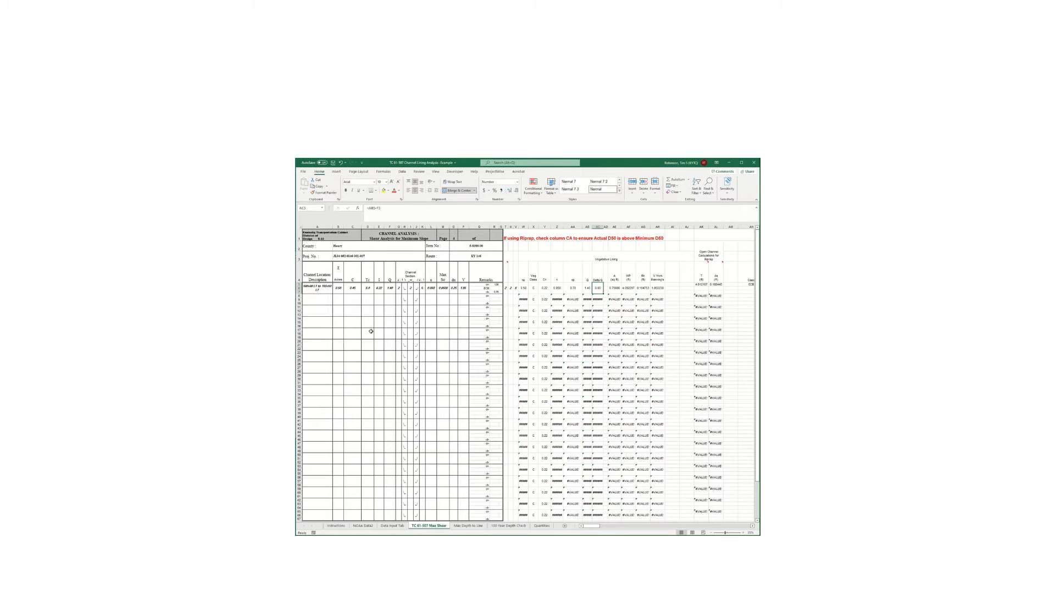
{"action": "left_click", "coordinate": [379, 288]}
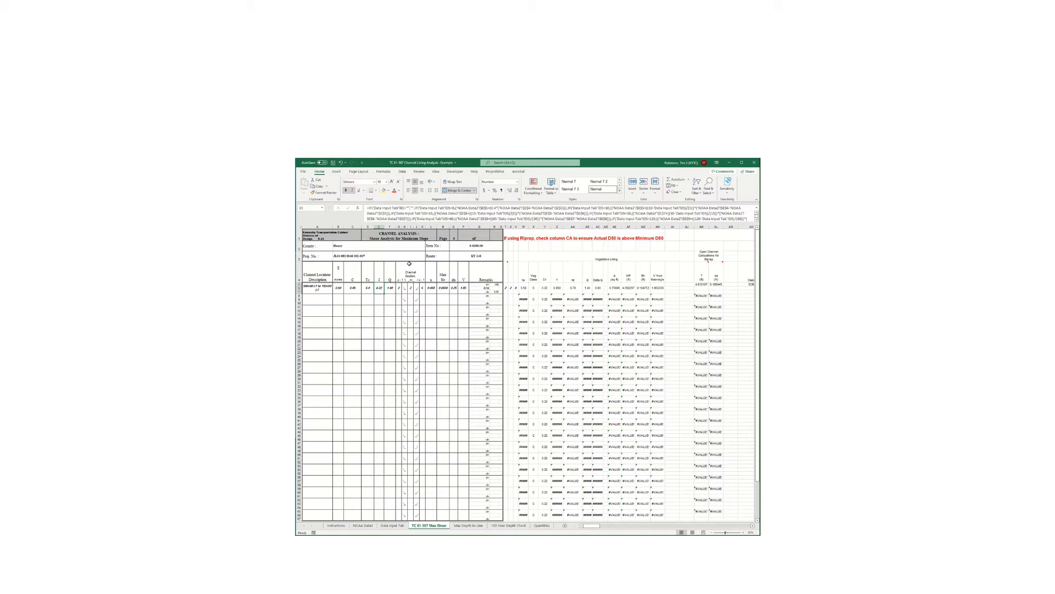
{"action": "left_click", "coordinate": [507, 526]}
{"action": "left_click", "coordinate": [395, 283]}
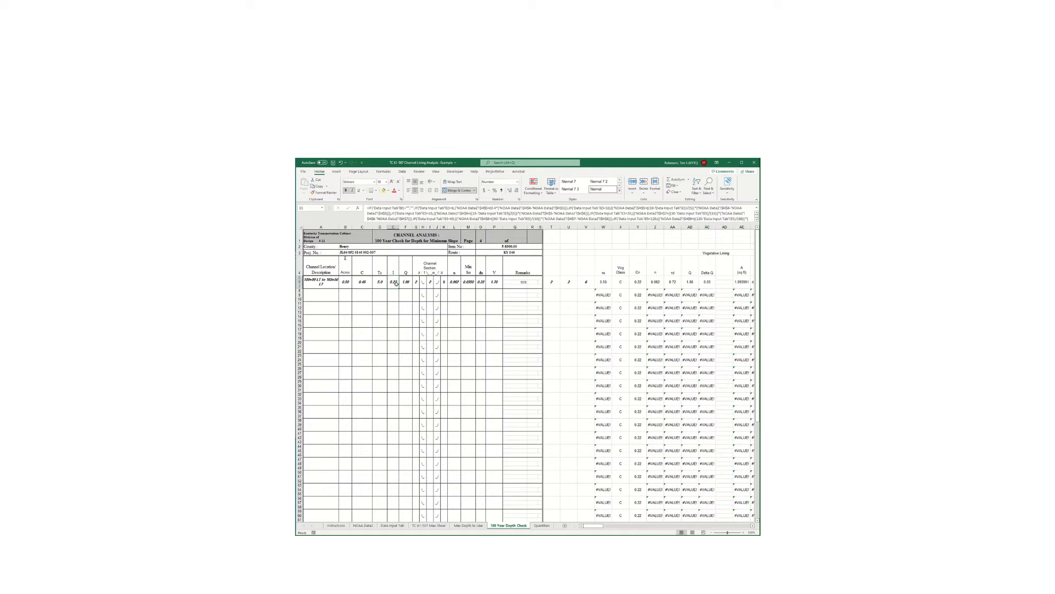
{"action": "left_click", "coordinate": [468, 525]}
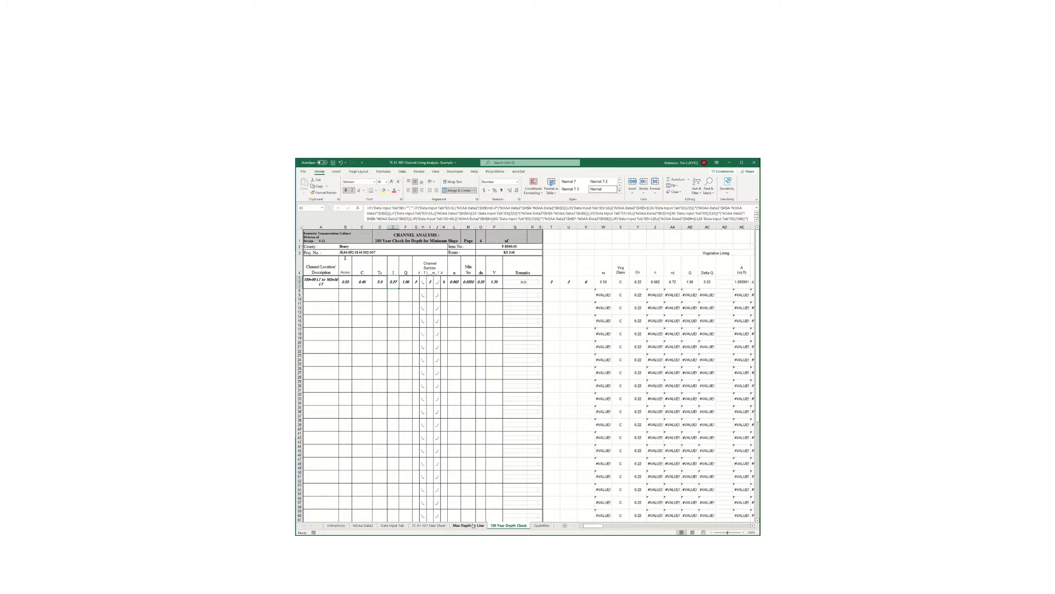
{"action": "left_click", "coordinate": [394, 283]}
Step: Examine the first ditch's shear remarks in Max Shear, its depths in the two depth sheets, and its lining in Quantities
{"action": "left_click", "coordinate": [427, 525]}
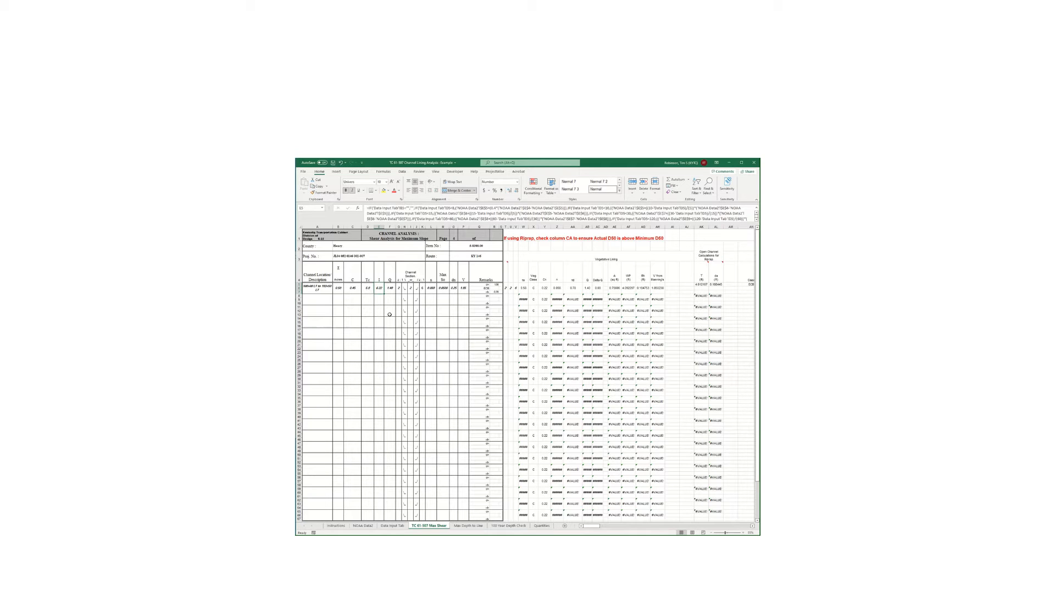
{"action": "left_click", "coordinate": [499, 292]}
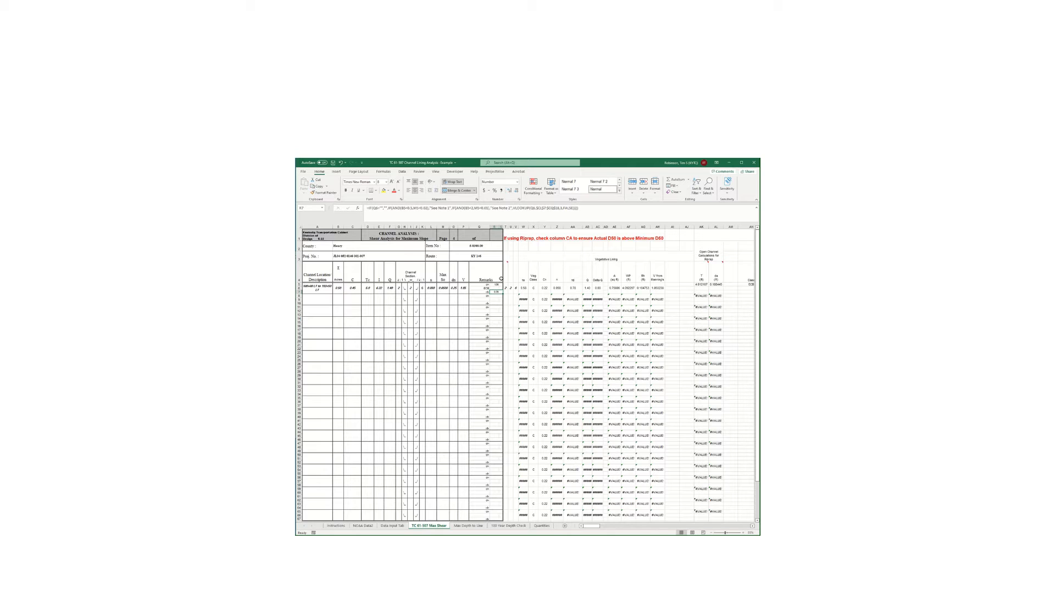
{"action": "left_click", "coordinate": [496, 284]}
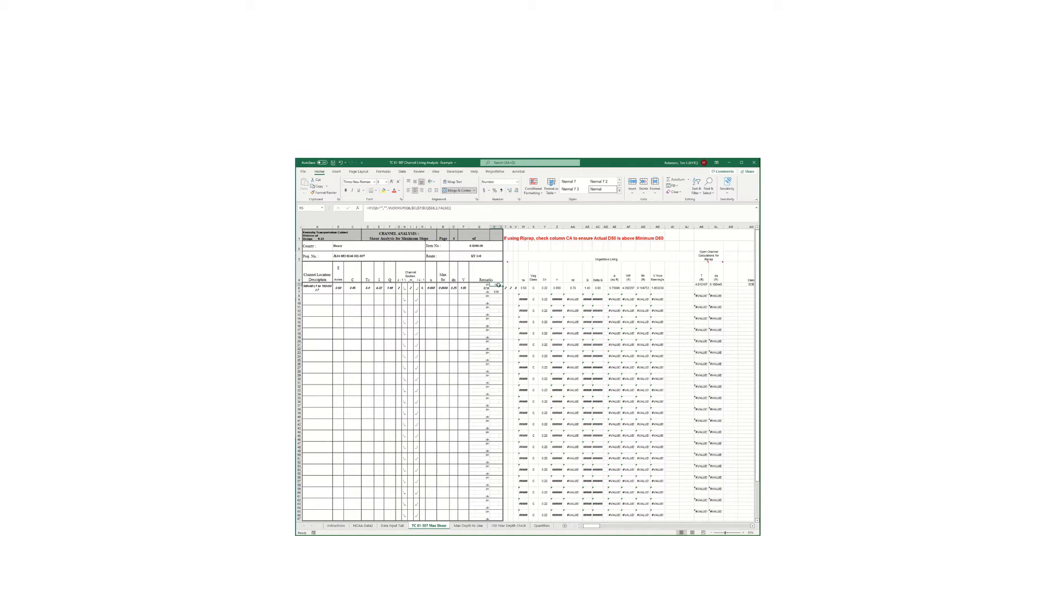
{"action": "left_click", "coordinate": [468, 525]}
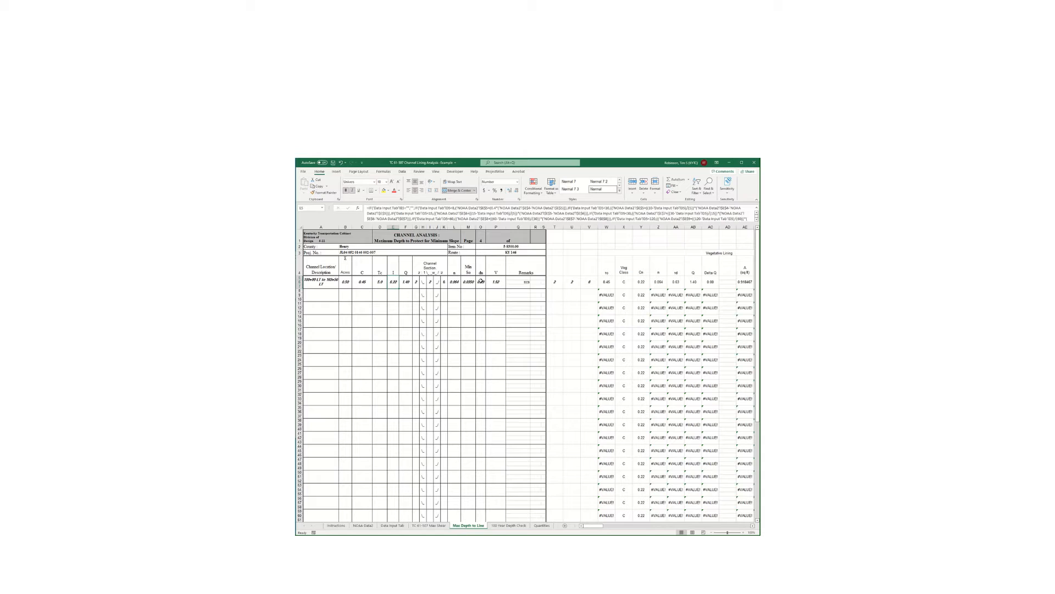
{"action": "left_click", "coordinate": [502, 525]}
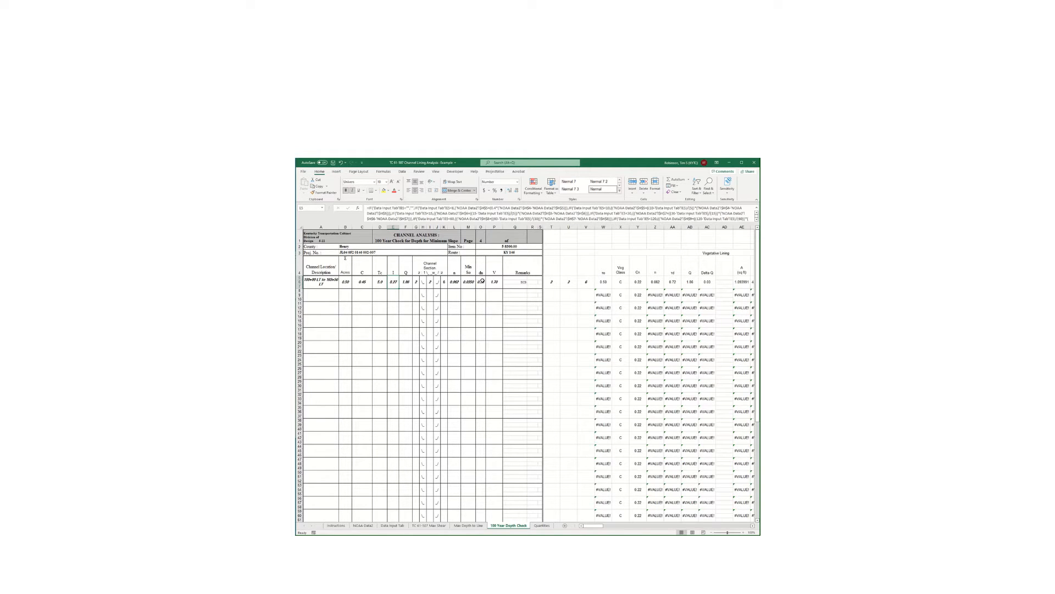
{"action": "left_click", "coordinate": [541, 525]}
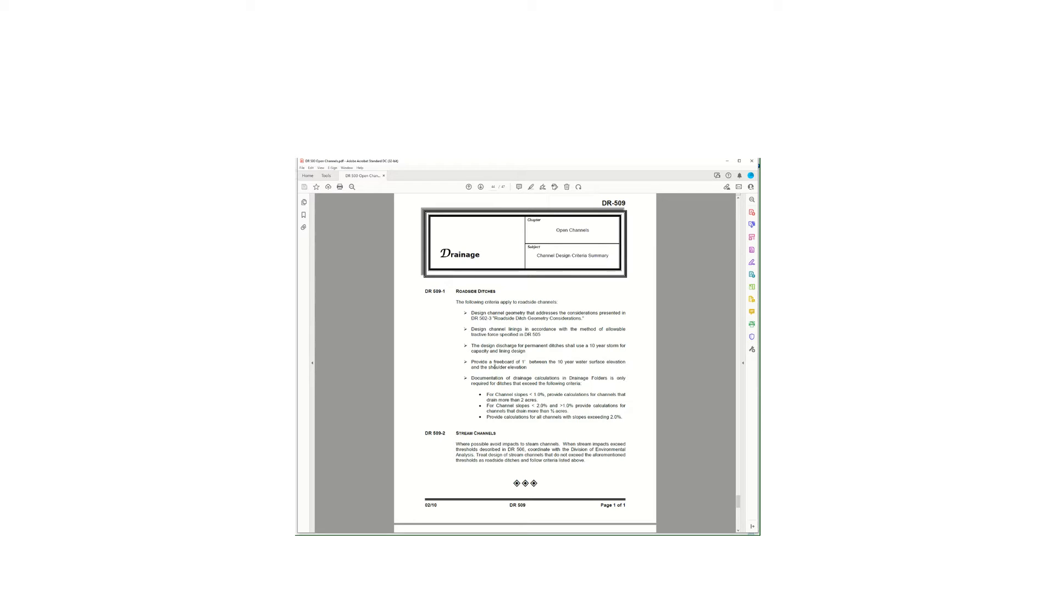
Step: Return to the Excel workbook and enter station range 100+00 RT to 103+50 RT with a 0.4-acre drainage area in the second row
{"action": "key", "text": "alt+Tab"}
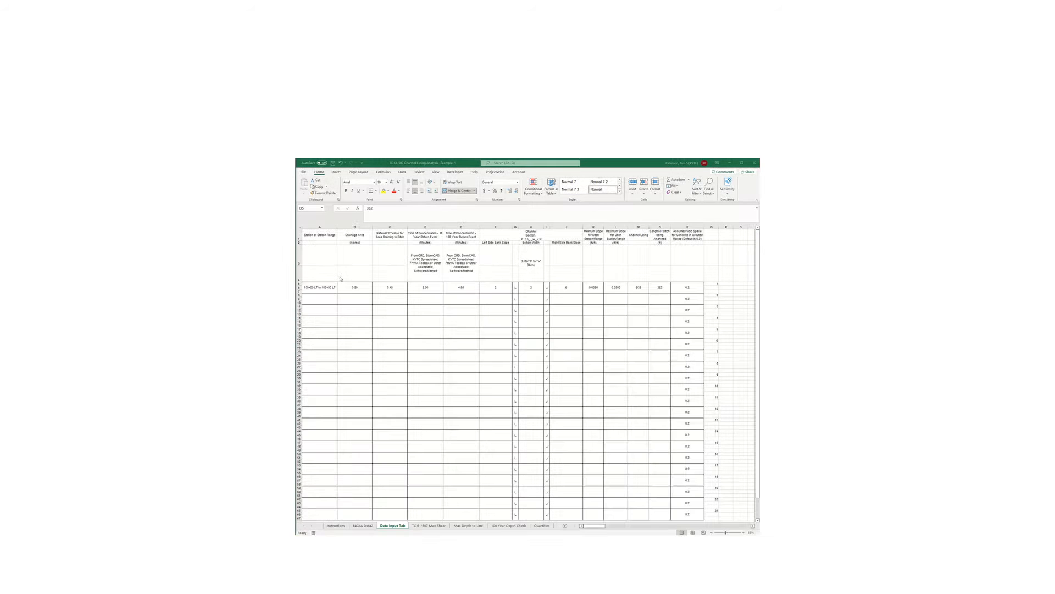
{"action": "left_click", "coordinate": [314, 299]}
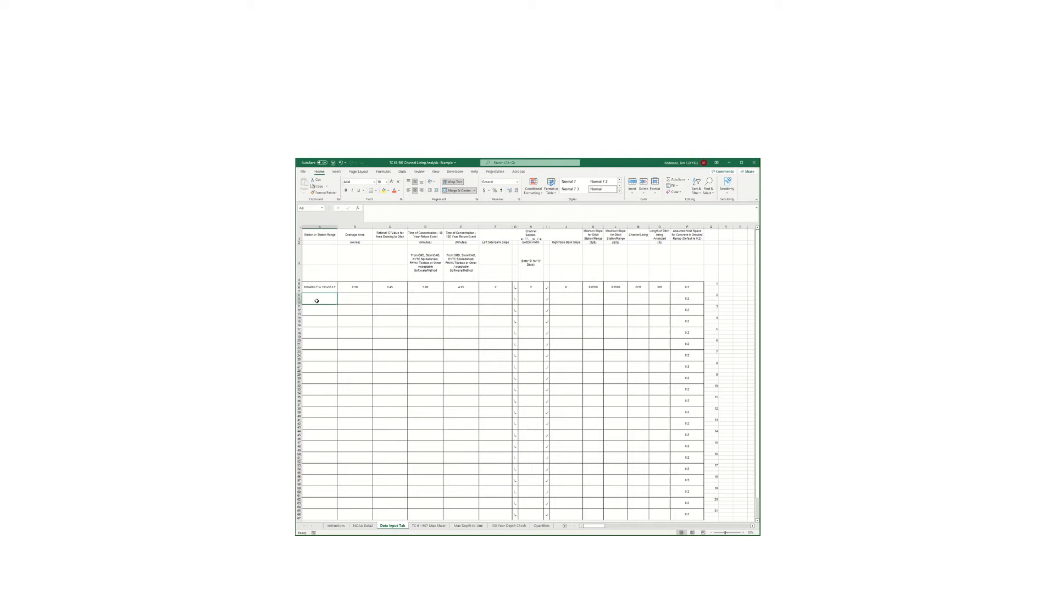
{"action": "type", "text": "1"}
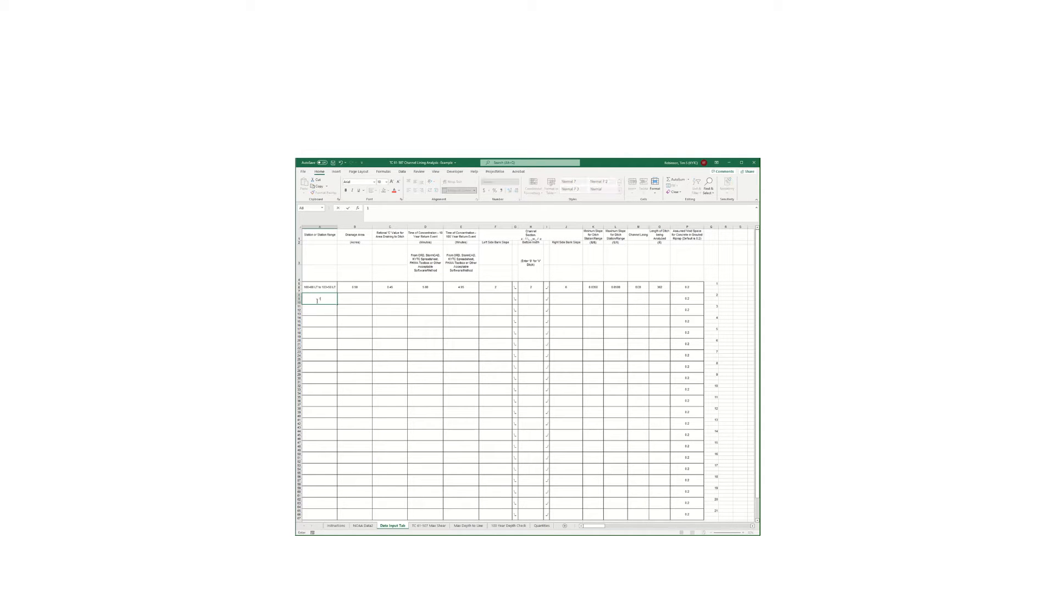
{"action": "type", "text": "00+00 RT to 103+50 RT"}
{"action": "key", "text": "Tab"}
{"action": "type", "text": "4"}
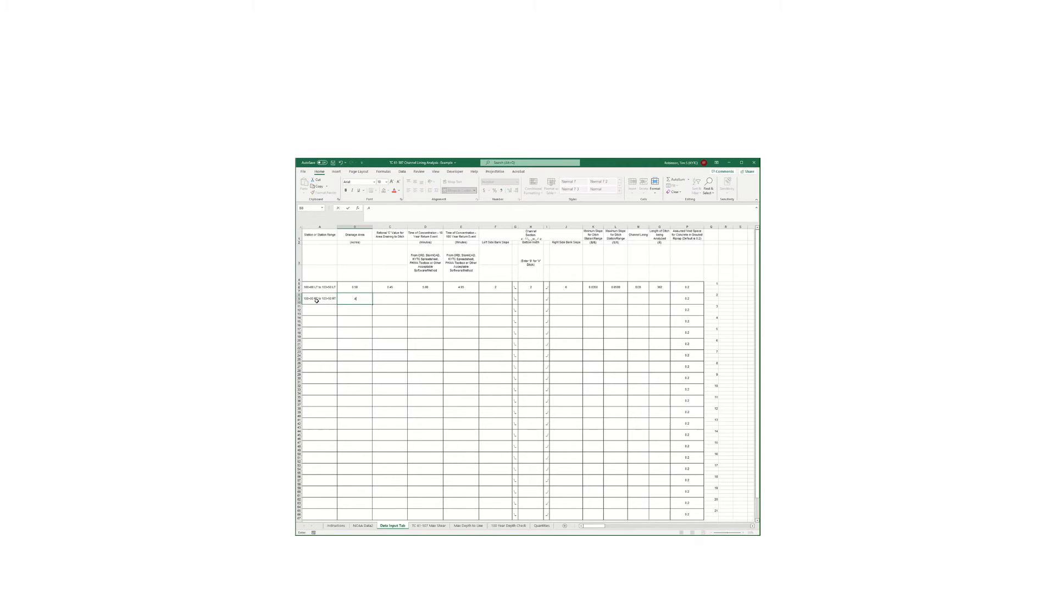
{"action": "key", "text": "Tab"}
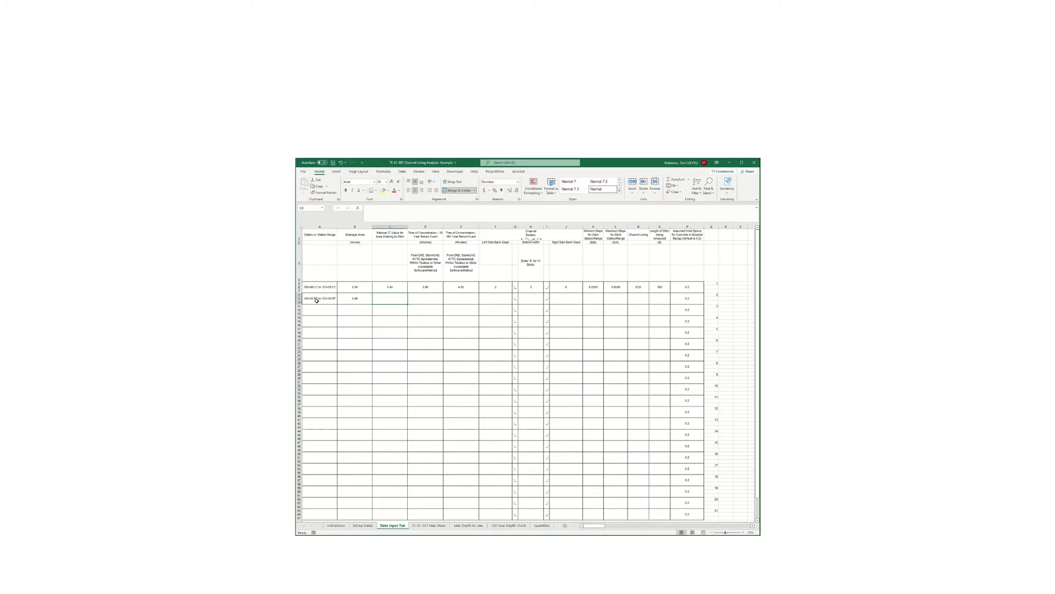
Step: Enter a rational C value of 0.6 and times of concentration of 3.8 and 2.95 minutes for the second row
{"action": "type", "text": ".6"}
{"action": "key", "text": "Tab"}
{"action": "type", "text": "3.8"}
{"action": "key", "text": "Tab"}
{"action": "type", "text": "2.95"}
{"action": "key", "text": "Tab"}
Step: Enter the second row's channel section with a left side slope of 3, bottom width of 2 and right side slope of 3
{"action": "type", "text": "3"}
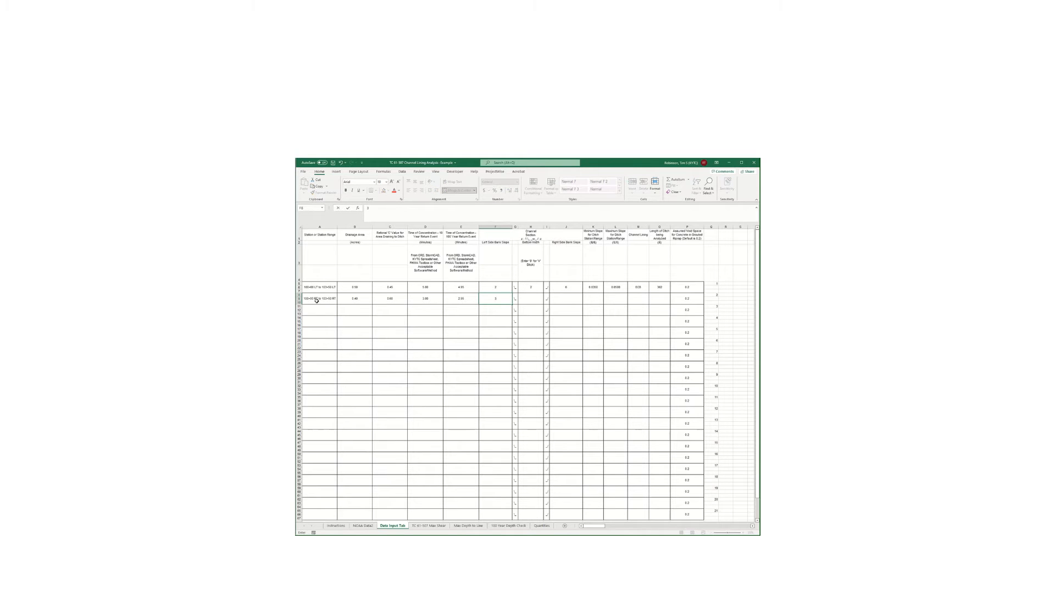
{"action": "key", "text": "Tab"}
{"action": "type", "text": "2"}
{"action": "key", "text": "Tab"}
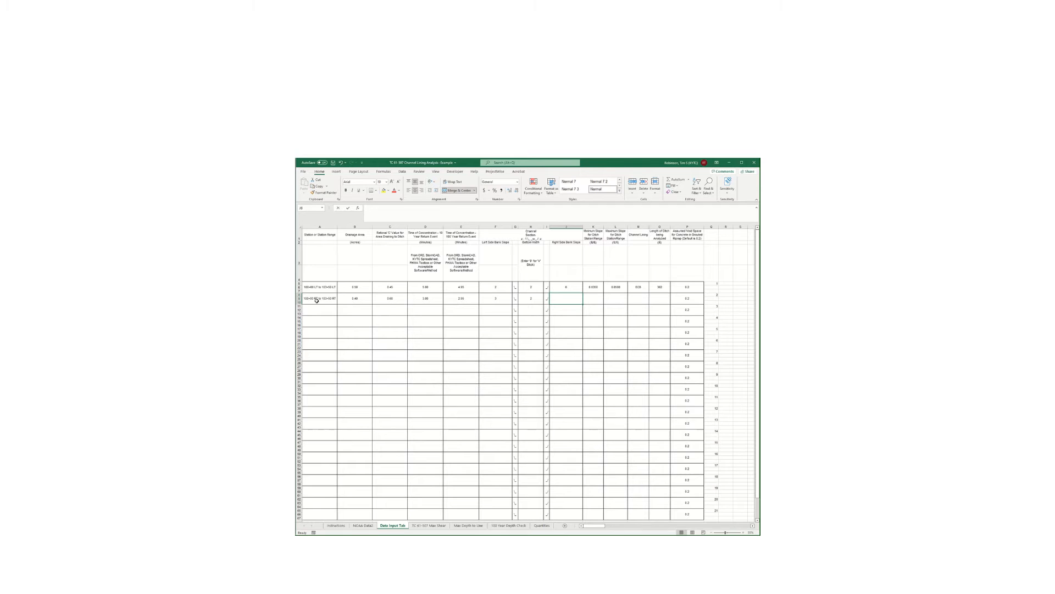
{"action": "type", "text": "3"}
{"action": "key", "text": "Tab"}
Step: Set the second row's minimum slope to 0.005, maximum slope to 0.015 and channel lining to ECB
{"action": "type", "text": "."}
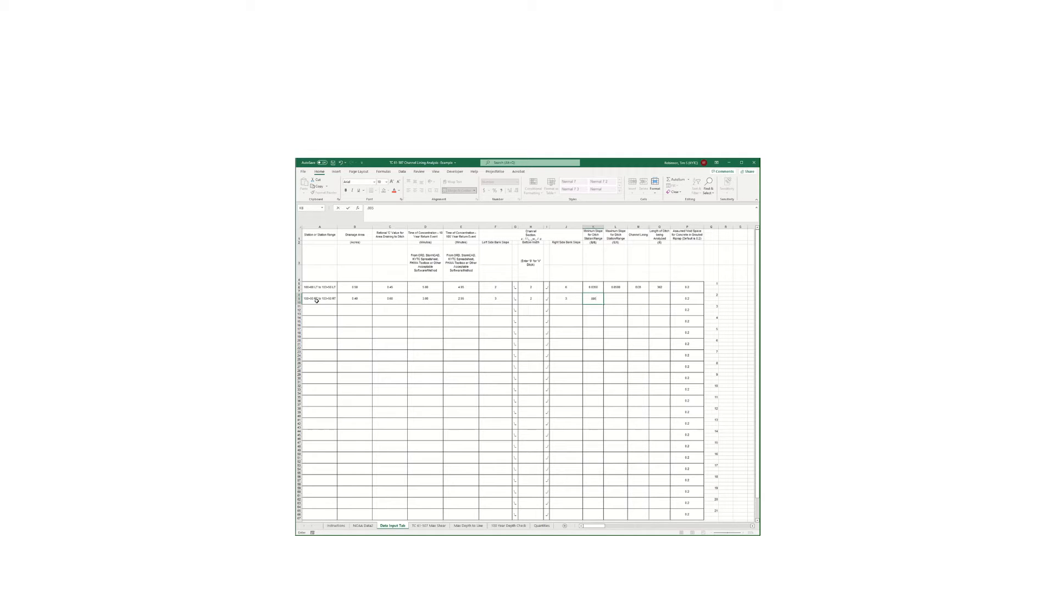
{"action": "key", "text": "Tab"}
{"action": "type", "text": ".015"}
{"action": "key", "text": "Tab"}
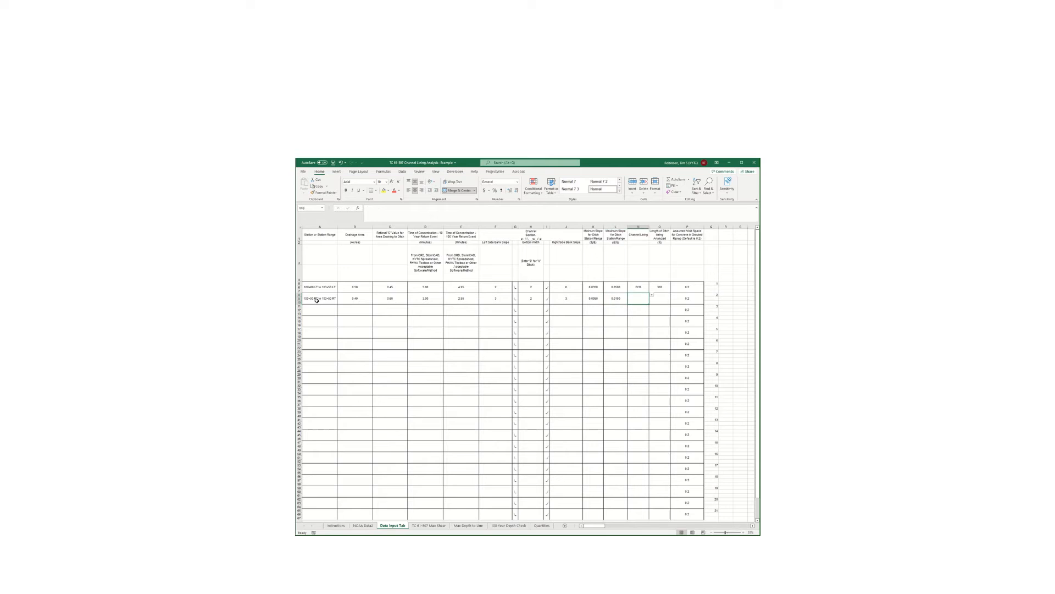
{"action": "left_click", "coordinate": [652, 296]}
{"action": "left_click", "coordinate": [654, 305]}
Step: Set the second ditch's analyzed length to 350 ft and run the workbook's analysis macro
{"action": "left_click", "coordinate": [662, 299]}
{"action": "type", "text": "350"}
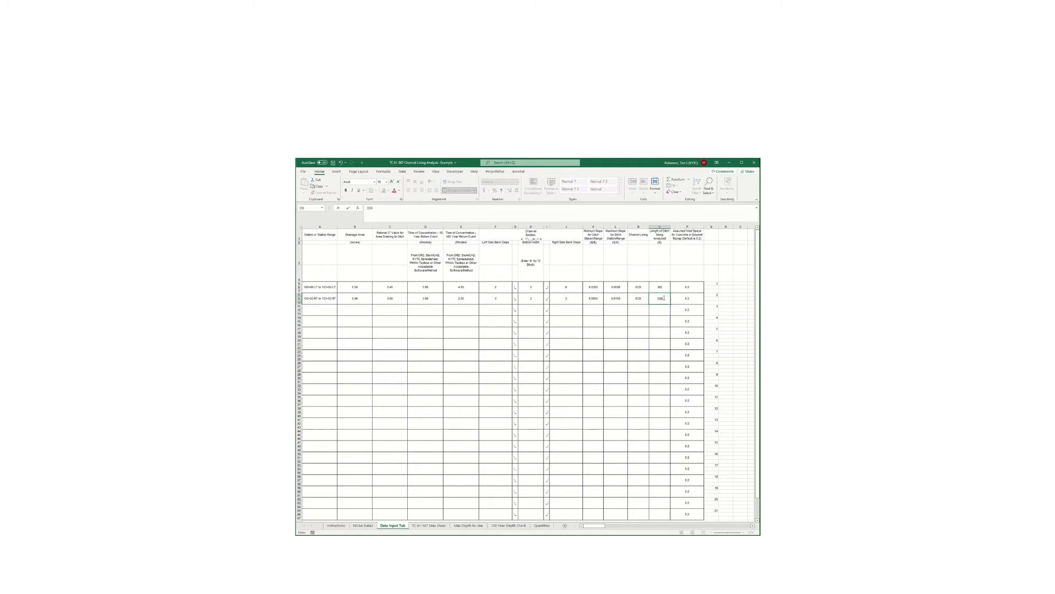
{"action": "key", "text": "Return"}
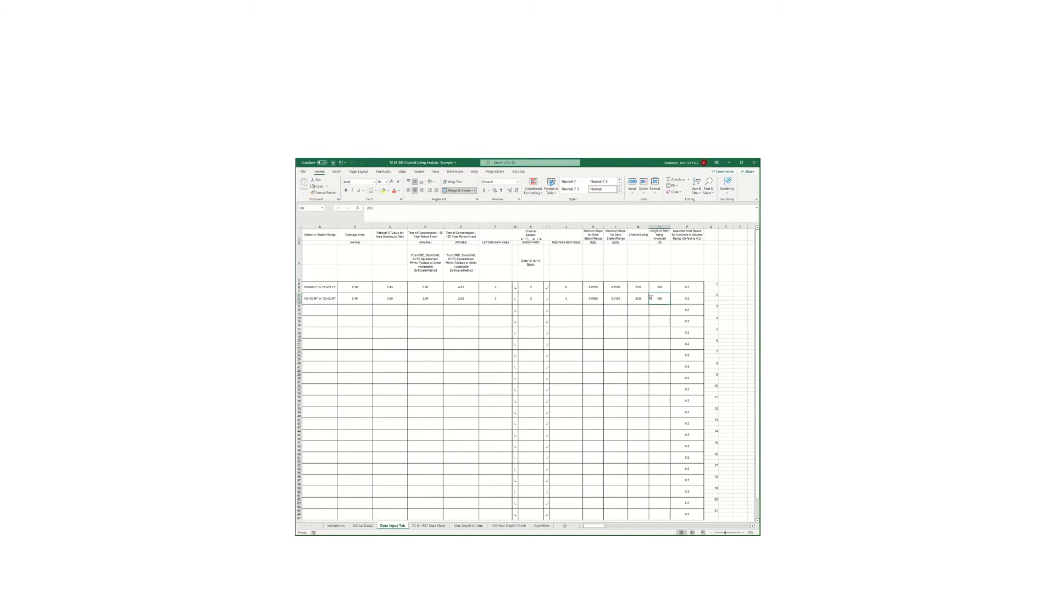
{"action": "key", "text": "ctrl+m"}
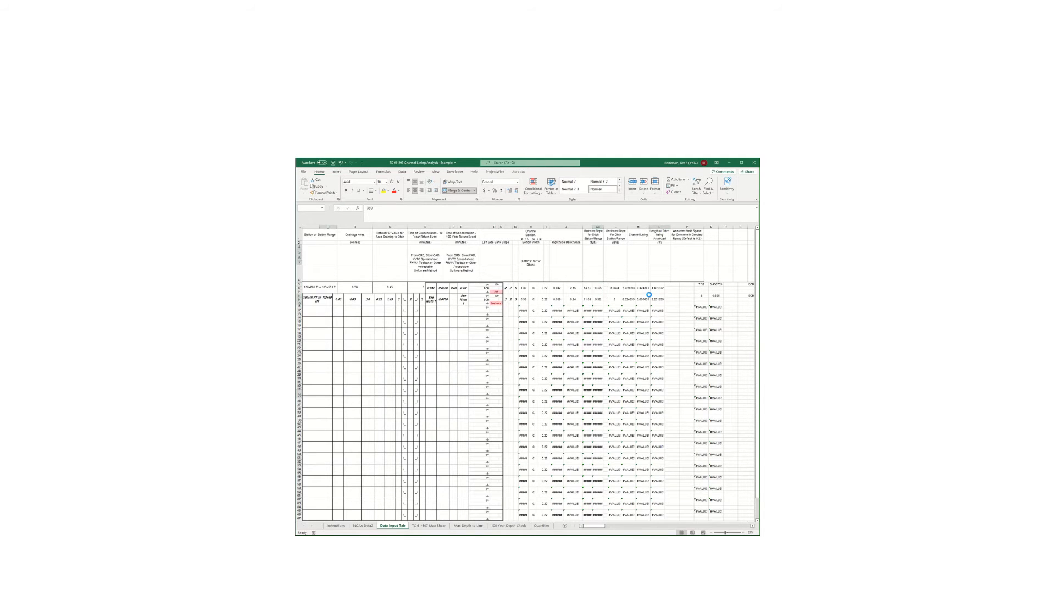
Step: Review the second ditch's Max Shear results and the notes beneath the table, followed by its depth and Quantities sheets
{"action": "left_click", "coordinate": [442, 525]}
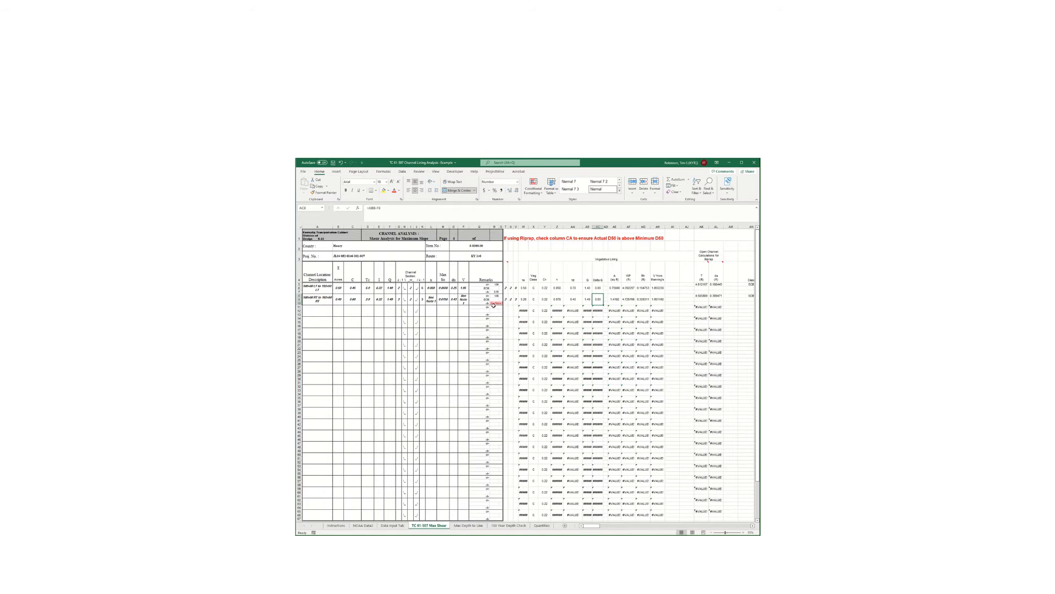
{"action": "scroll", "coordinate": [398, 373], "scroll_direction": "down", "scroll_amount": 4}
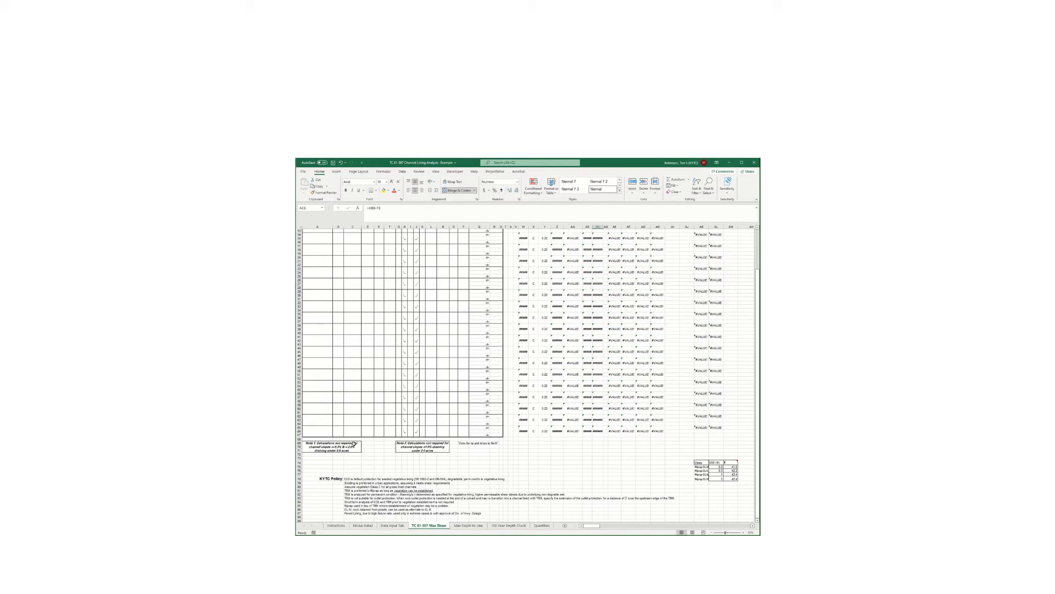
{"action": "scroll", "coordinate": [354, 420], "scroll_direction": "up", "scroll_amount": 4}
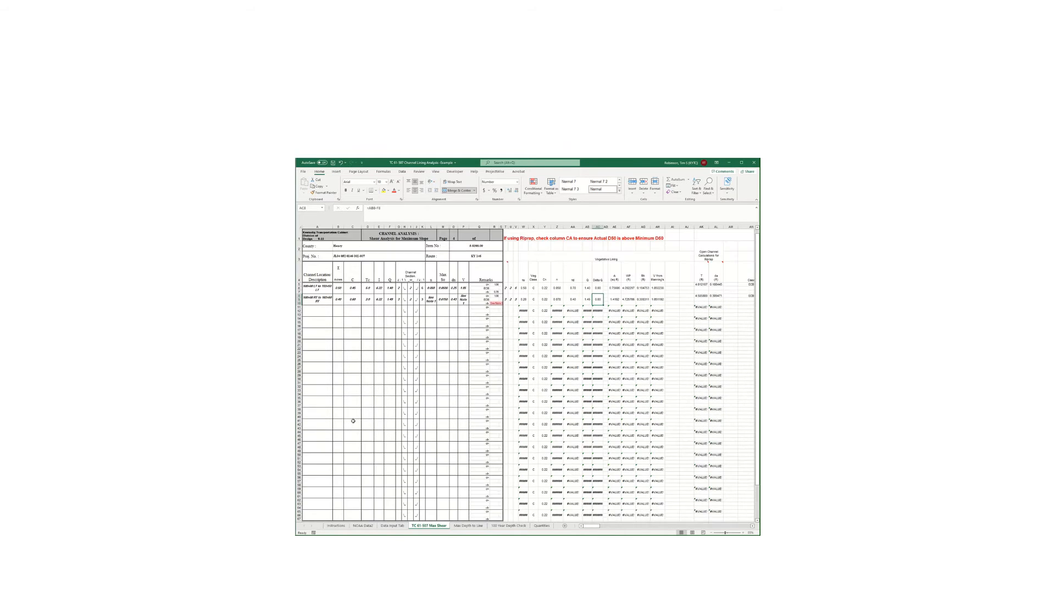
{"action": "left_click", "coordinate": [468, 525]}
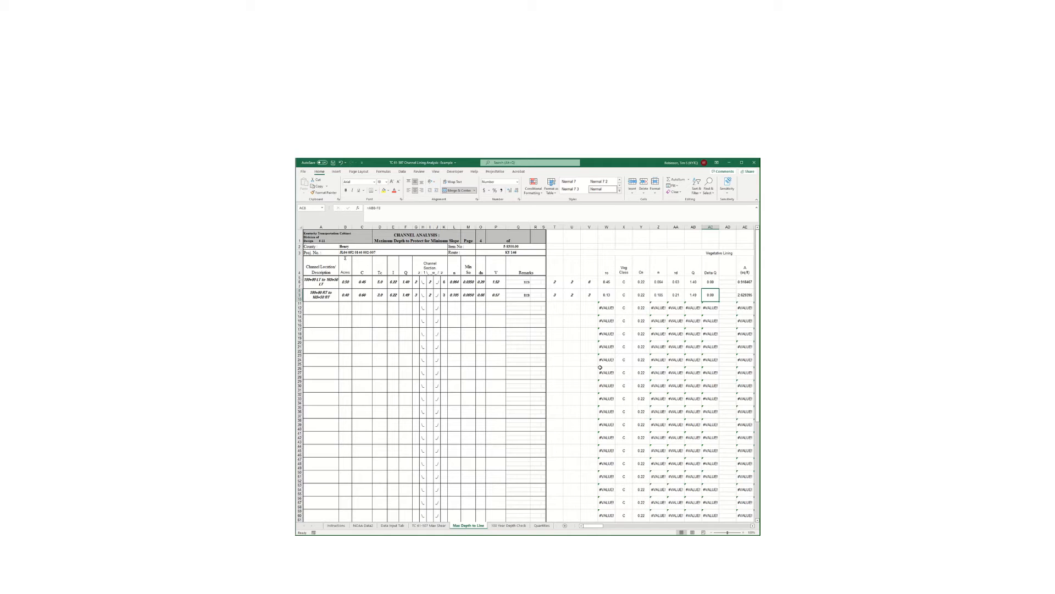
{"action": "left_click", "coordinate": [505, 525]}
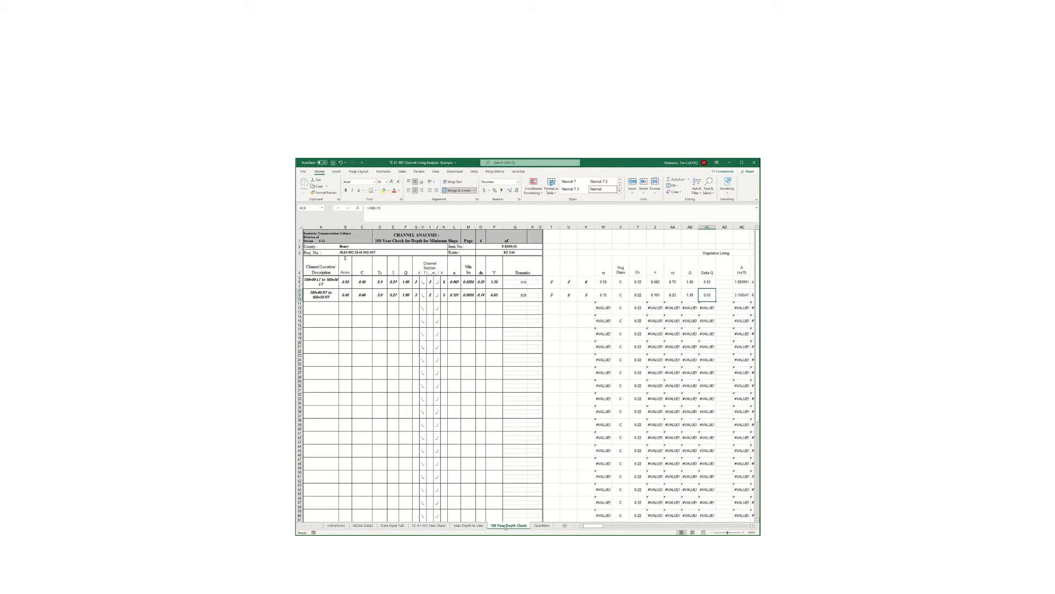
{"action": "left_click", "coordinate": [540, 525]}
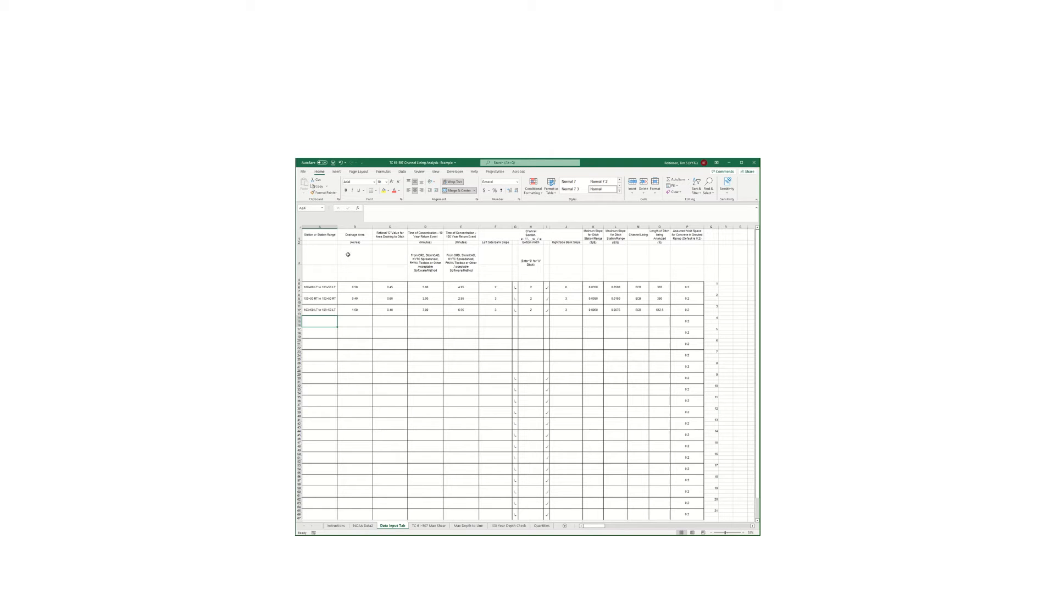
Step: Check the drainage area and the minimum and maximum slopes entered for the third ditch in the data input sheet
{"action": "left_click", "coordinate": [367, 313]}
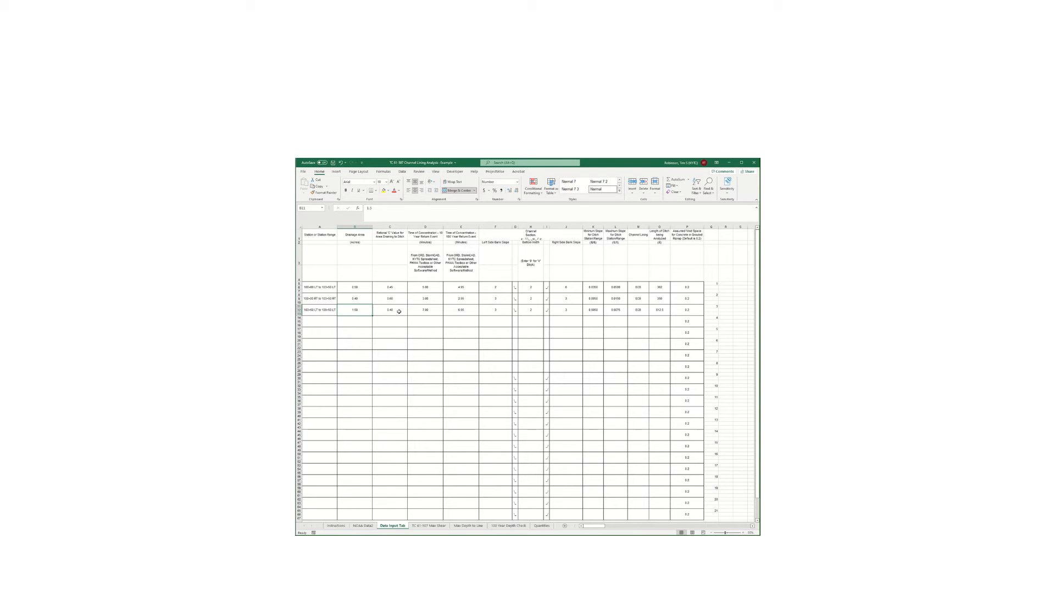
{"action": "left_click", "coordinate": [591, 312]}
{"action": "key", "text": "Tab"}
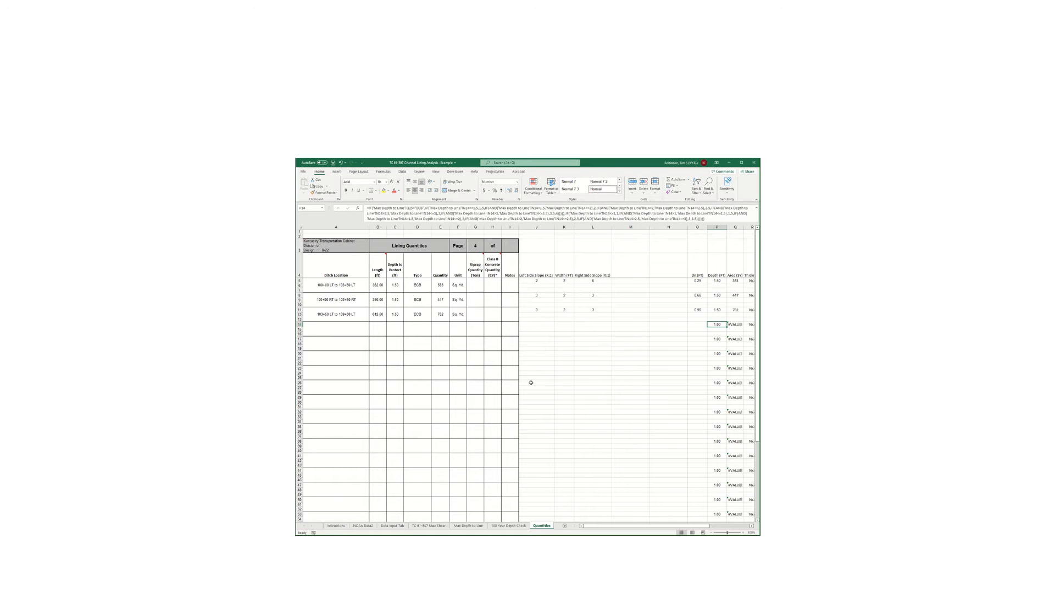
Step: Review the third ditch's Max Shear results and related notes, along with its Max Depth to Line and 100 Year Depth Check results
{"action": "left_click", "coordinate": [424, 525]}
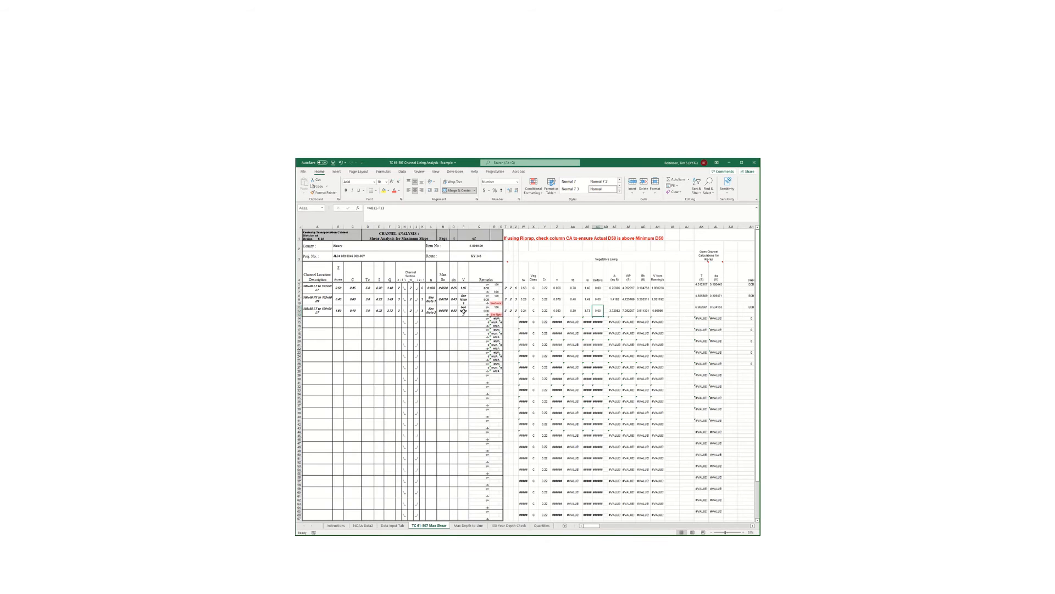
{"action": "scroll", "coordinate": [446, 424], "scroll_direction": "down", "scroll_amount": 3}
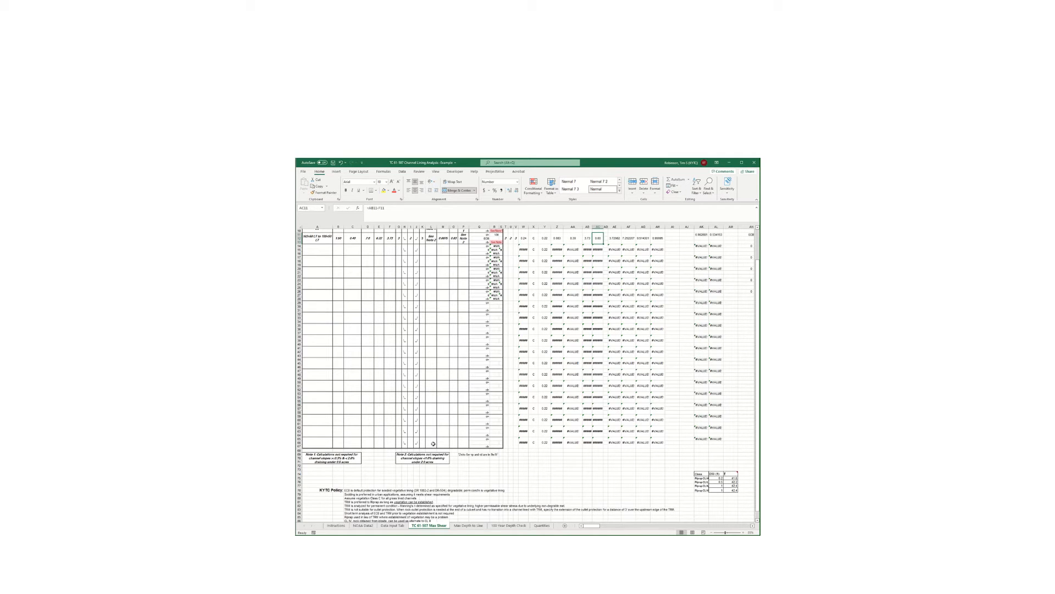
{"action": "scroll", "coordinate": [433, 444], "scroll_direction": "up", "scroll_amount": 3}
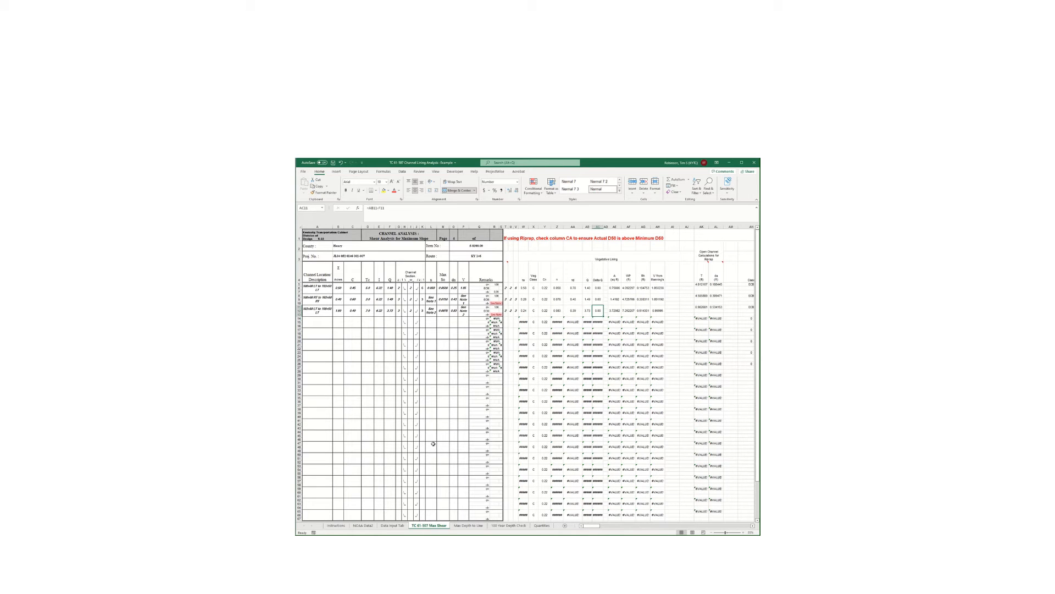
{"action": "key", "text": "ctrl+Page_Down"}
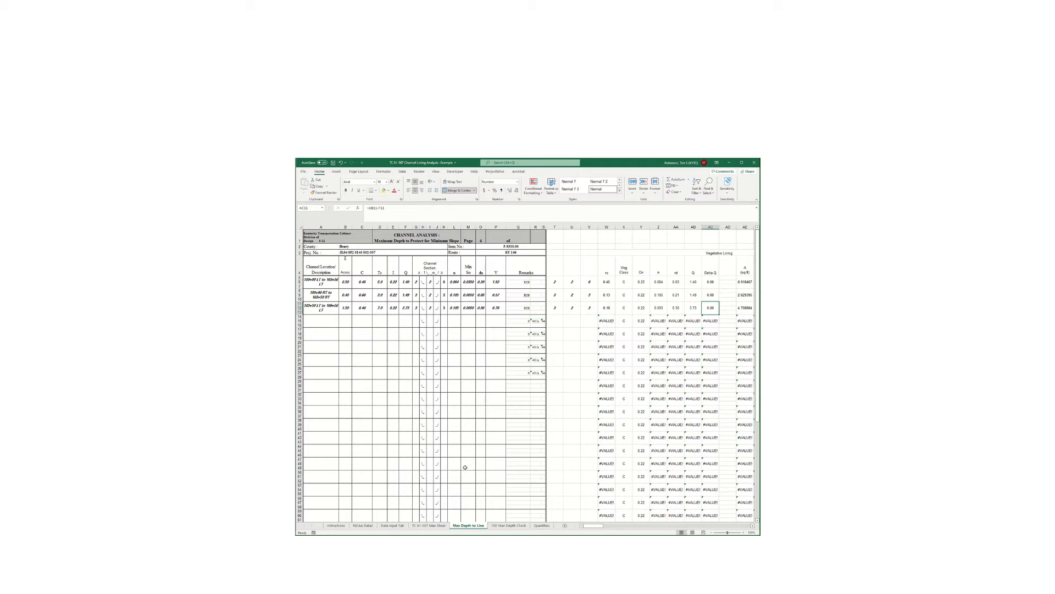
{"action": "left_click", "coordinate": [522, 526]}
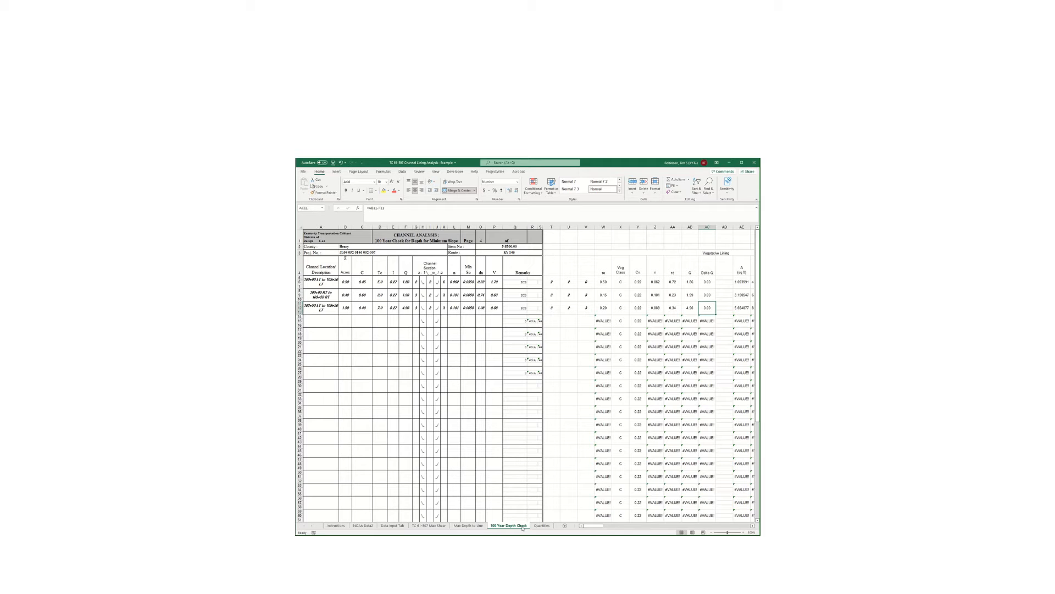
Step: Check the third ditch's lining quantities and set the fourth ditch's channel lining to ECB in the data input sheet
{"action": "left_click", "coordinate": [542, 525]}
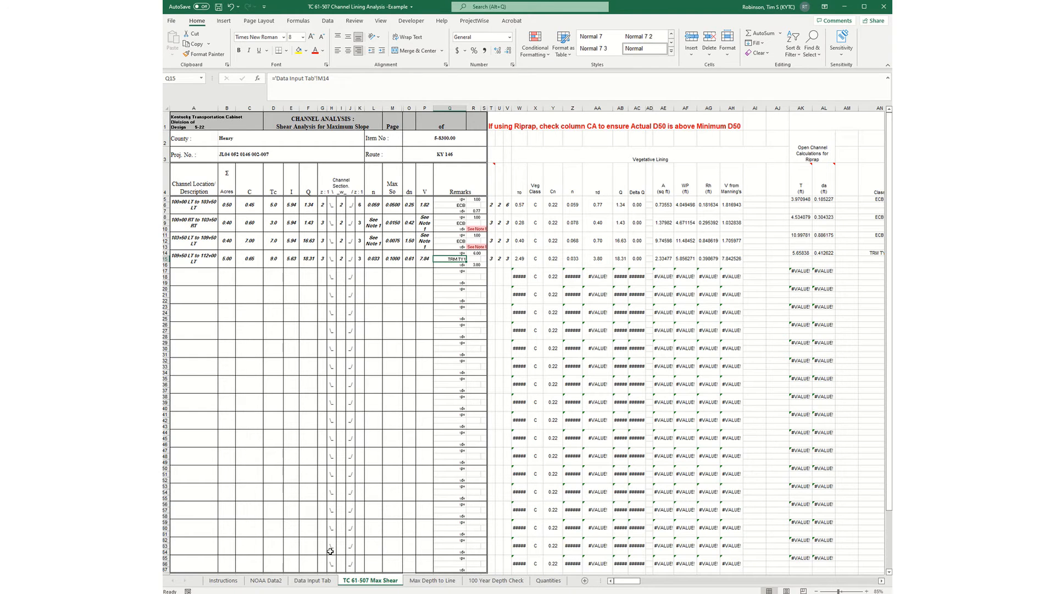
{"action": "left_click", "coordinate": [312, 582]}
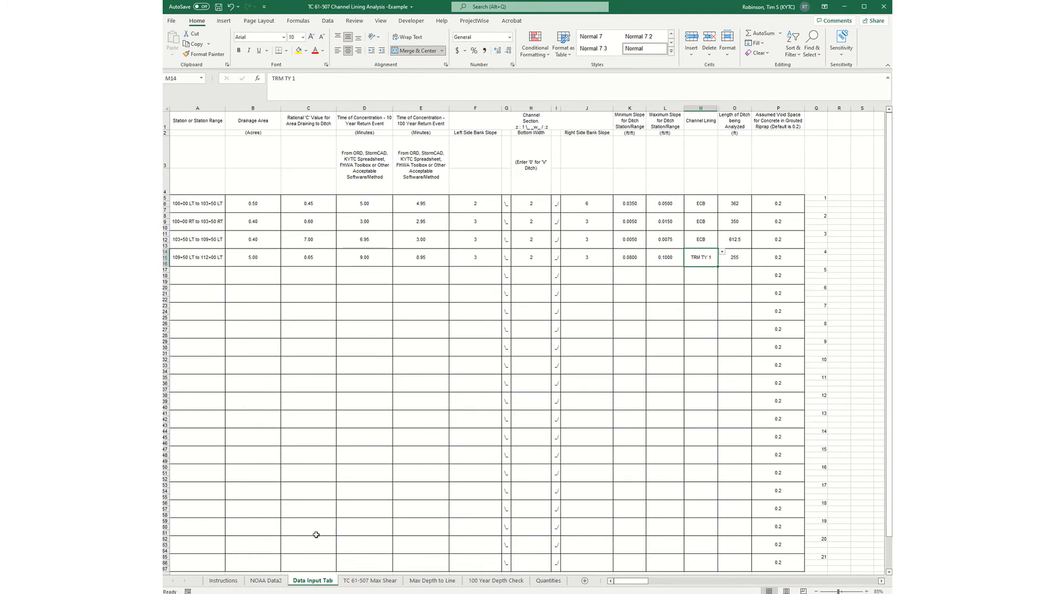
{"action": "left_click", "coordinate": [723, 251]}
{"action": "left_click", "coordinate": [698, 259]}
Step: Review the fourth ditch's station range, drainage area, C value, times of concentration and slopes, followed by its calculated shear in the Max Shear sheet
{"action": "left_click", "coordinate": [211, 261]}
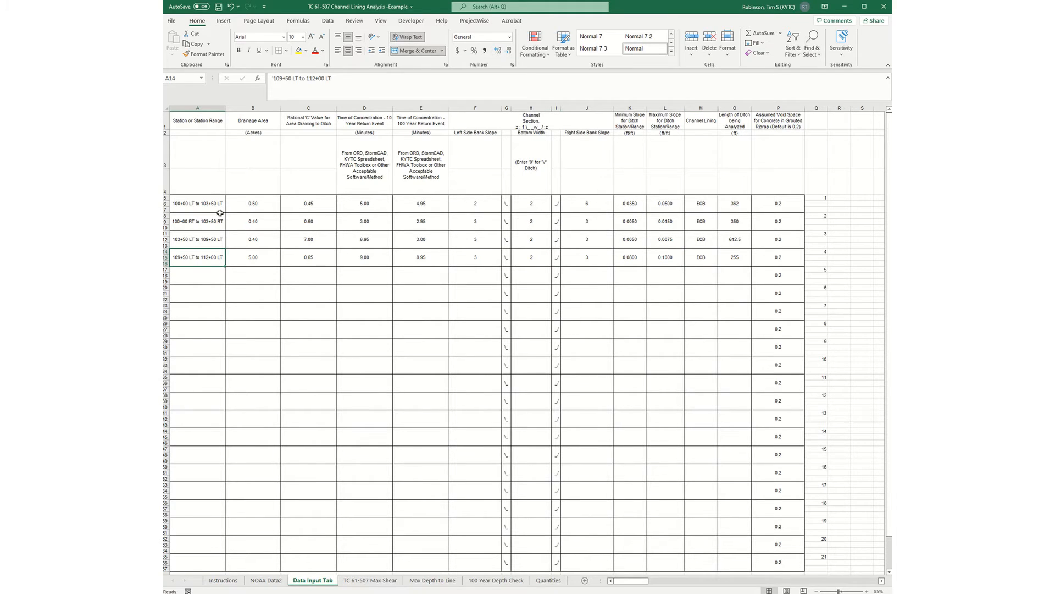
{"action": "left_click", "coordinate": [256, 254]}
{"action": "left_click", "coordinate": [320, 259]}
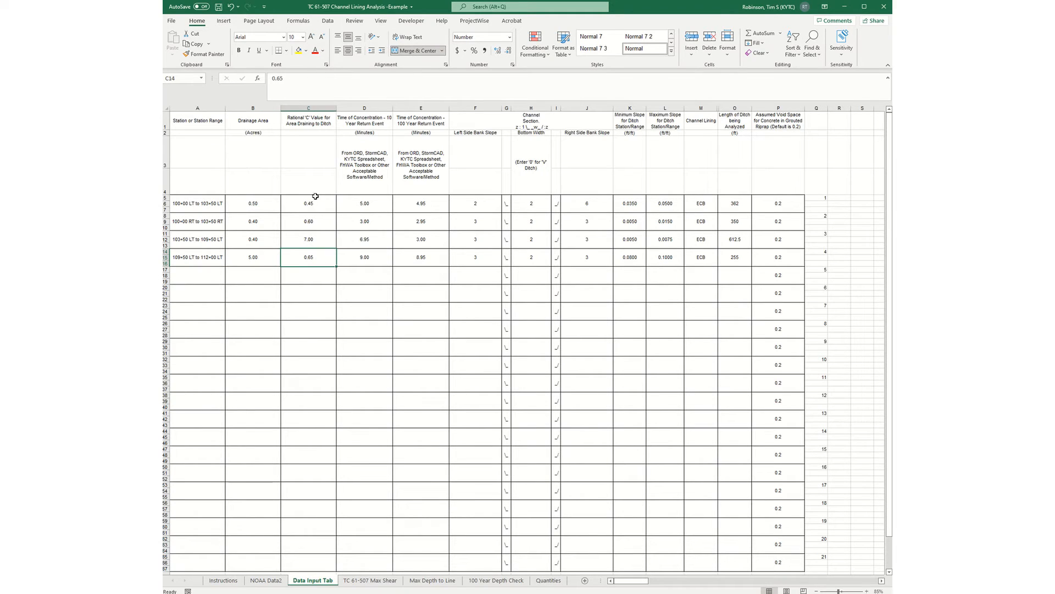
{"action": "left_click", "coordinate": [369, 260]}
{"action": "left_click", "coordinate": [437, 258]}
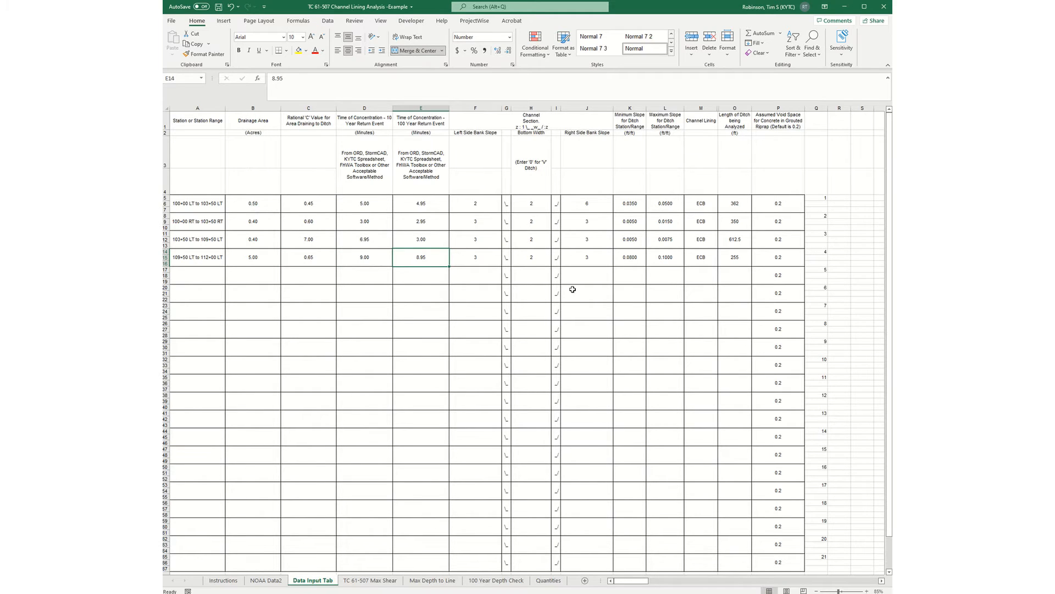
{"action": "left_click", "coordinate": [632, 260]}
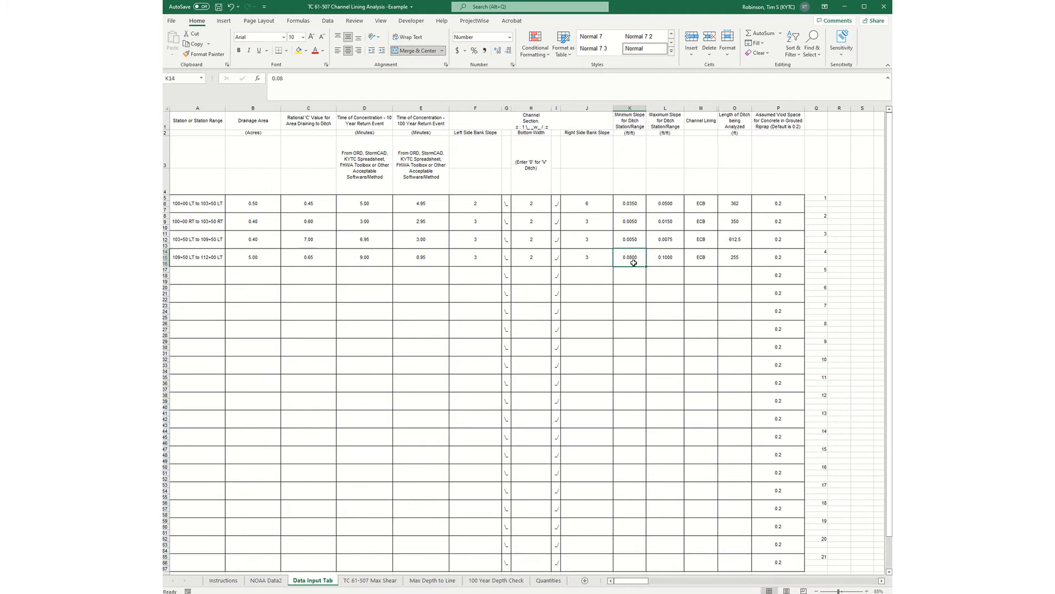
{"action": "left_click", "coordinate": [668, 259]}
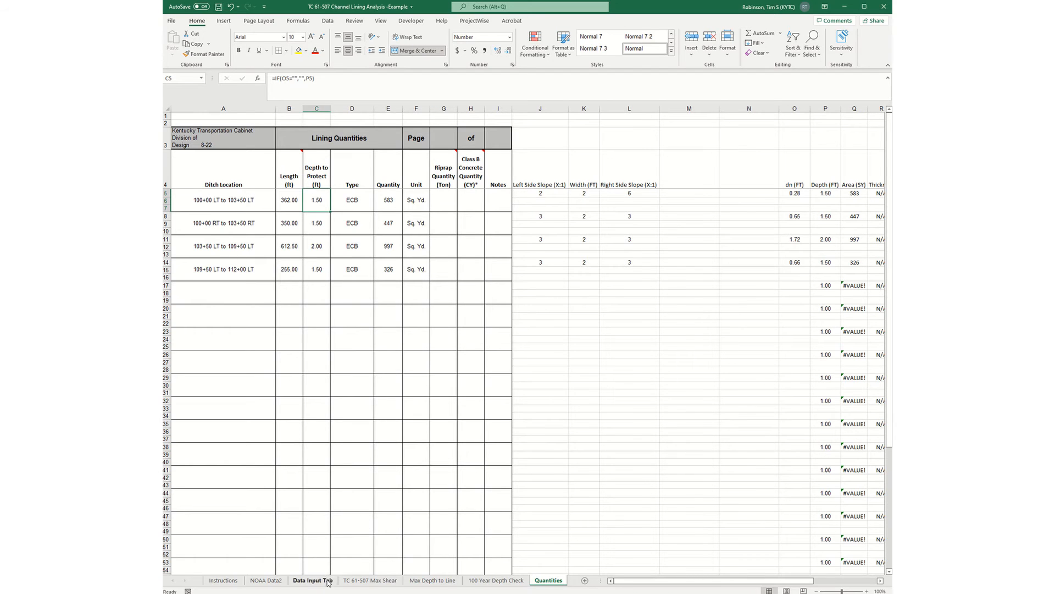
{"action": "left_click", "coordinate": [369, 581]}
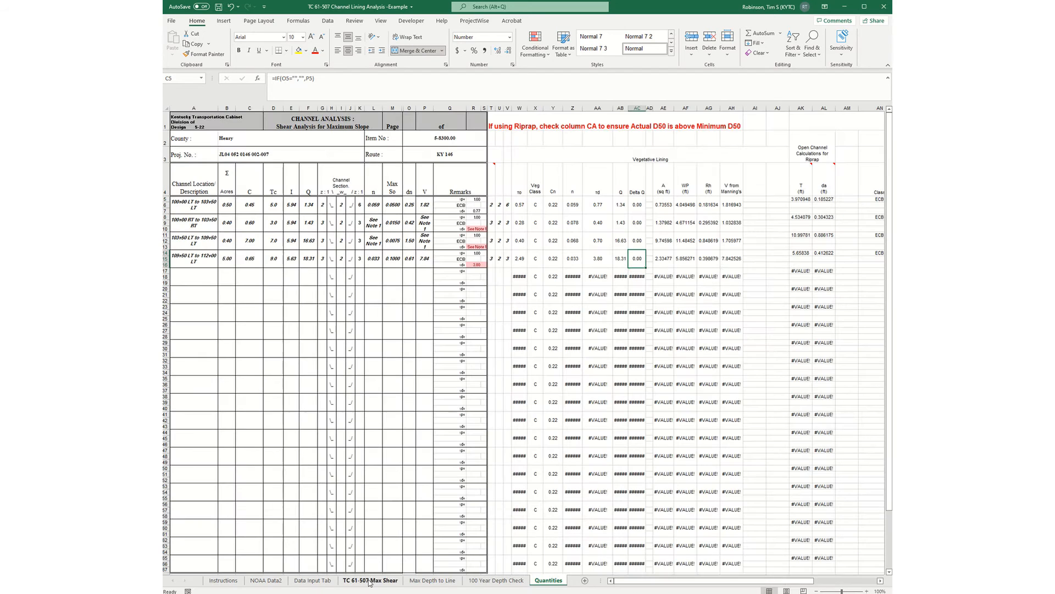
{"action": "left_click", "coordinate": [477, 263]}
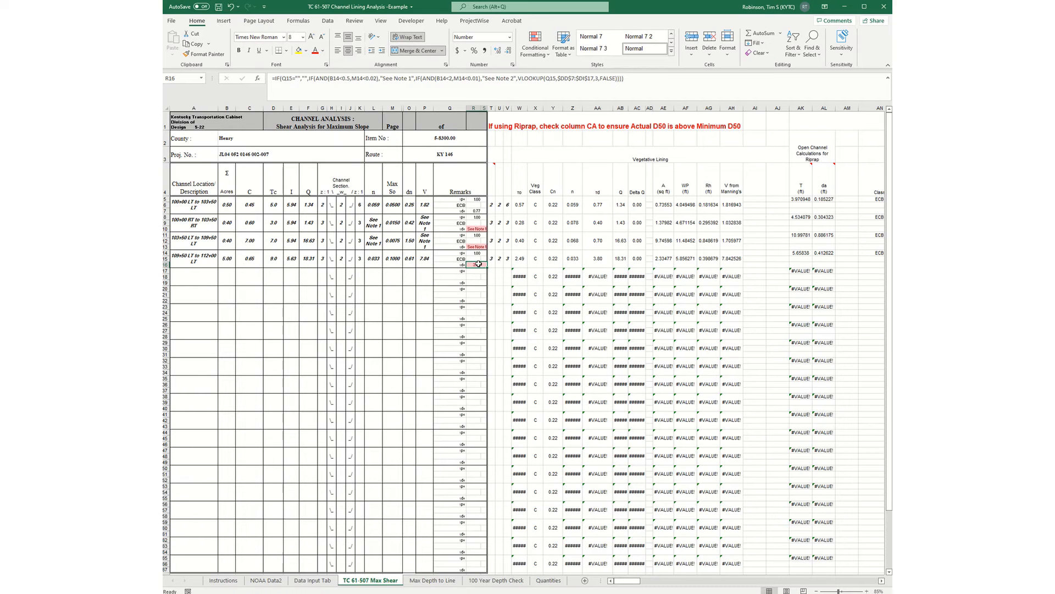
Step: Rerun the analysis macro with the fourth ditch's channel lining set to TRM TY 1 and check its calculated shear in the Max Shear sheet
{"action": "left_click", "coordinate": [316, 580]}
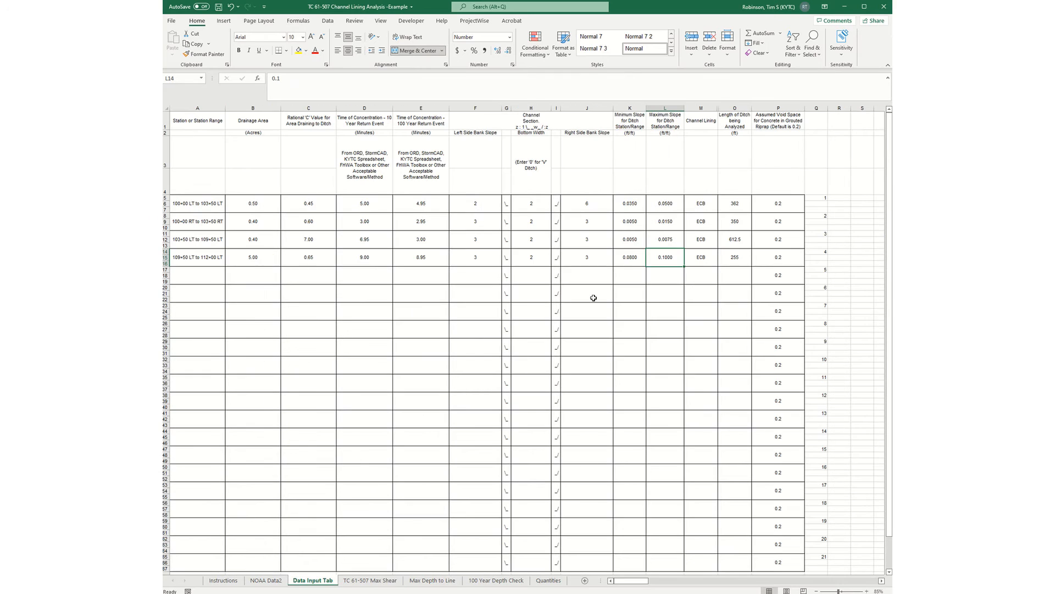
{"action": "left_click", "coordinate": [706, 257]}
{"action": "left_click", "coordinate": [723, 252]}
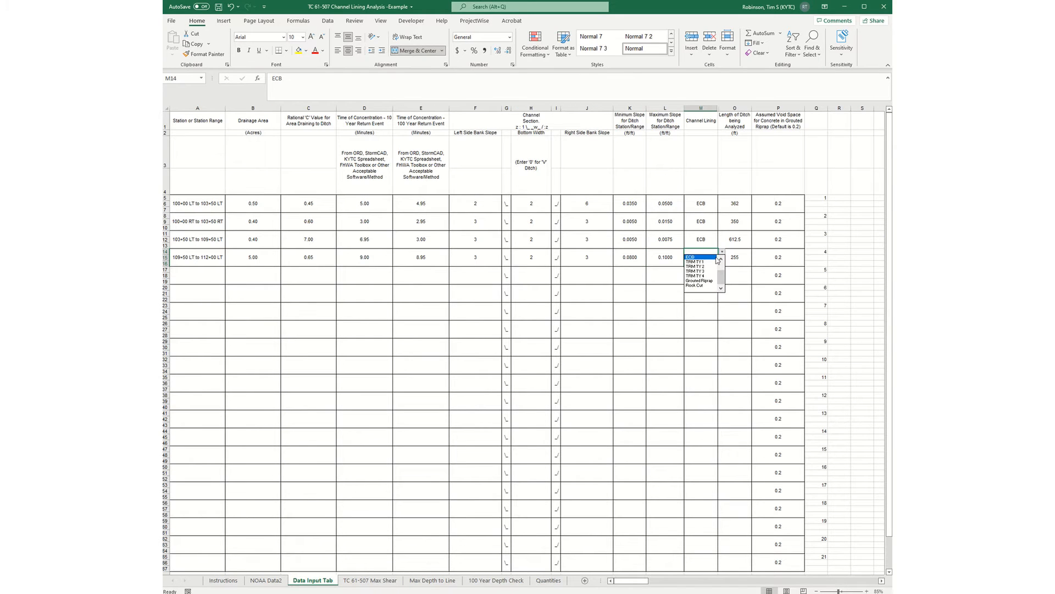
{"action": "left_click", "coordinate": [706, 271]}
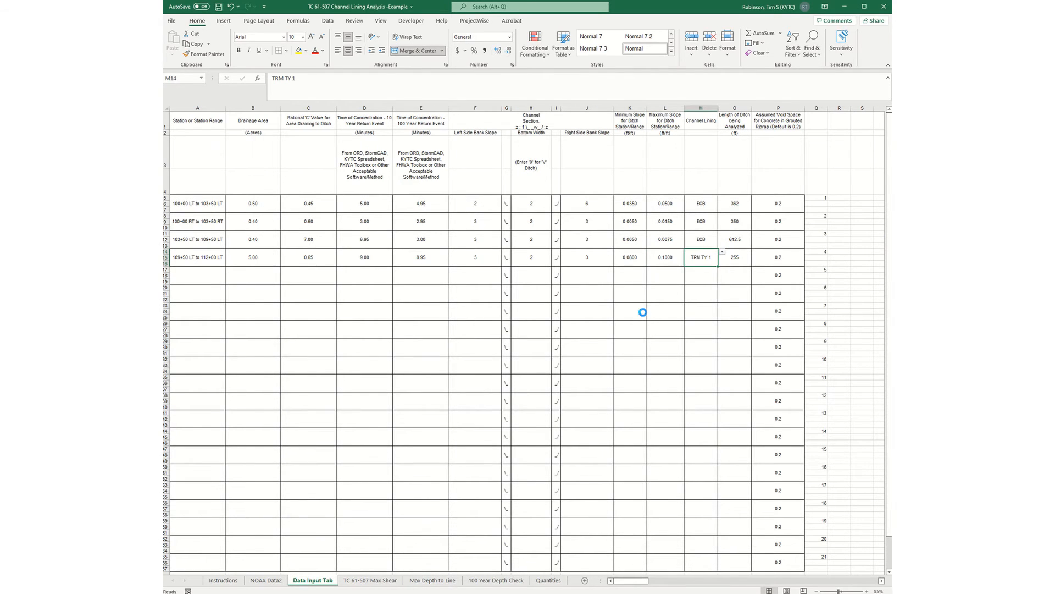
{"action": "key", "text": "ctrl+Page_Down"}
{"action": "key", "text": "ctrl+Page_Down"}
{"action": "key", "text": "ctrl+Page_Down"}
{"action": "key", "text": "ctrl+Page_Down"}
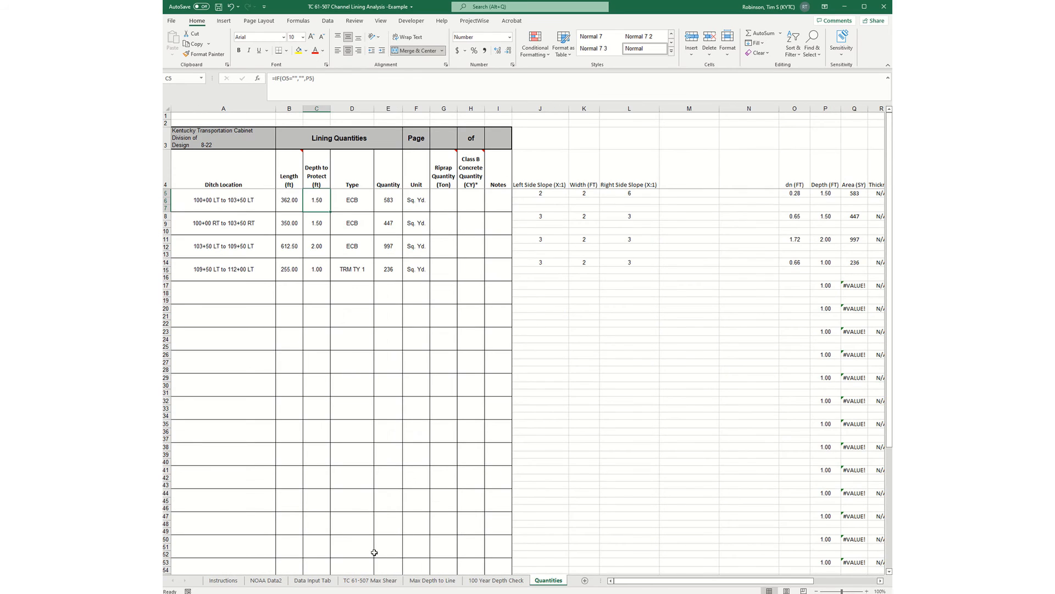
{"action": "left_click", "coordinate": [369, 581]}
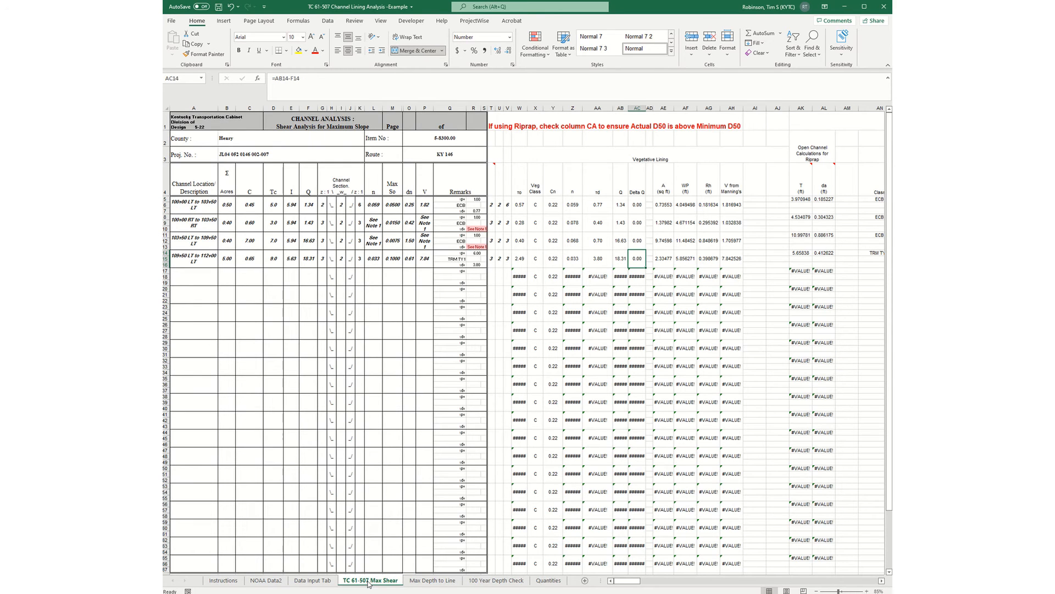
{"action": "left_click", "coordinate": [479, 264]}
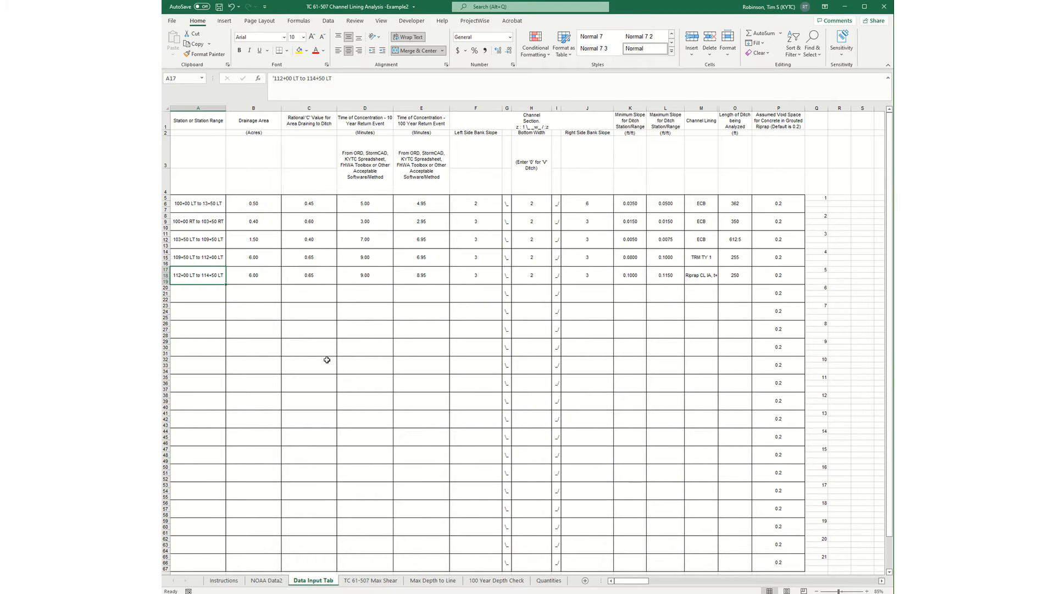
Step: Run the analysis macro for the fifth ditch with Riprap CL IA lining and review its calculated and permissible shear
{"action": "key", "text": "ctrl+Page_Down"}
{"action": "key", "text": "ctrl+Page_Down"}
{"action": "key", "text": "ctrl+Page_Down"}
{"action": "key", "text": "ctrl+Page_Down"}
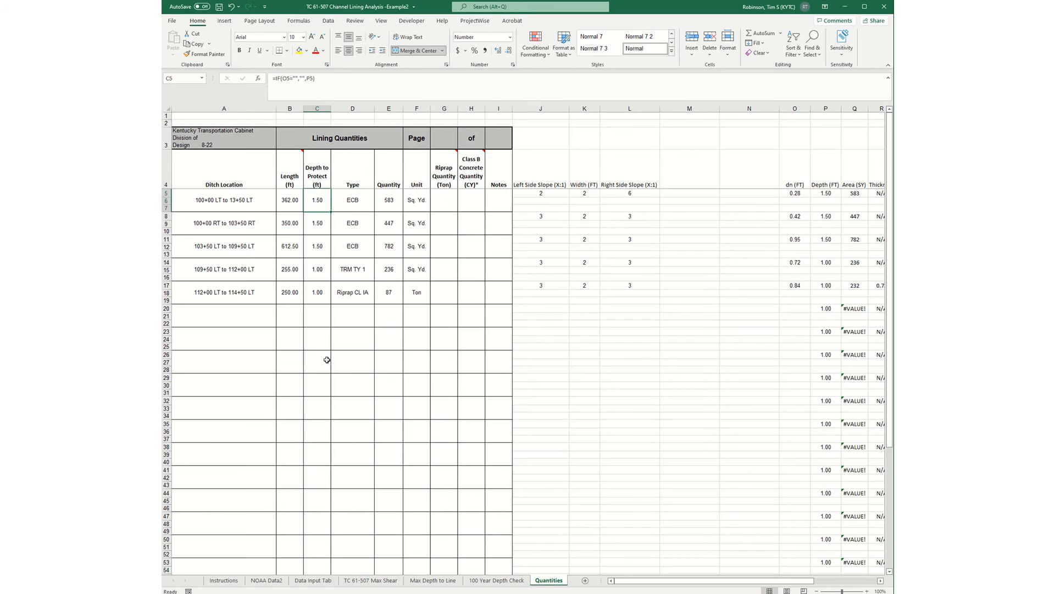
{"action": "left_click", "coordinate": [379, 580]}
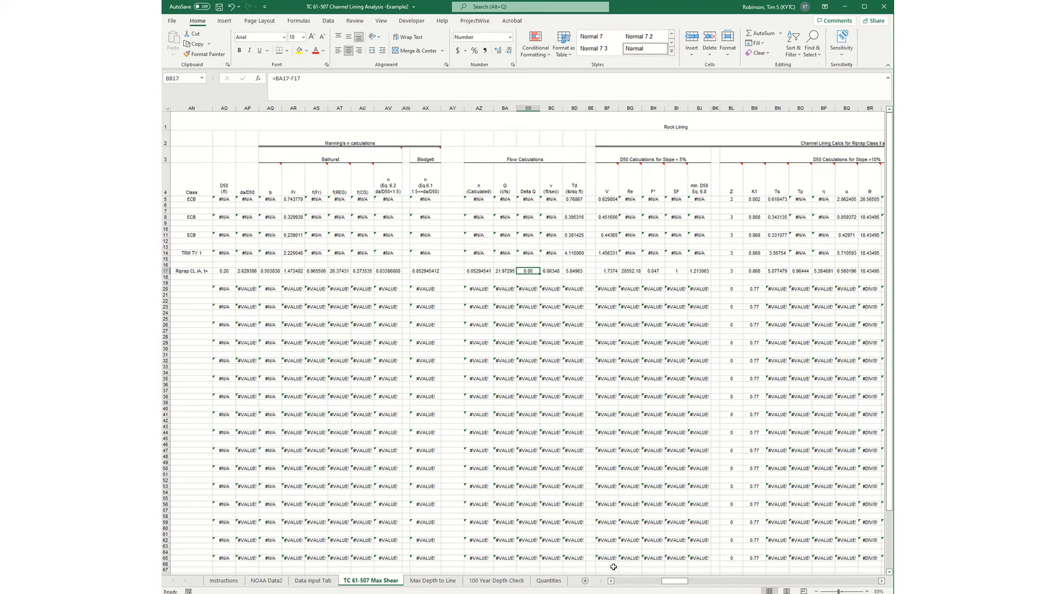
{"action": "left_click", "coordinate": [622, 582]}
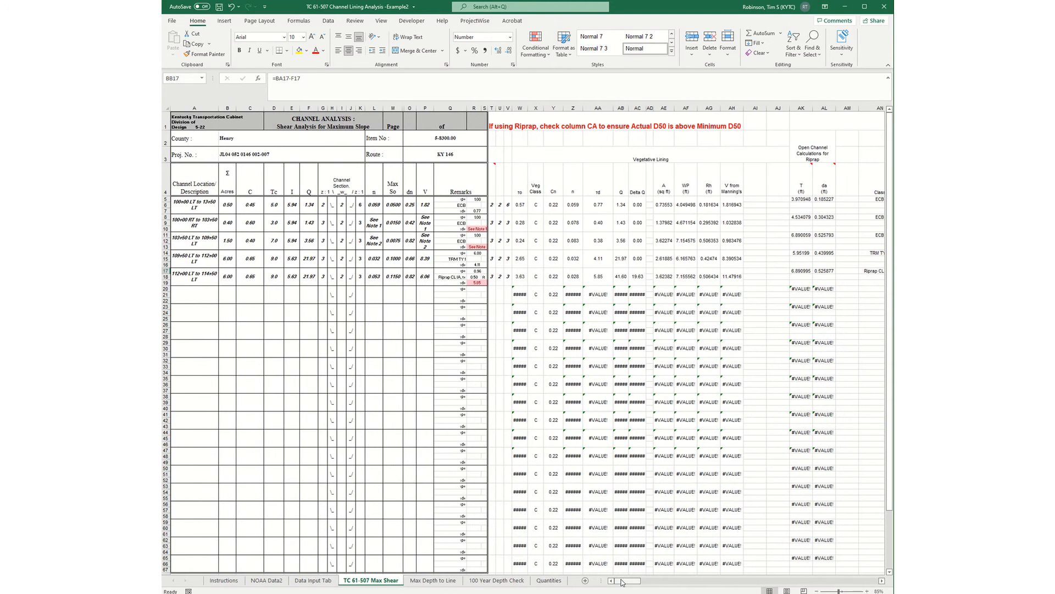
{"action": "left_click", "coordinate": [474, 283]}
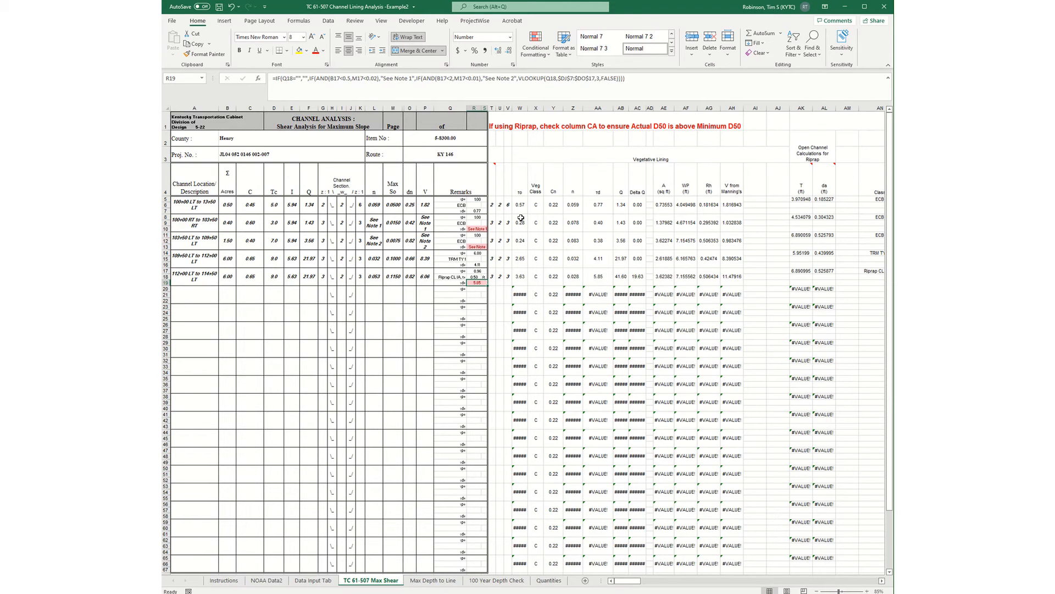
{"action": "left_click", "coordinate": [479, 271]}
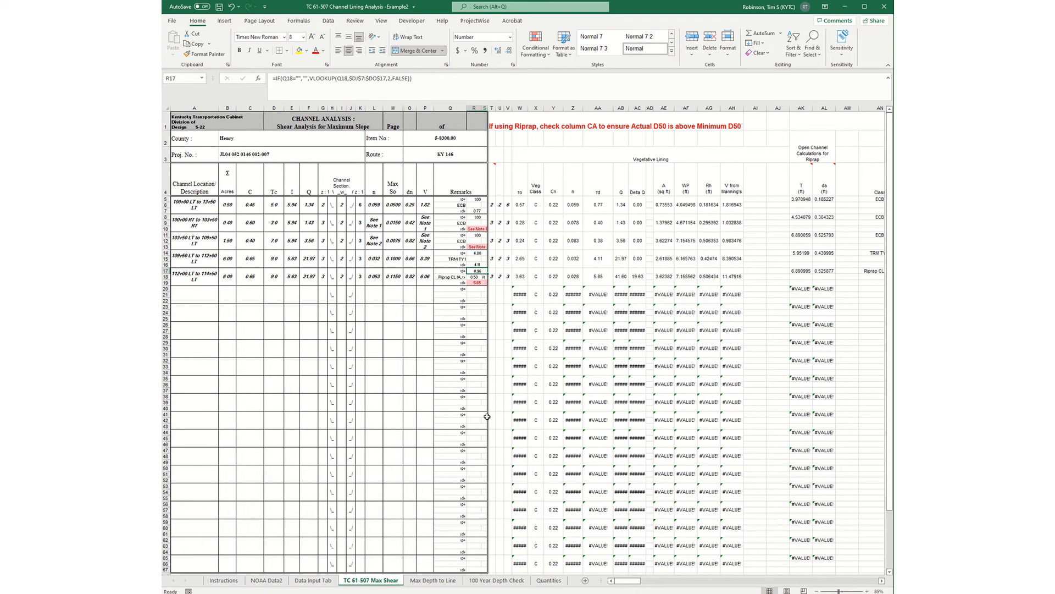
Step: Read the riprap lining guideline in the instructions and examine the fifth ditch's D50 check in the Max Shear sheet
{"action": "left_click", "coordinate": [224, 581]}
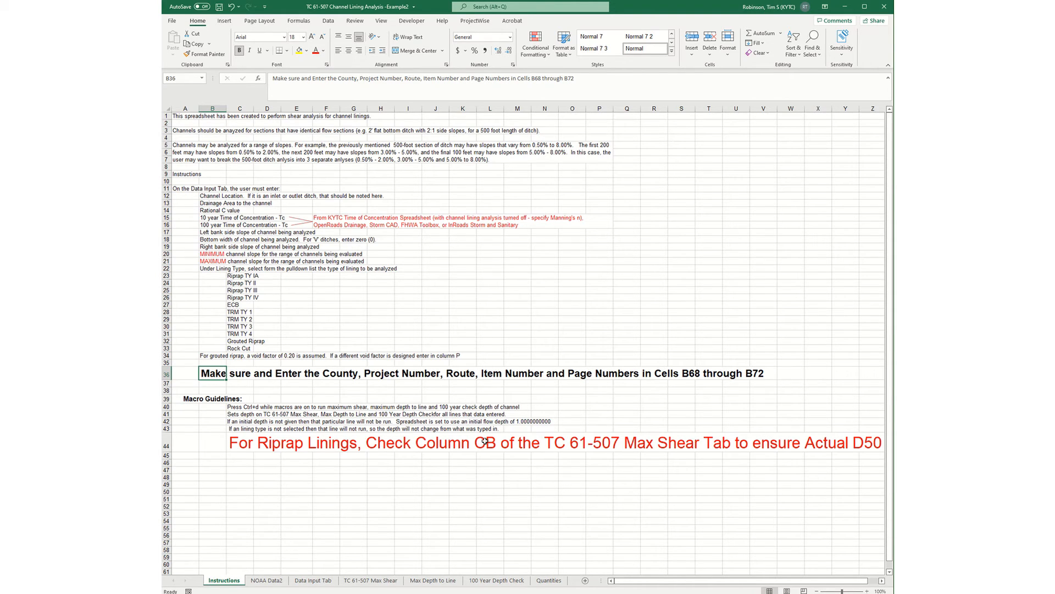
{"action": "left_click", "coordinate": [392, 581]}
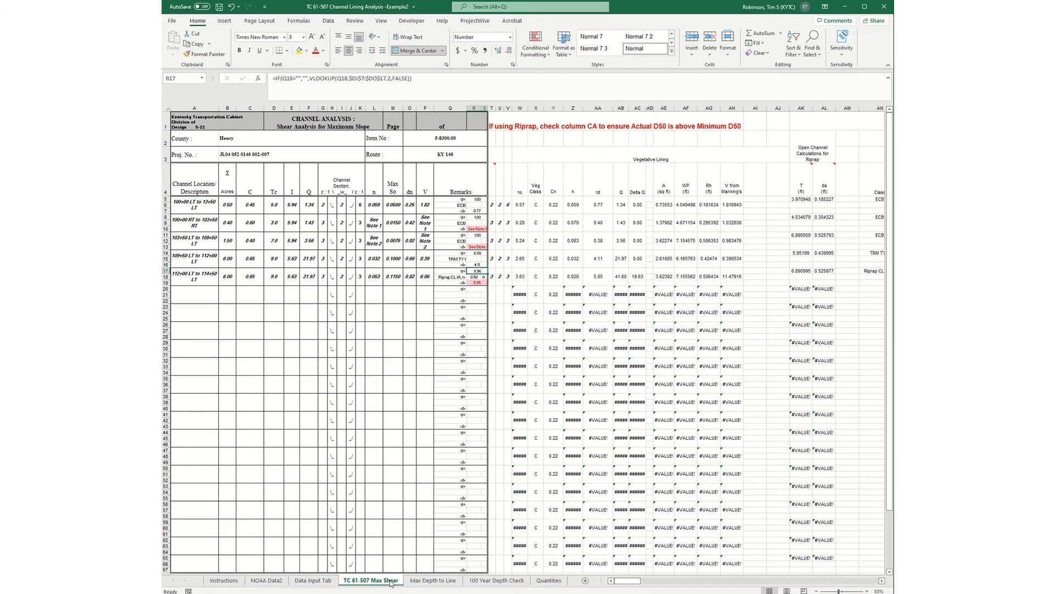
{"action": "scroll", "coordinate": [817, 584], "scroll_direction": "right", "scroll_amount": 15}
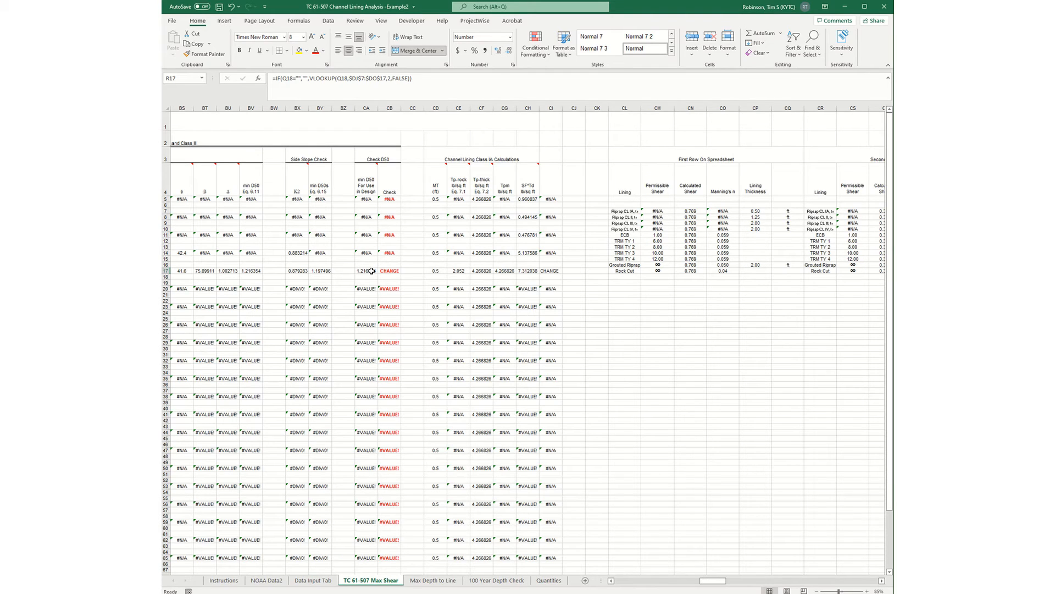
Step: Set the fifth ditch's channel lining to Riprap CL II and rerun the analysis macro
{"action": "left_click", "coordinate": [307, 581]}
{"action": "left_click", "coordinate": [695, 272]}
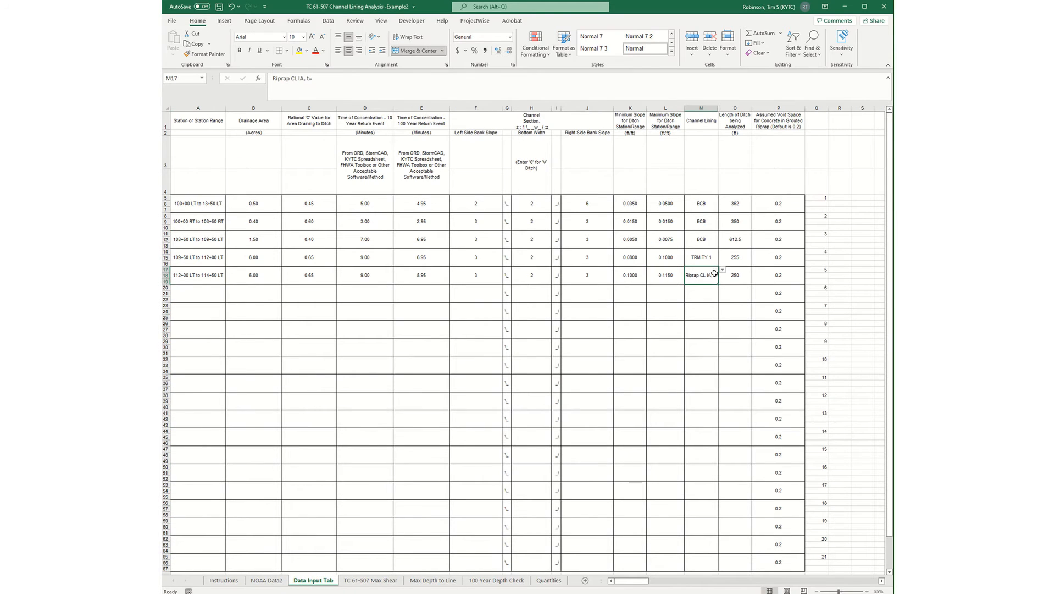
{"action": "left_click", "coordinate": [723, 269]}
{"action": "left_click", "coordinate": [704, 279]}
{"action": "key", "text": "ctrl+Page_Down"}
{"action": "key", "text": "ctrl+Page_Down"}
{"action": "key", "text": "ctrl+Page_Down"}
{"action": "key", "text": "ctrl+Page_Down"}
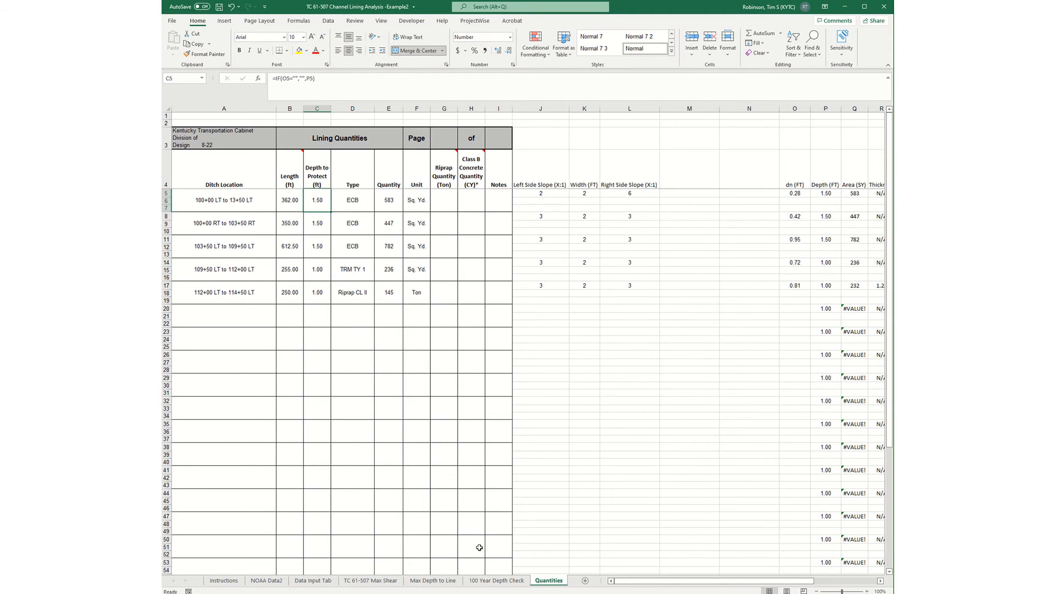
Step: Review the fifth ditch's Riprap CL II results in the Max Shear and depth sheets, including the minimum D50 check
{"action": "left_click", "coordinate": [392, 581]}
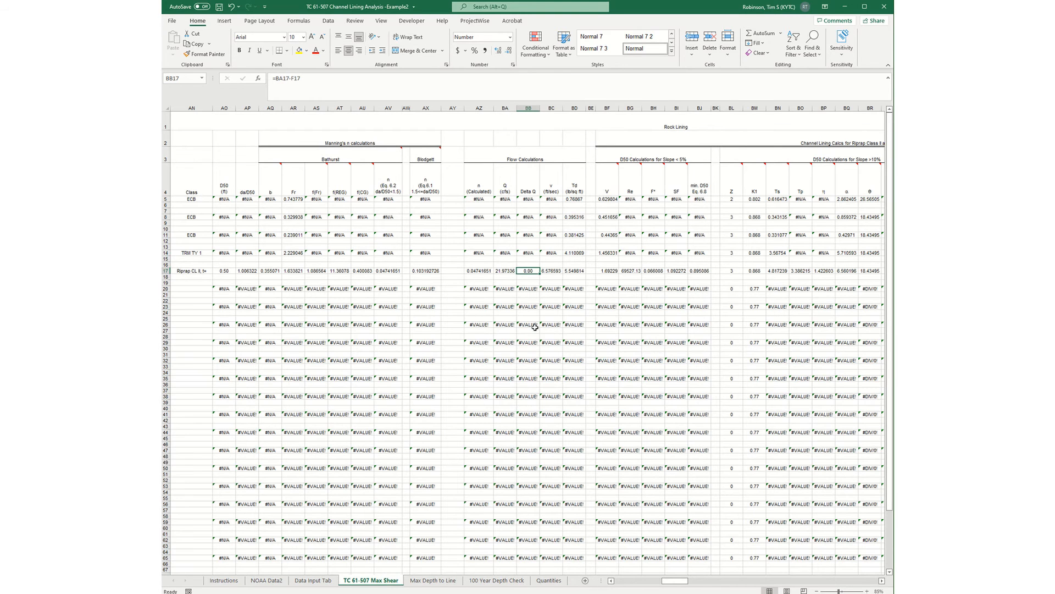
{"action": "left_click", "coordinate": [430, 581]}
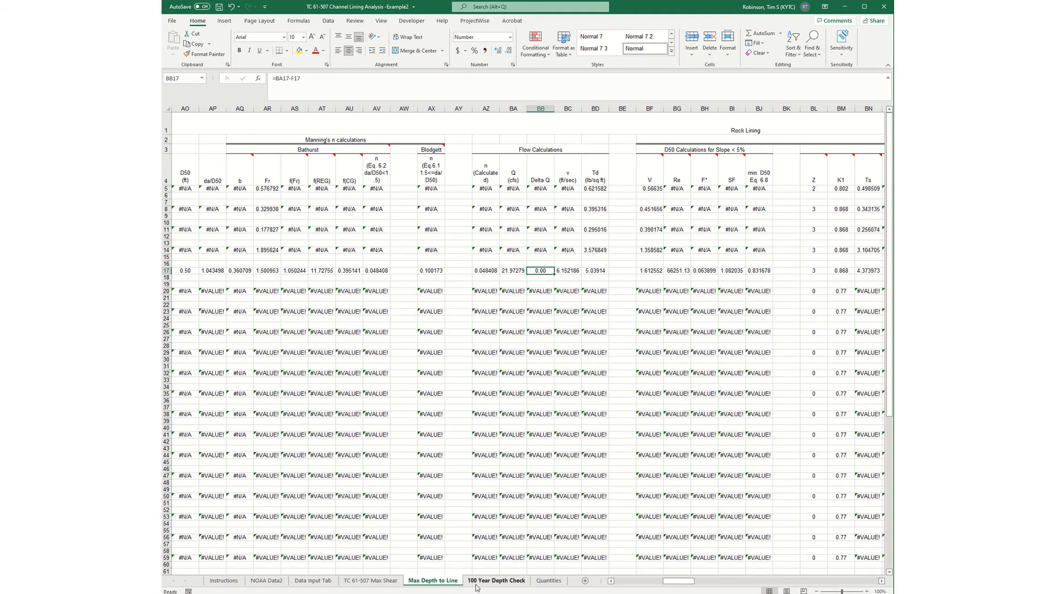
{"action": "left_click", "coordinate": [474, 583]}
{"action": "left_click", "coordinate": [361, 579]}
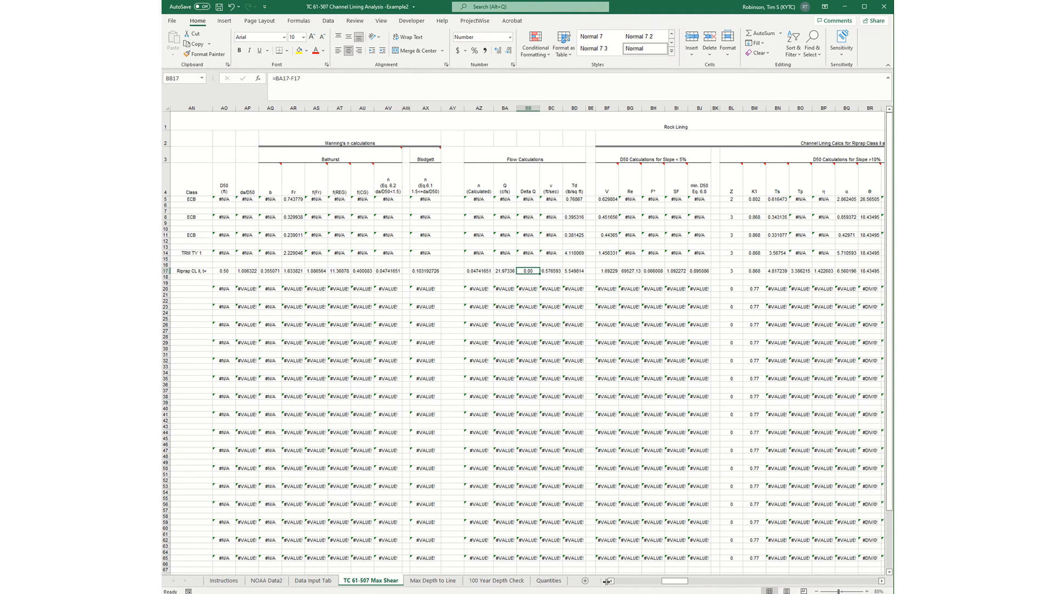
{"action": "left_click", "coordinate": [622, 584]}
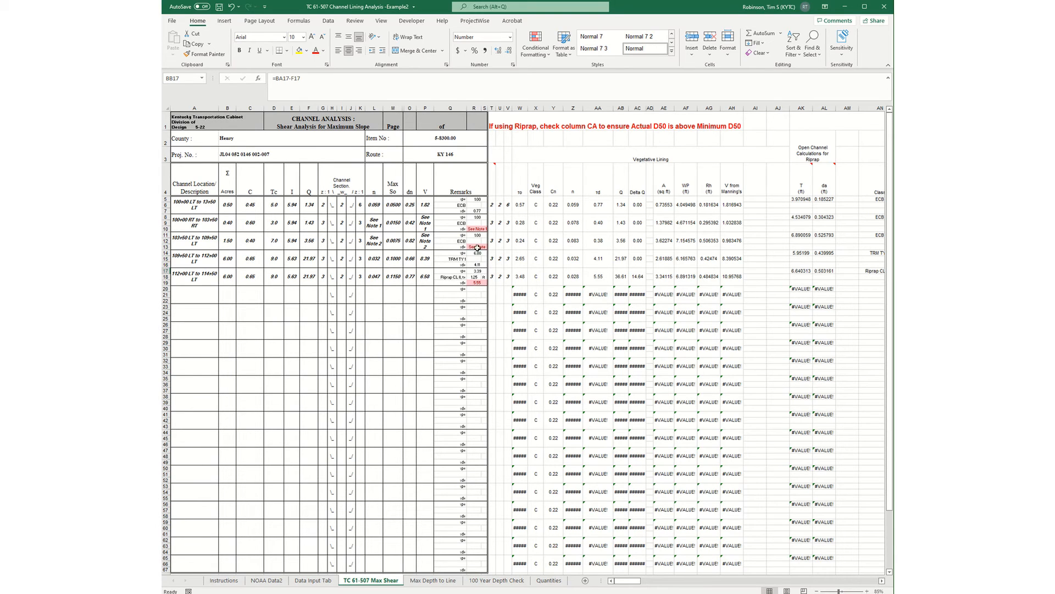
{"action": "left_click", "coordinate": [720, 583]}
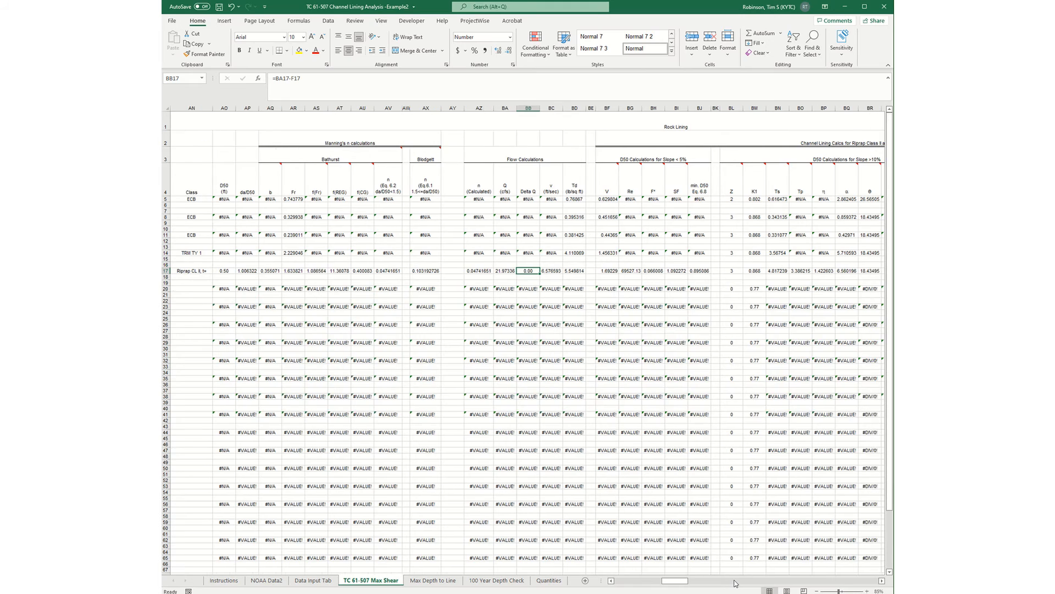
{"action": "left_click", "coordinate": [735, 583]}
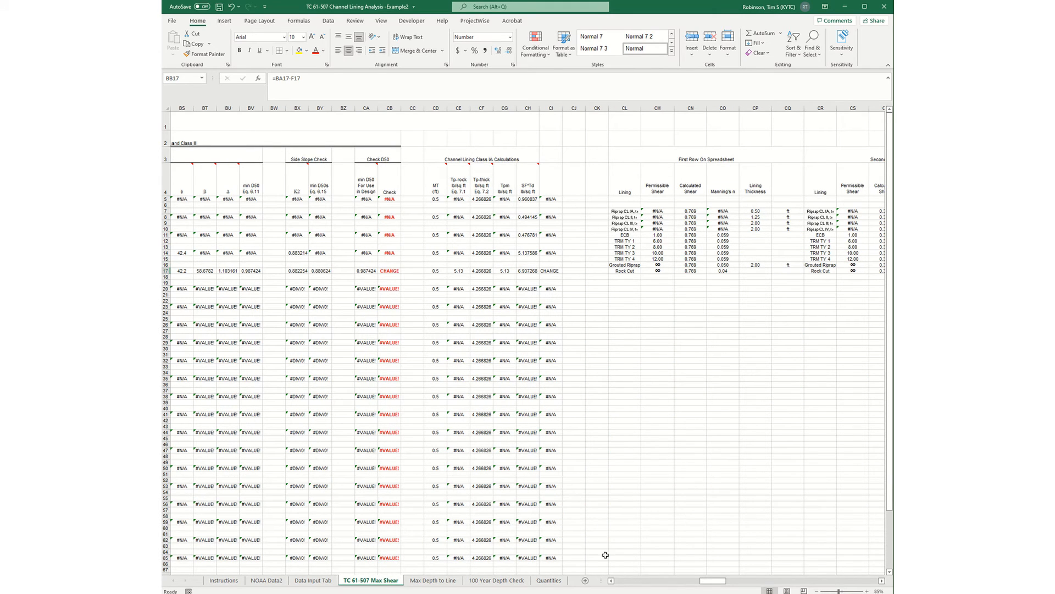
{"action": "left_click", "coordinate": [620, 583]}
{"action": "left_click", "coordinate": [620, 583]}
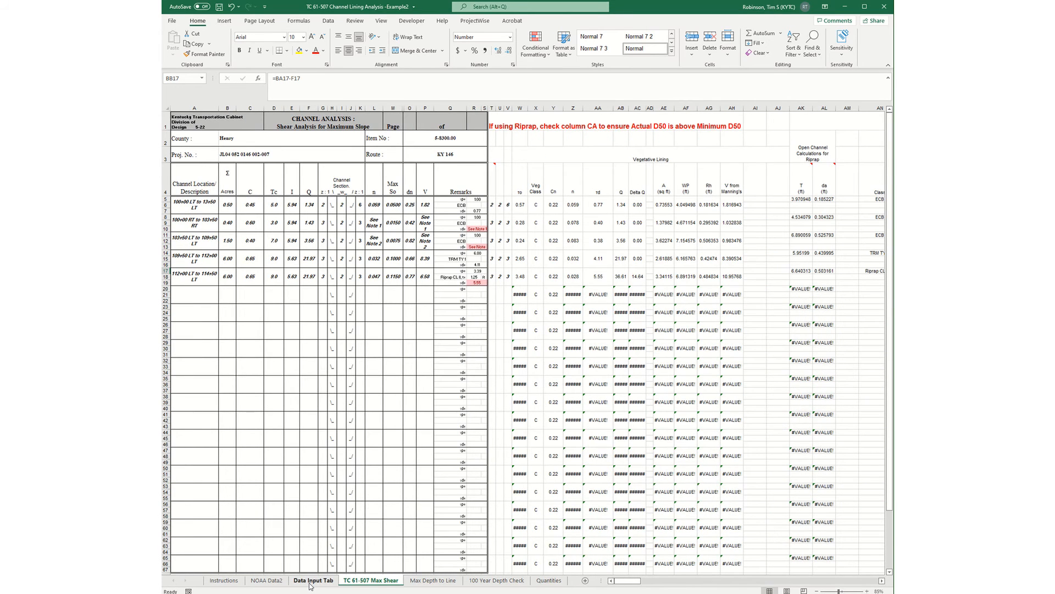
Step: Set the fifth ditch's channel lining to Riprap CL III and rerun the analysis macro
{"action": "left_click", "coordinate": [309, 581]}
{"action": "left_click", "coordinate": [722, 271]}
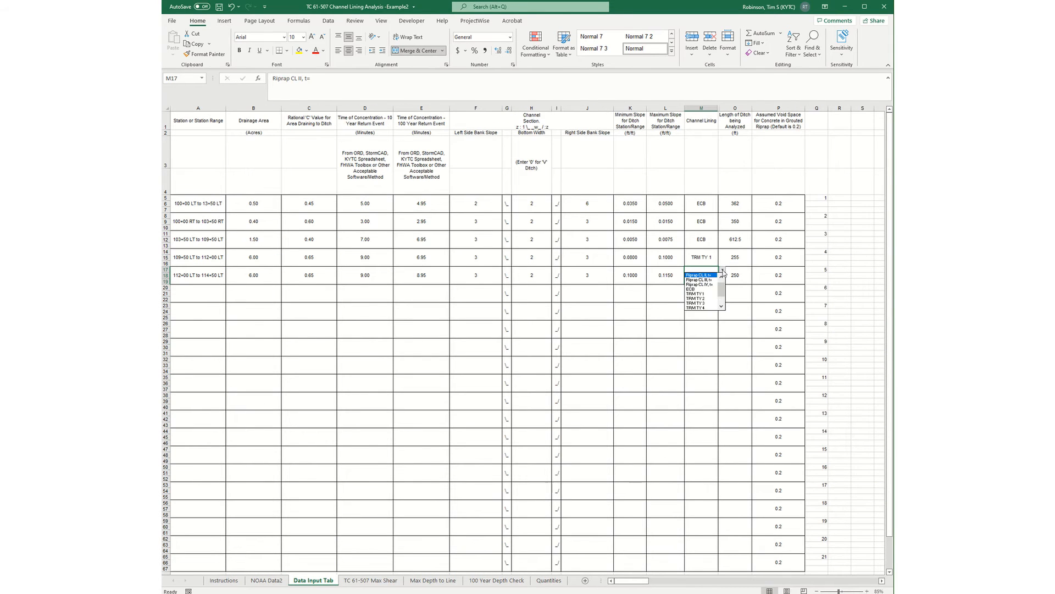
{"action": "left_click", "coordinate": [703, 279]}
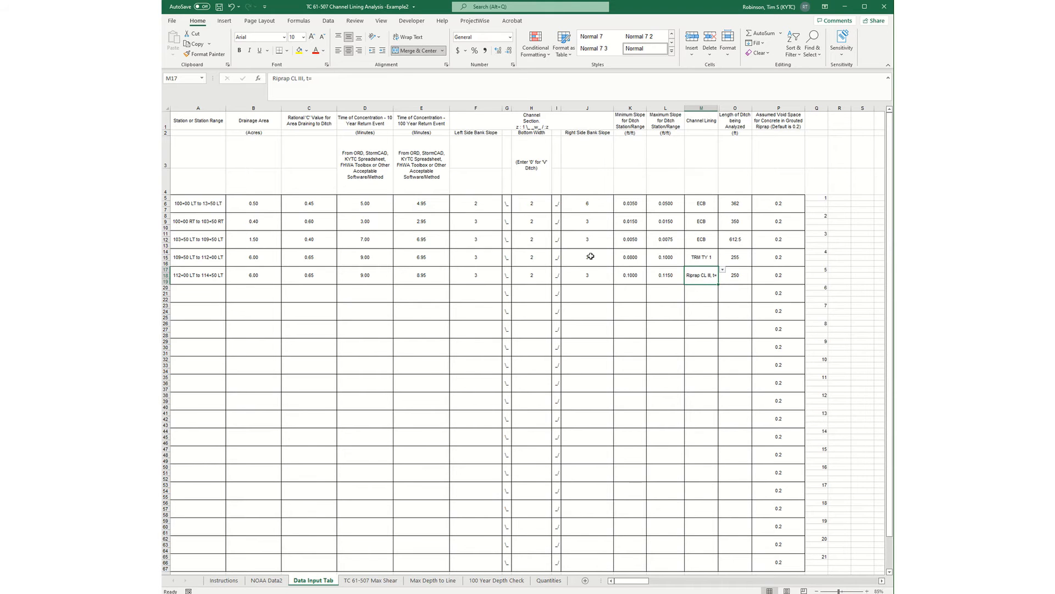
{"action": "key", "text": "ctrl+Page_Down"}
{"action": "key", "text": "ctrl+Page_Down"}
{"action": "key", "text": "ctrl+Page_Down"}
{"action": "key", "text": "ctrl+Page_Down"}
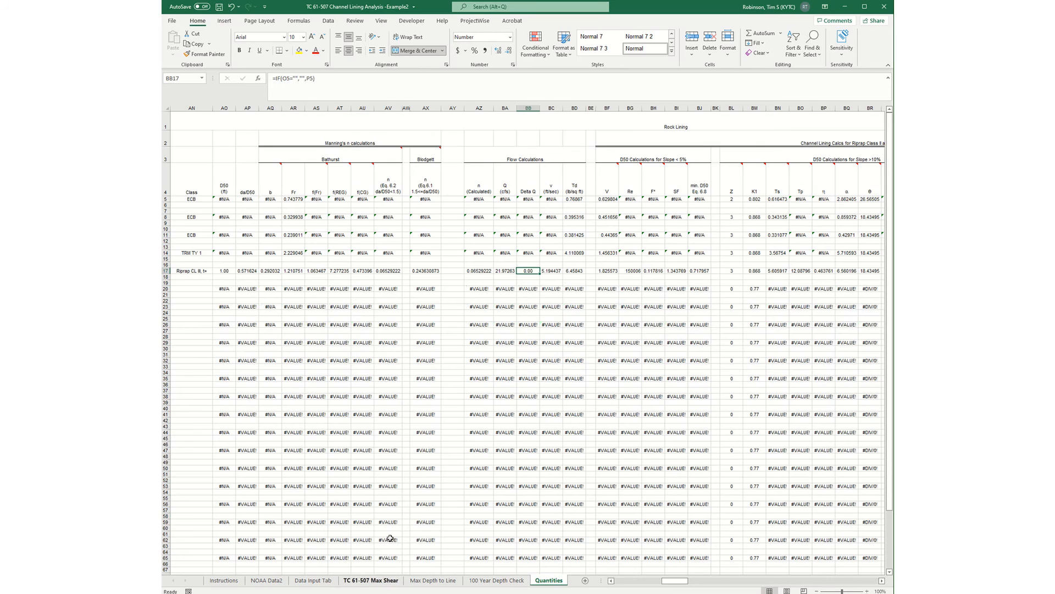
Step: Review the fifth ditch's Riprap CL III results in the Max Shear sheet, including the minimum D50 check
{"action": "left_click", "coordinate": [371, 580]}
{"action": "left_click", "coordinate": [618, 582]}
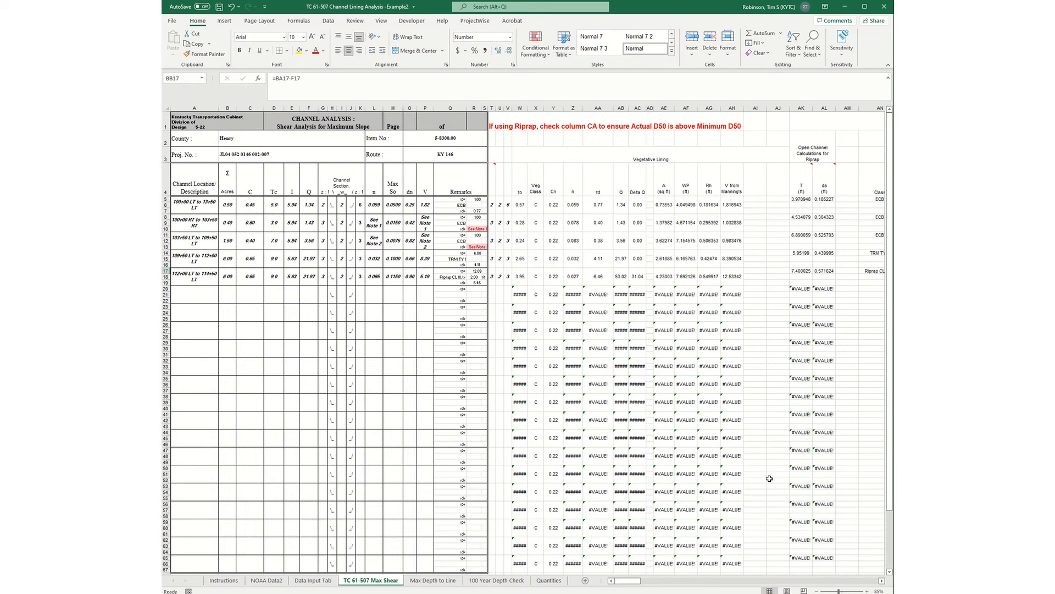
{"action": "left_click", "coordinate": [800, 582]}
{"action": "left_click", "coordinate": [801, 581]}
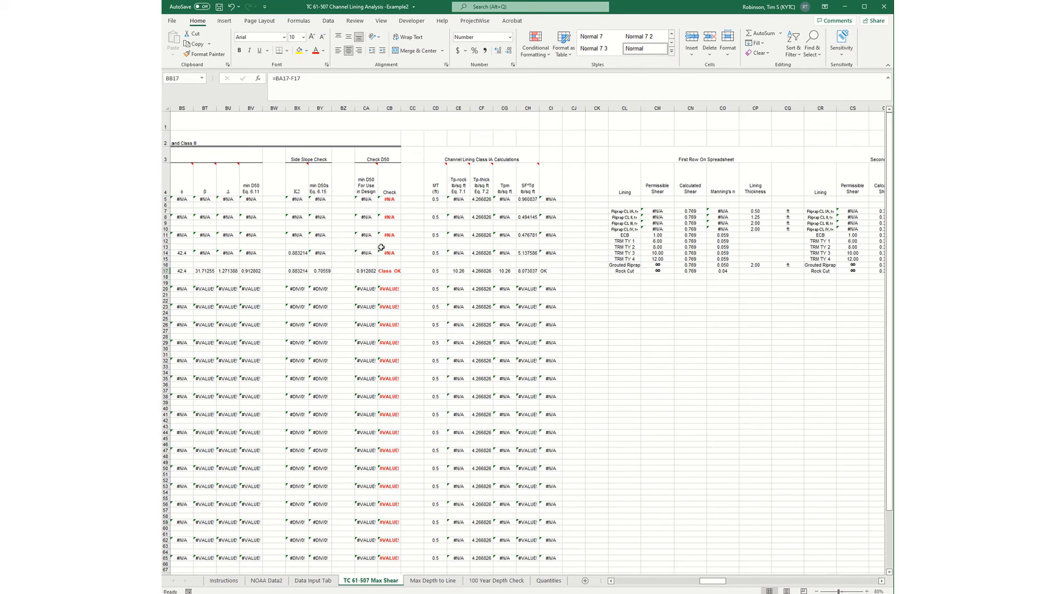
{"action": "left_click", "coordinate": [619, 582]}
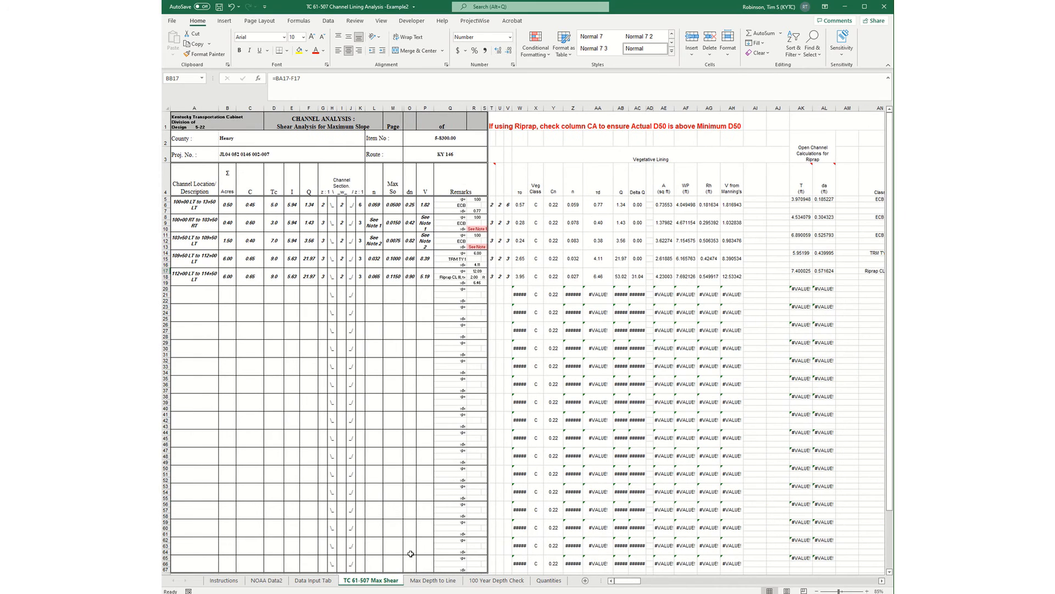
Step: Set the fifth ditch's channel lining to Riprap CL IV and rerun the analysis macro
{"action": "left_click", "coordinate": [312, 580]}
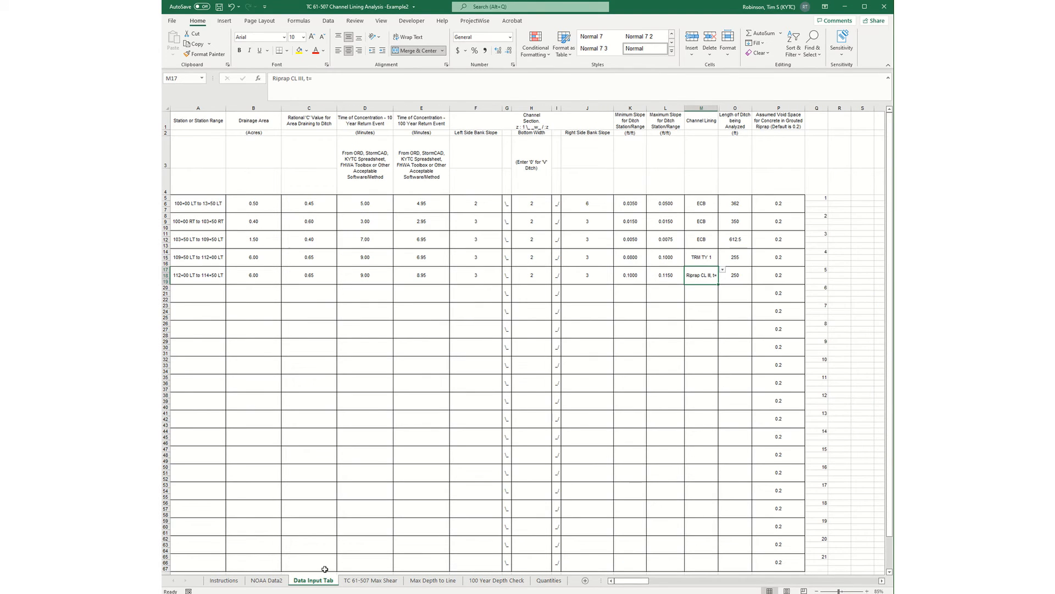
{"action": "left_click", "coordinate": [724, 272]}
{"action": "left_click", "coordinate": [707, 272]}
{"action": "left_click", "coordinate": [723, 269]}
{"action": "left_click", "coordinate": [708, 279]}
{"action": "key", "text": "ctrl+q"}
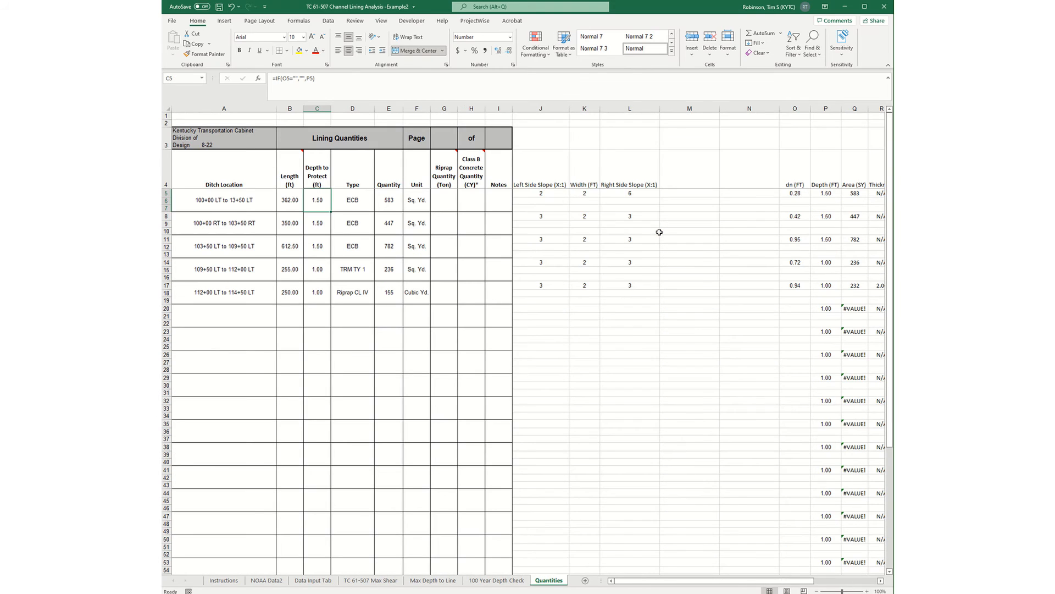
Step: Review the fifth ditch's Riprap CL IV results in the Max Shear, Max Depth to Line, 100 Year Depth Check and Quantities sheets
{"action": "left_click", "coordinate": [378, 580]}
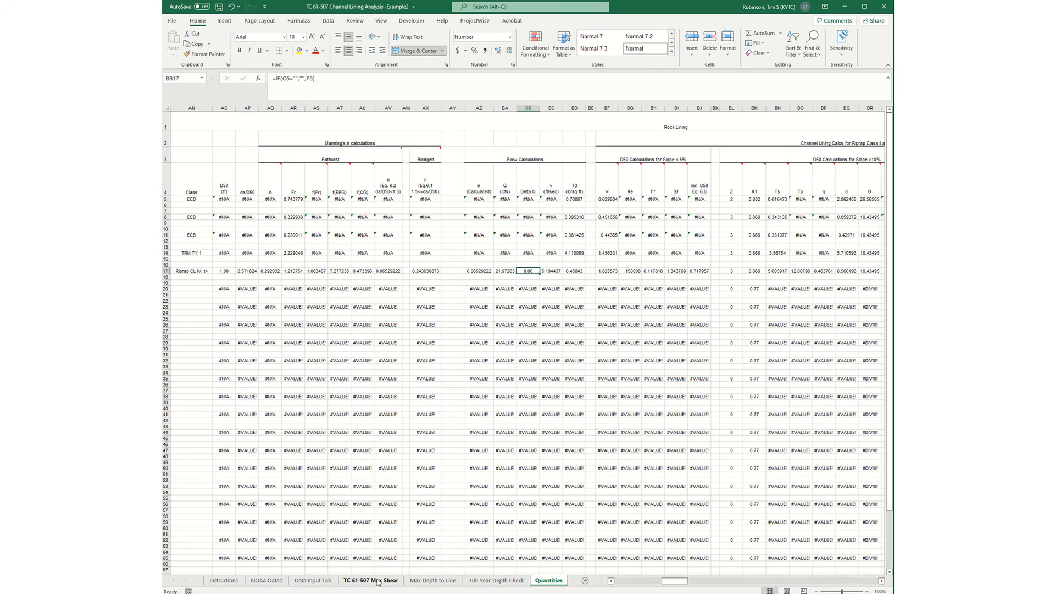
{"action": "left_click", "coordinate": [622, 582]}
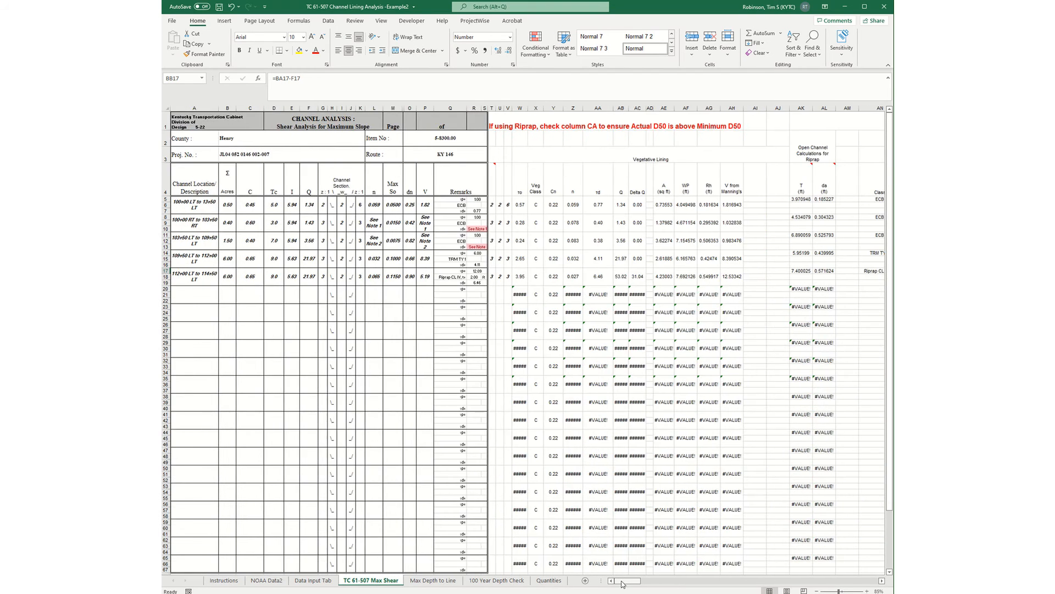
{"action": "left_click_drag", "start_coordinate": [622, 582], "coordinate": [718, 583]}
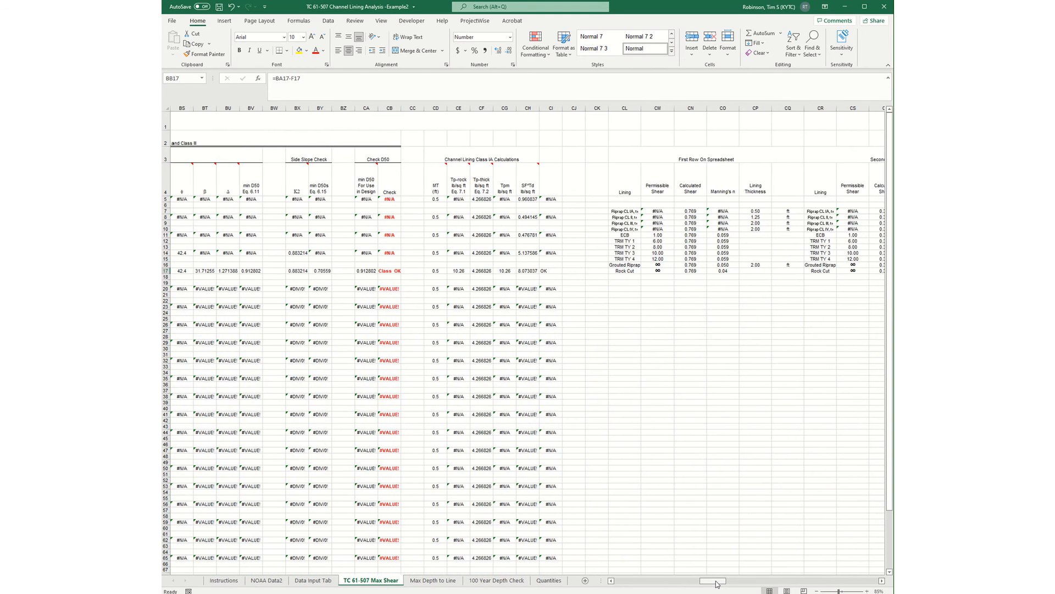
{"action": "left_click", "coordinate": [617, 581]}
{"action": "left_click", "coordinate": [617, 581]}
{"action": "left_click", "coordinate": [451, 581]}
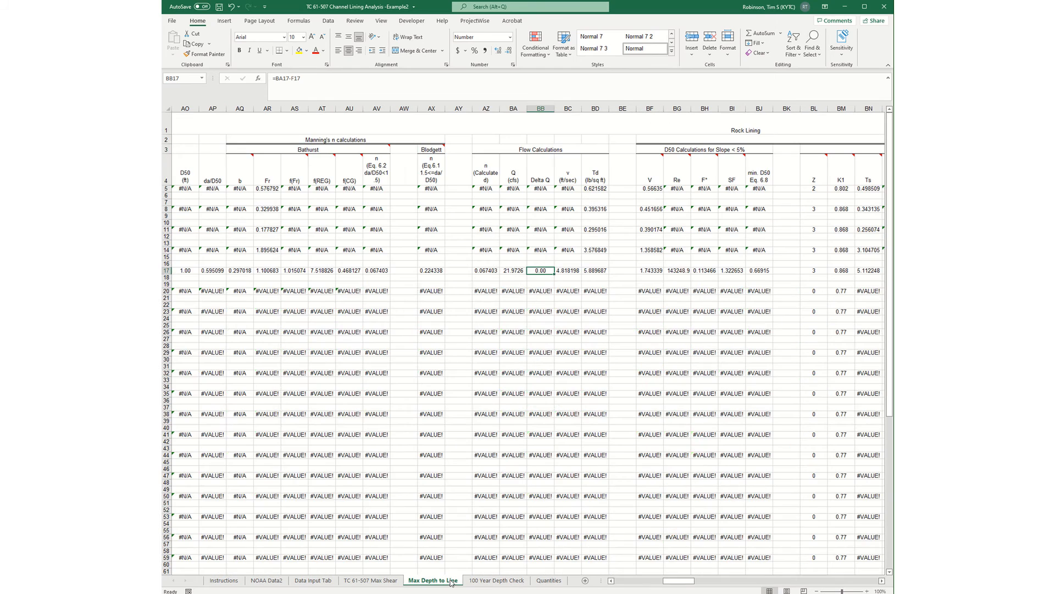
{"action": "left_click", "coordinate": [618, 582]}
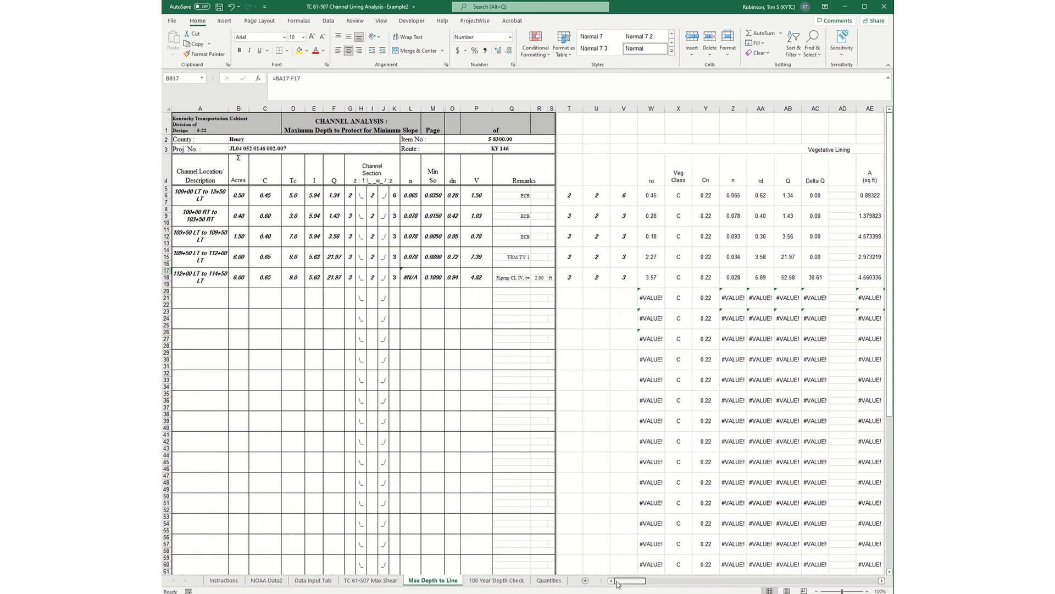
{"action": "left_click", "coordinate": [490, 581]}
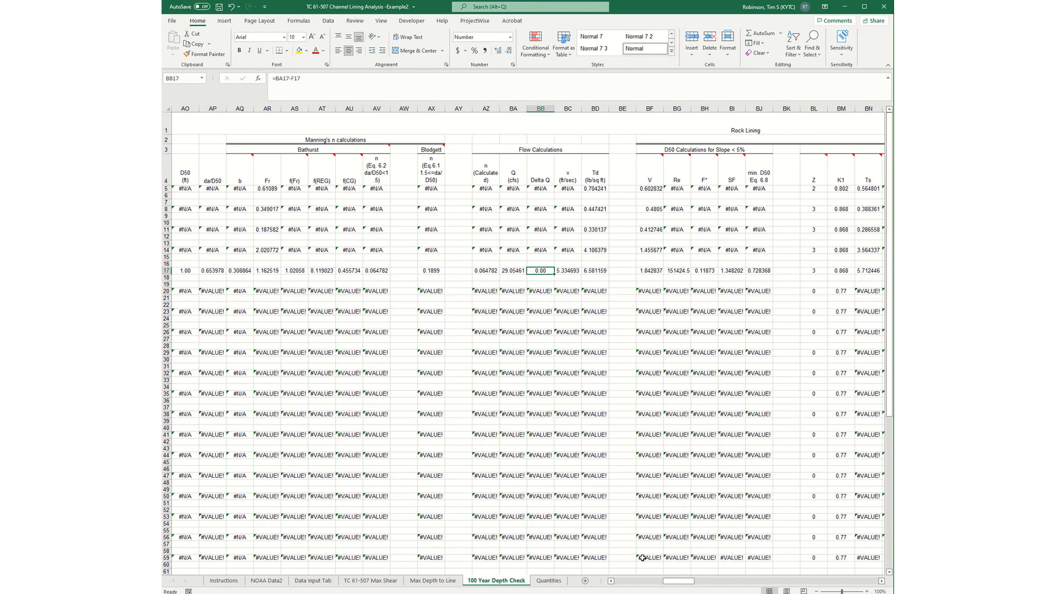
{"action": "left_click", "coordinate": [622, 582]}
{"action": "left_click", "coordinate": [550, 581]}
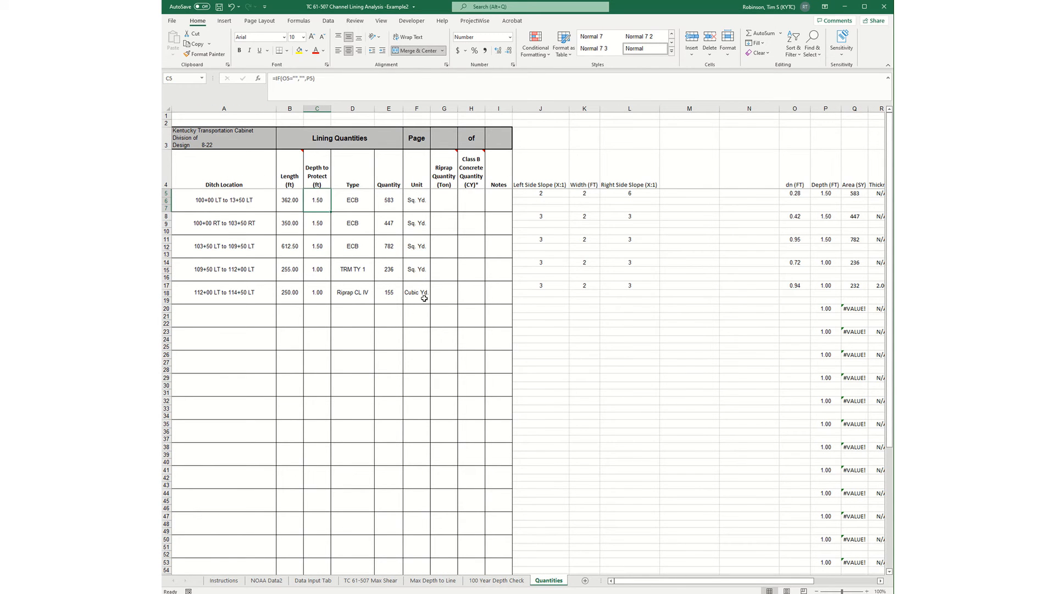
Step: Set the fifth ditch's channel lining back to Riprap CL III, rerun the analysis macro and check its lining quantity
{"action": "left_click", "coordinate": [319, 581]}
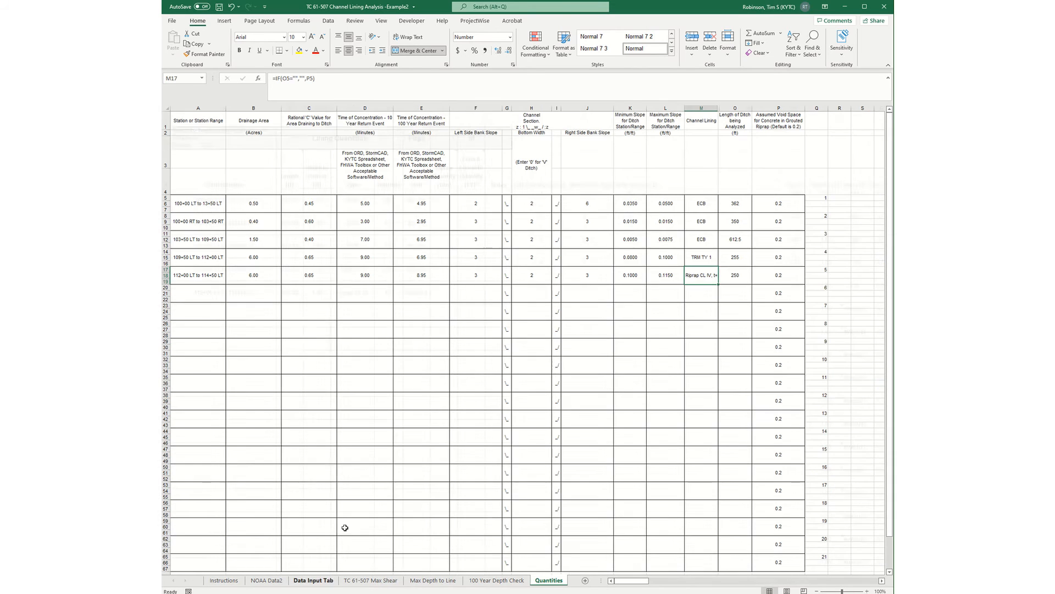
{"action": "left_click", "coordinate": [723, 271]}
{"action": "left_click", "coordinate": [713, 277]}
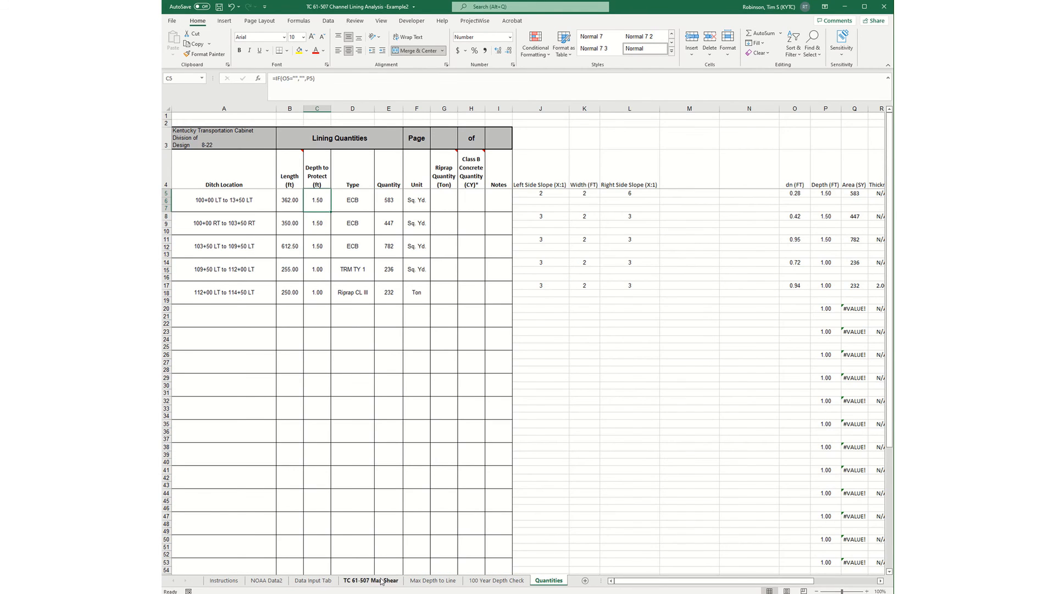
{"action": "left_click", "coordinate": [381, 581]}
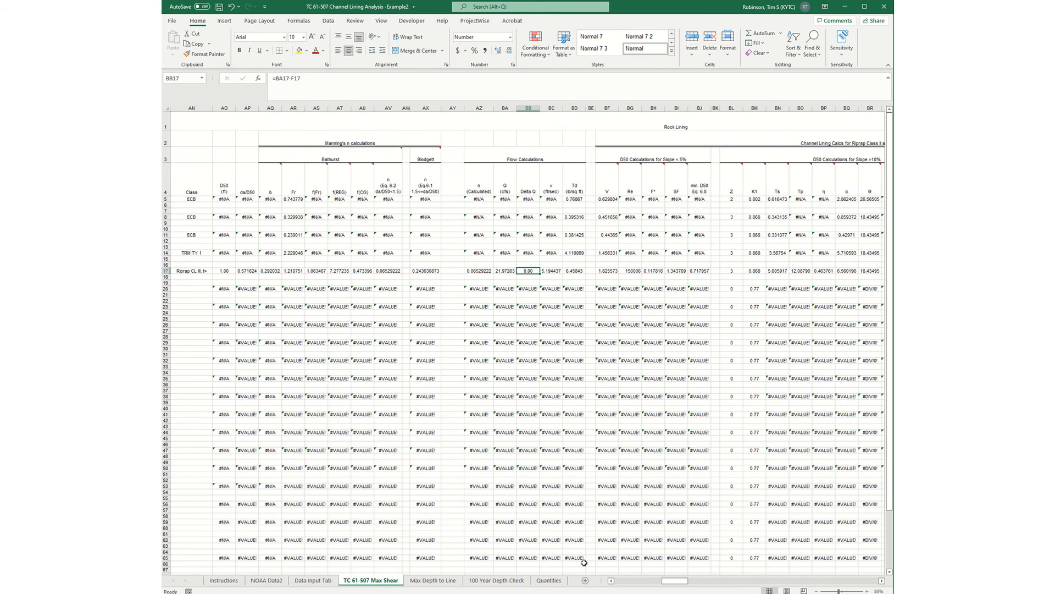
{"action": "left_click", "coordinate": [540, 583]}
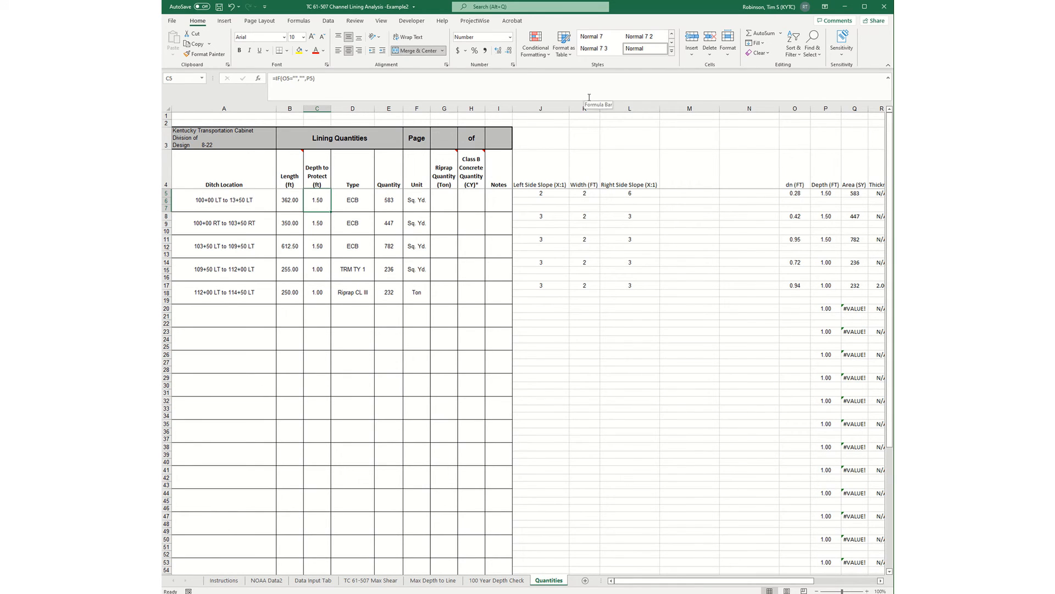
{"action": "key", "text": "alt+q"}
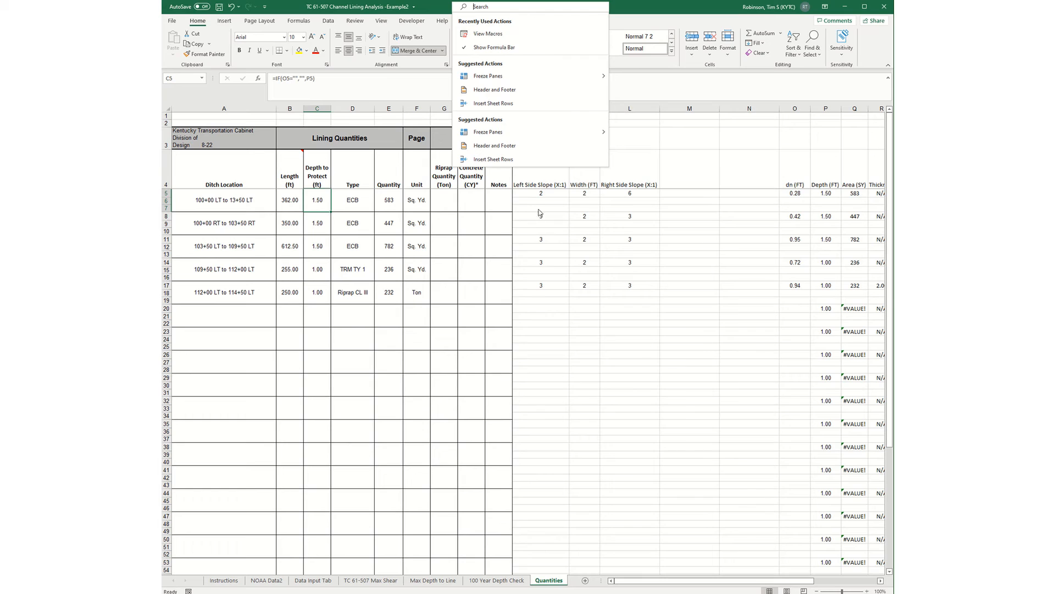
{"action": "key", "text": "Escape"}
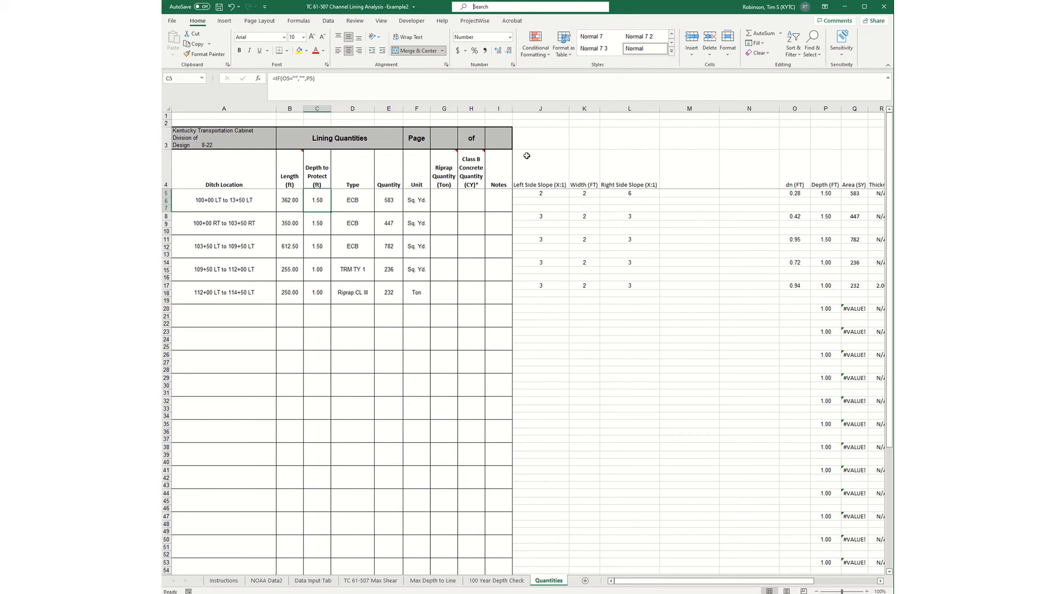
{"action": "key", "text": "alt+q"}
{"action": "key", "text": "Escape"}
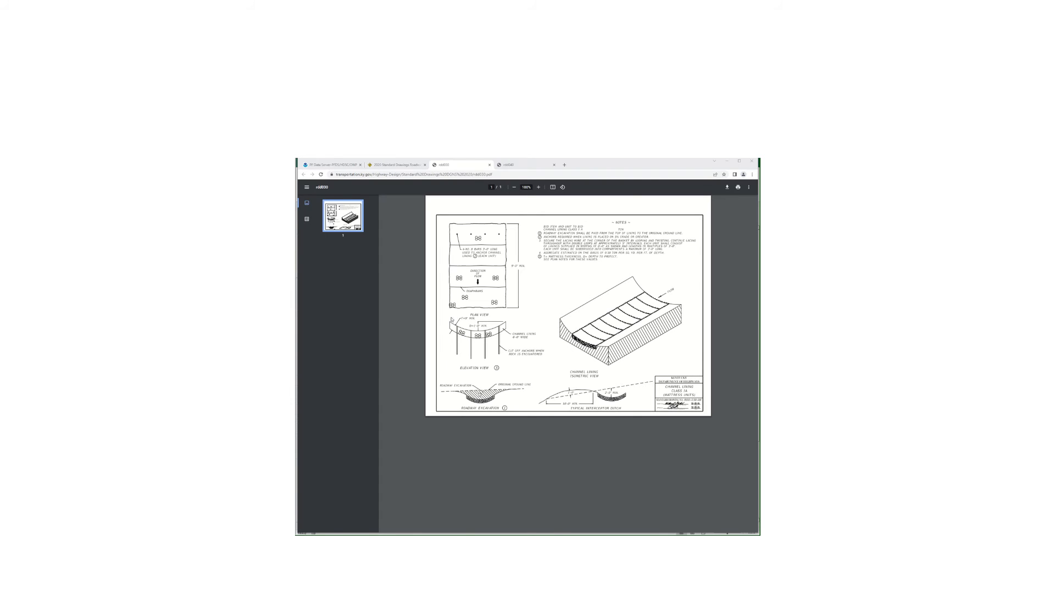
Step: Consult the Class II and III channel lining standard drawing in the browser and the DR-504 aggregate lining guidance in Adobe Acrobat
{"action": "left_click", "coordinate": [520, 164]}
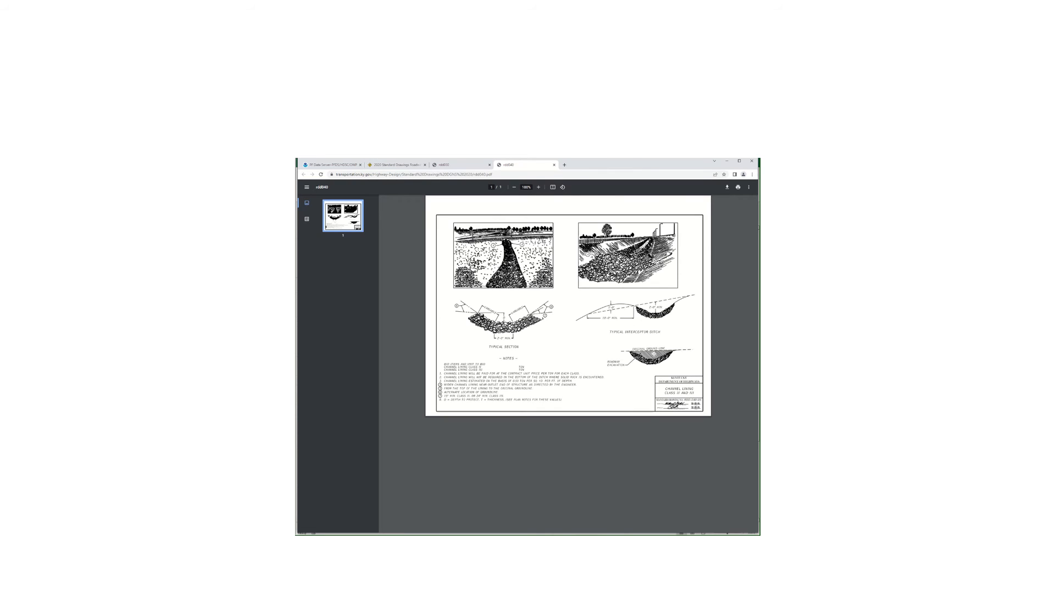
{"action": "key", "text": "alt+Tab"}
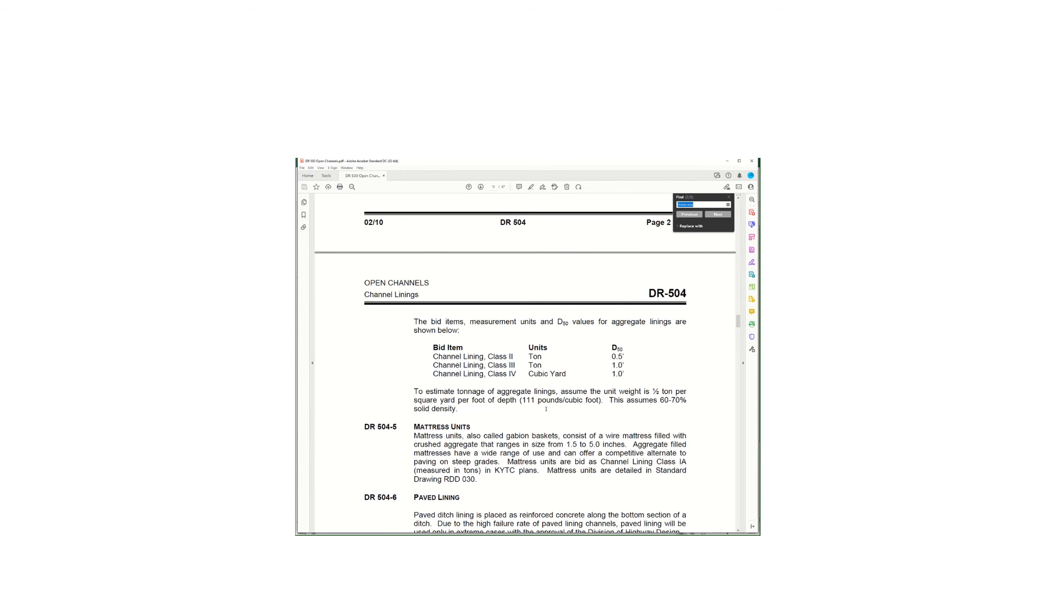
{"action": "scroll", "coordinate": [545, 409], "scroll_direction": "up", "scroll_amount": 4}
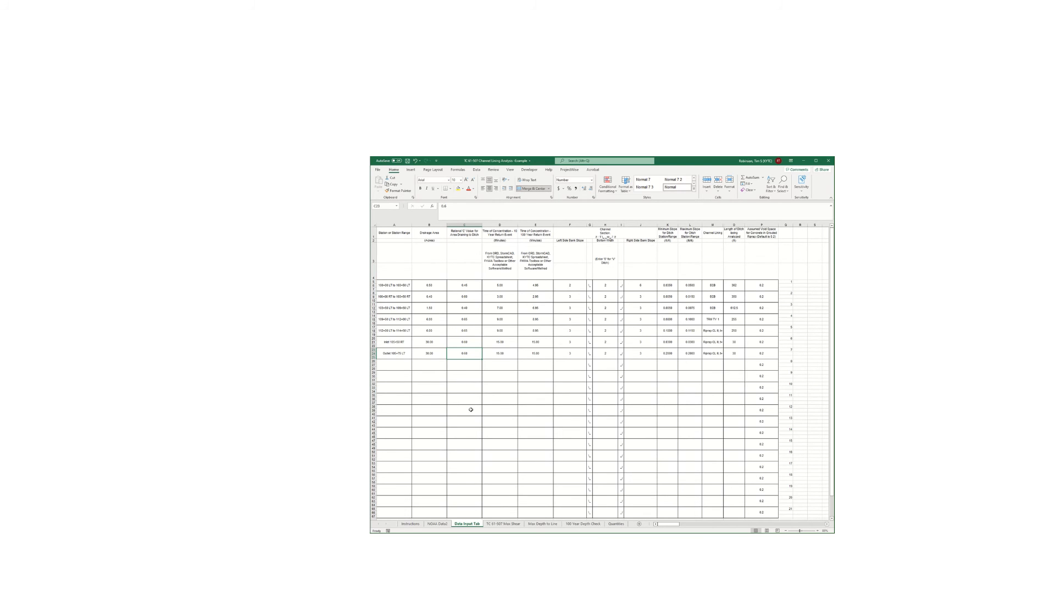
Step: Run the analysis macro for the example workbook with inlet and outlet ditches and examine their results in the Max Shear sheet
{"action": "scroll", "coordinate": [471, 410], "scroll_direction": "right", "scroll_amount": 3}
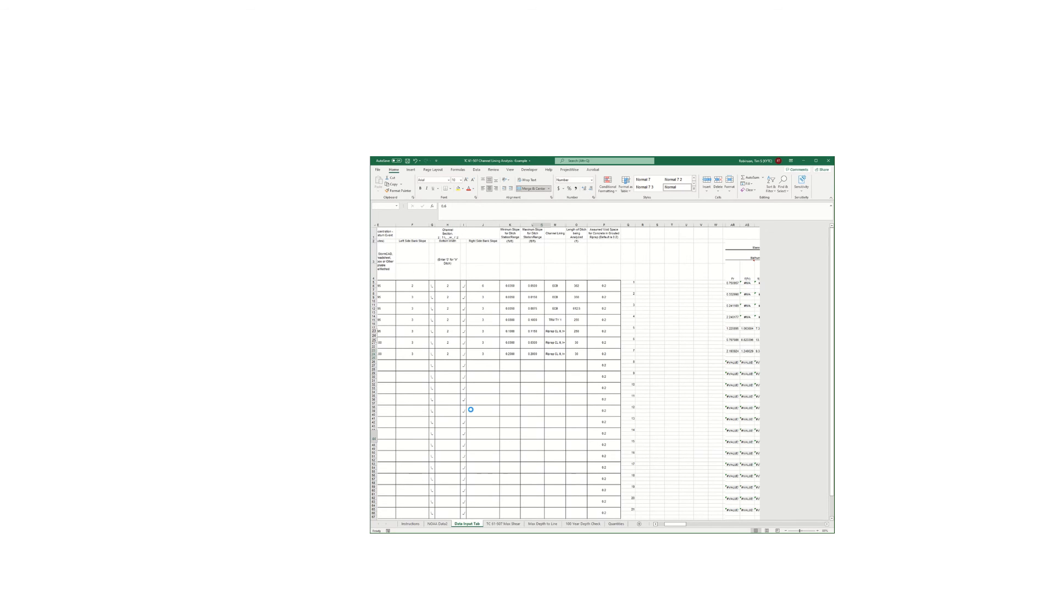
{"action": "left_click", "coordinate": [503, 524]}
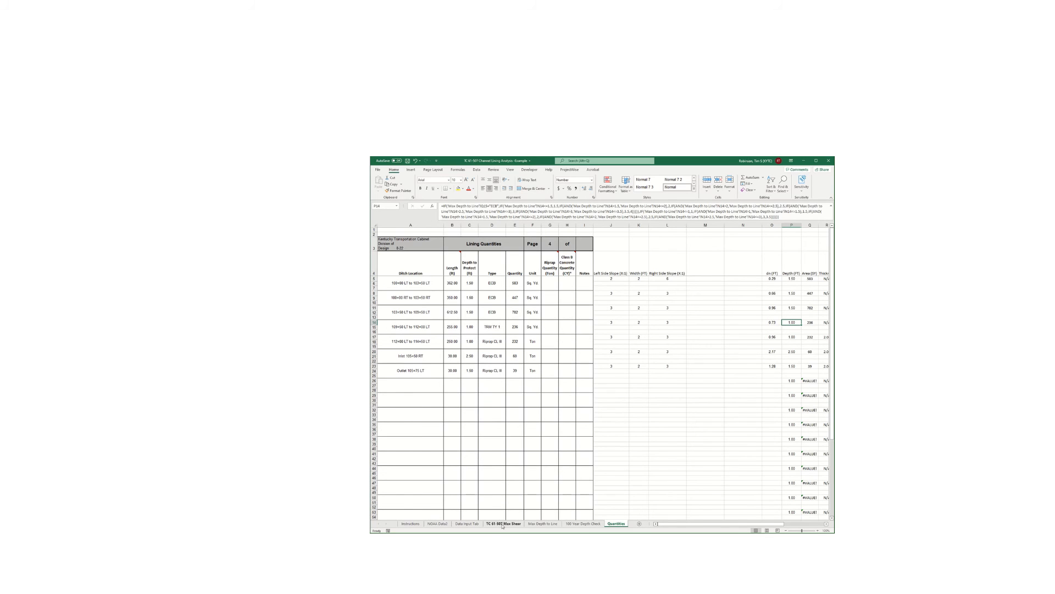
{"action": "left_click", "coordinate": [655, 524]}
{"action": "left_click", "coordinate": [656, 525]}
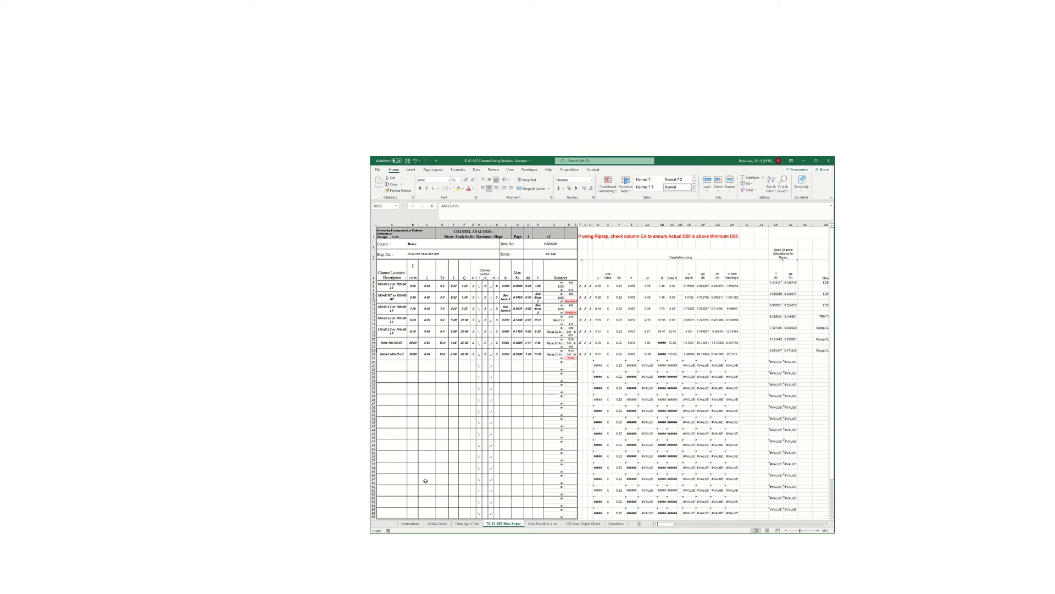
Step: Review the ditch input data and the lining quantities, including the grout bid item note below the Quantities table
{"action": "key", "text": "ctrl+Page_Up"}
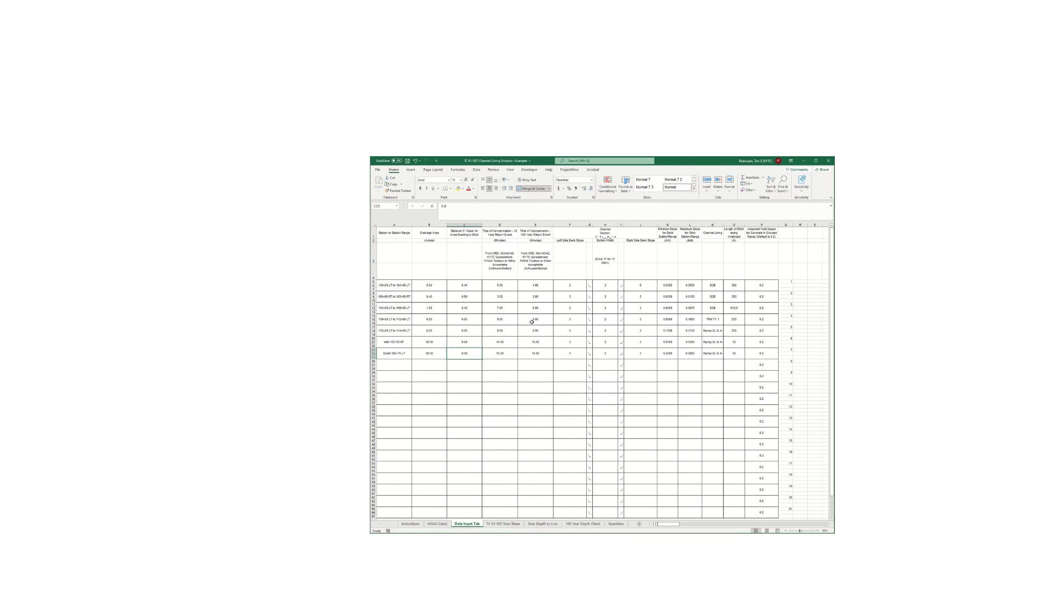
{"action": "left_click", "coordinate": [581, 524]}
{"action": "left_click", "coordinate": [615, 524]}
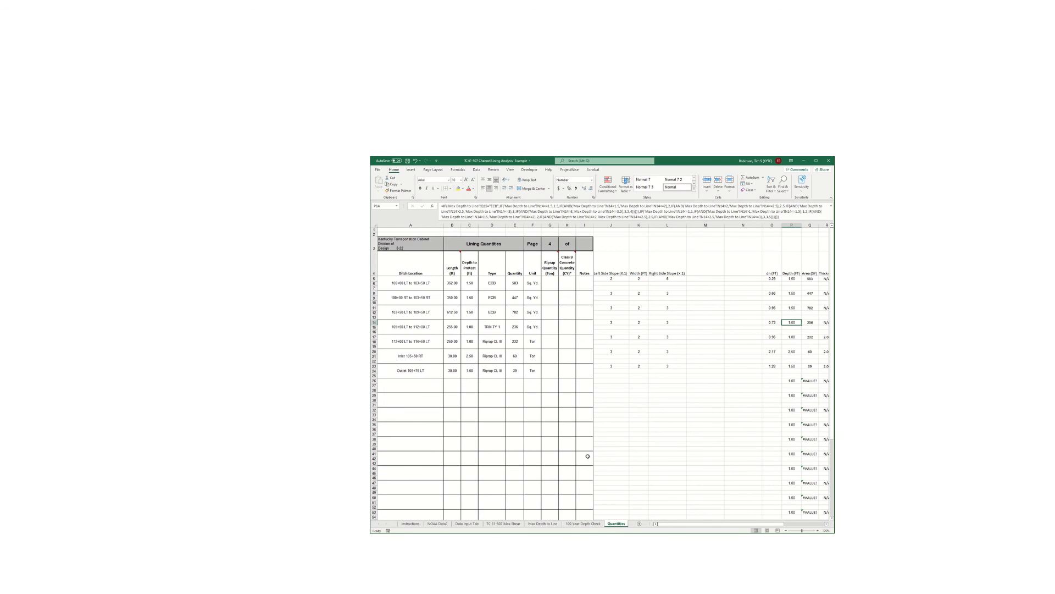
{"action": "scroll", "coordinate": [562, 427], "scroll_direction": "down", "scroll_amount": 5}
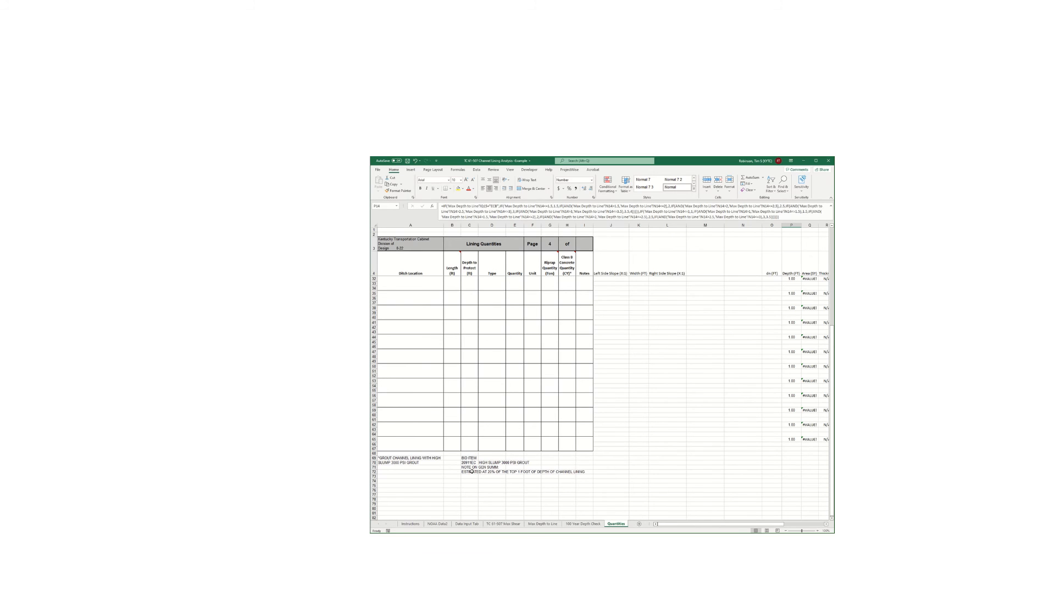
Step: Set the outlet ditch's channel lining to Grouted Riprap and rerun the analysis macro
{"action": "left_click", "coordinate": [467, 523]}
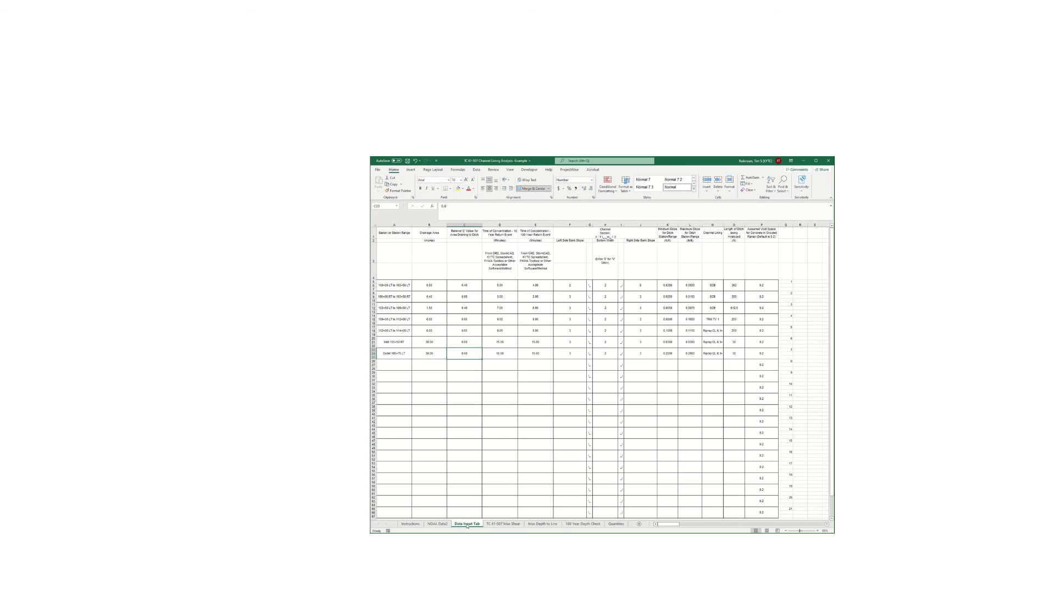
{"action": "left_click", "coordinate": [690, 353]}
{"action": "left_click", "coordinate": [713, 353]}
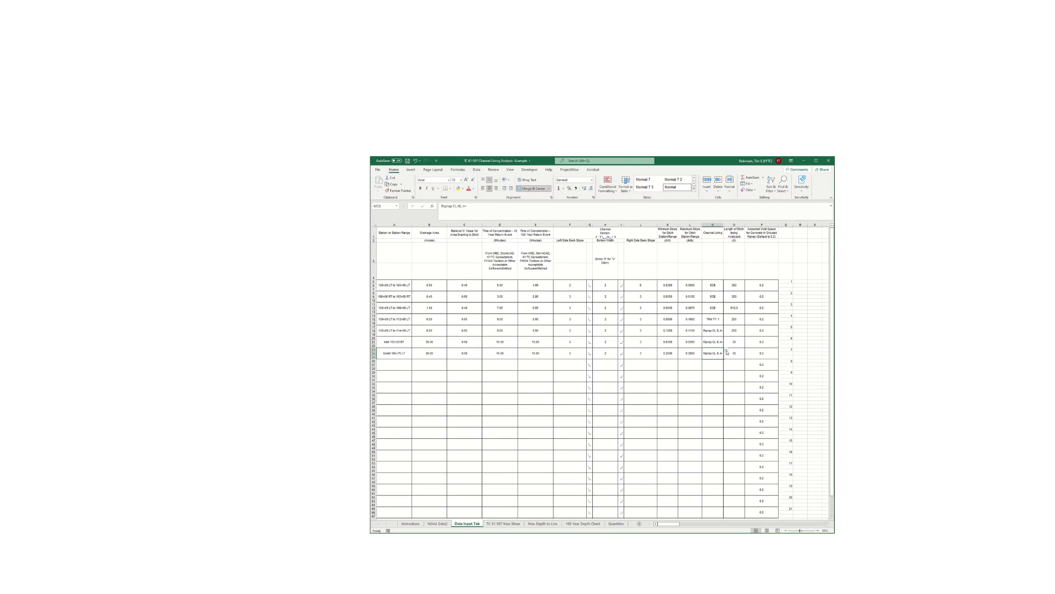
{"action": "left_click", "coordinate": [726, 352]}
{"action": "scroll", "coordinate": [726, 361], "scroll_direction": "down", "scroll_amount": 2}
{"action": "left_click", "coordinate": [711, 368]}
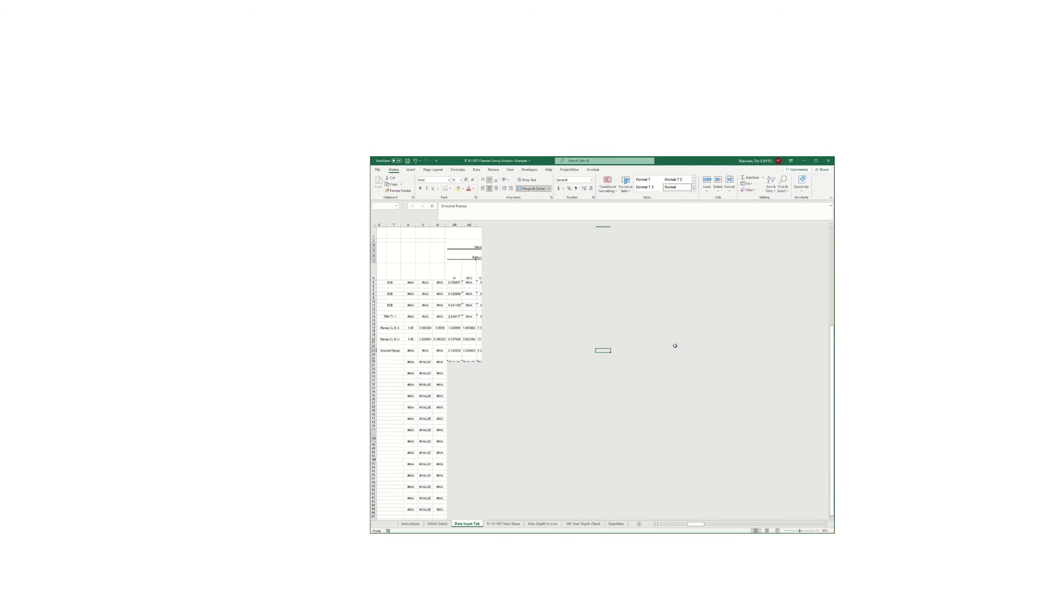
Step: Review the outlet ditch's Grouted Riprap results in the Max Shear and Max Depth to Line sheets
{"action": "left_click", "coordinate": [502, 523]}
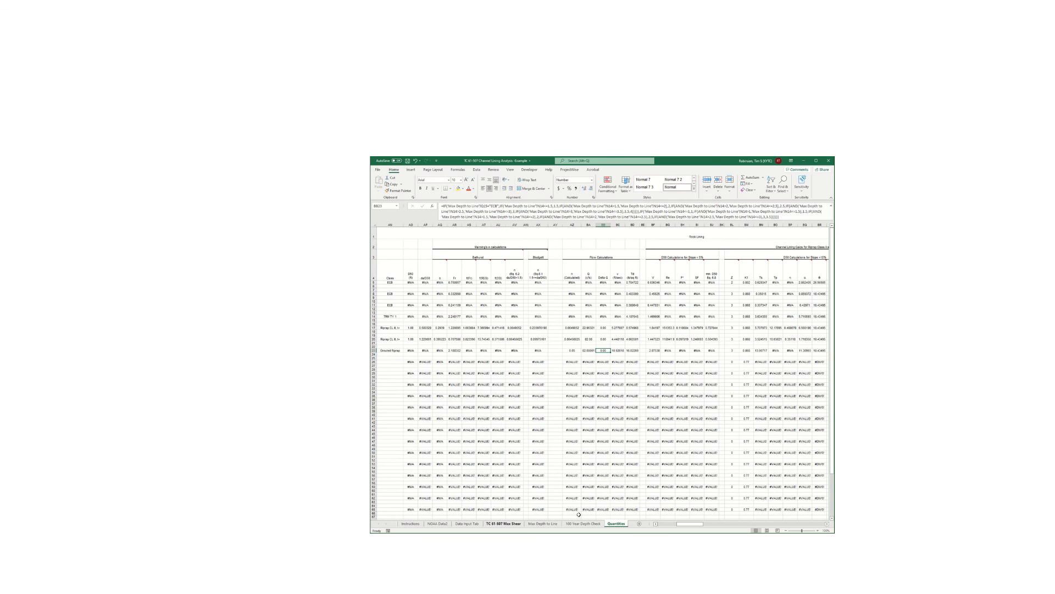
{"action": "left_click", "coordinate": [660, 524]}
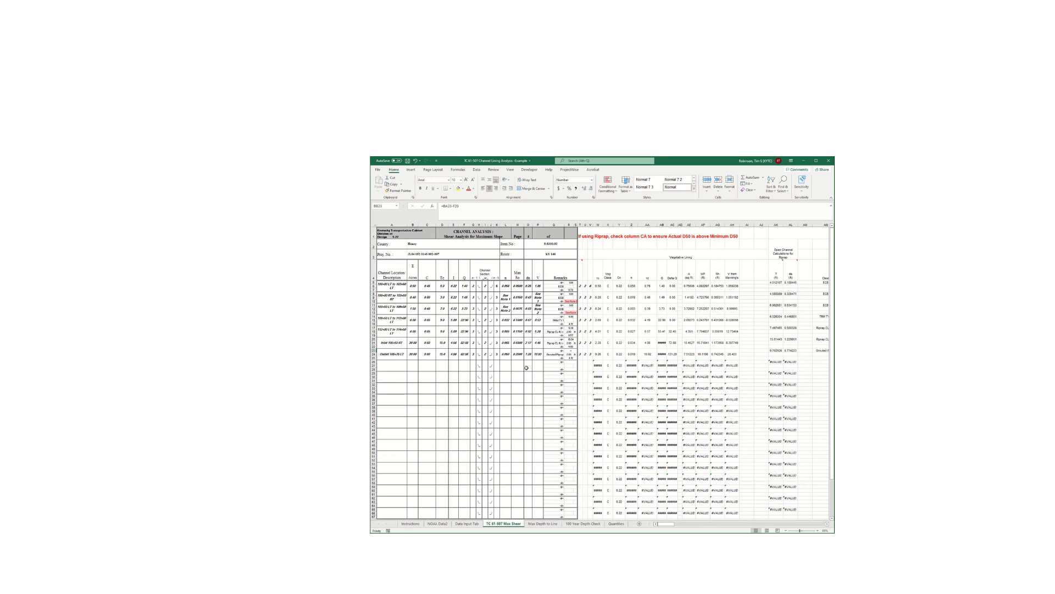
{"action": "left_click", "coordinate": [544, 524]}
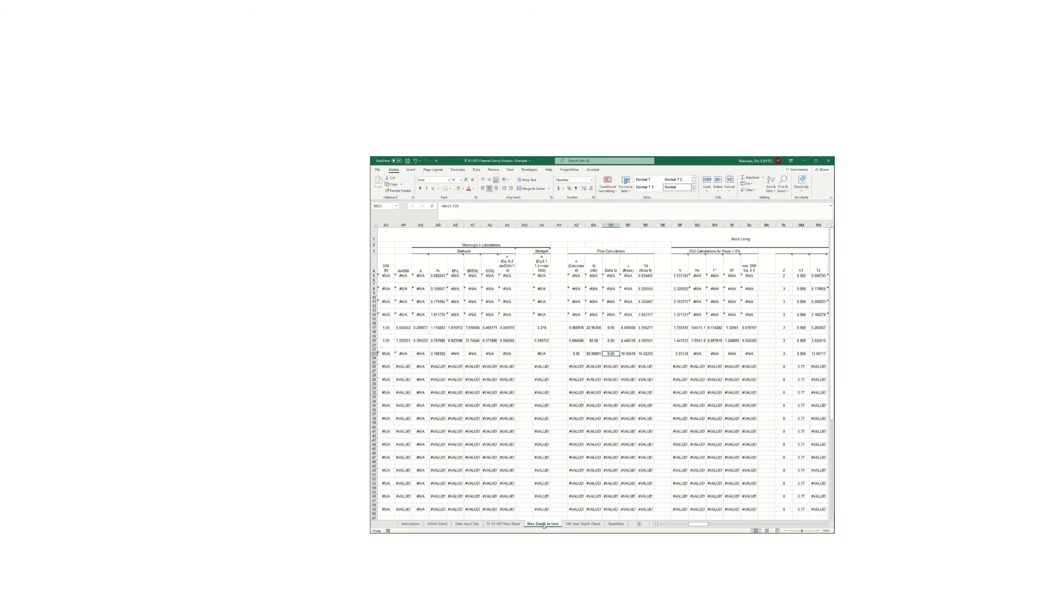
{"action": "left_click", "coordinate": [659, 523]}
{"action": "left_click", "coordinate": [659, 523]}
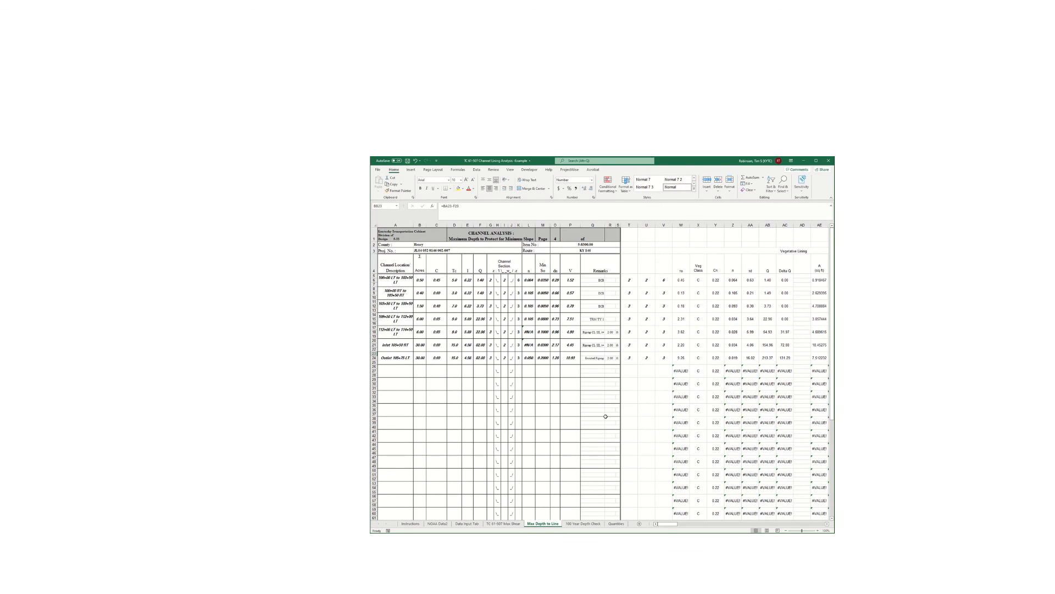
Step: Review the outlet ditch's Grouted Riprap results in the 100 Year Depth Check sheet and its lining quantities in the Quantities sheet
{"action": "left_click", "coordinate": [582, 524]}
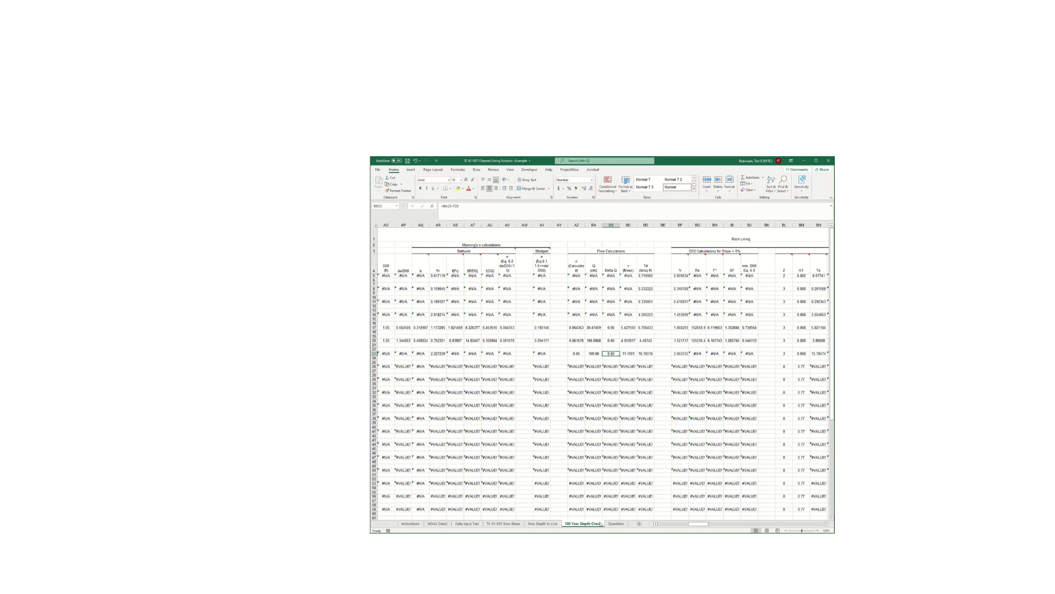
{"action": "left_click", "coordinate": [661, 525]}
{"action": "left_click", "coordinate": [661, 525]}
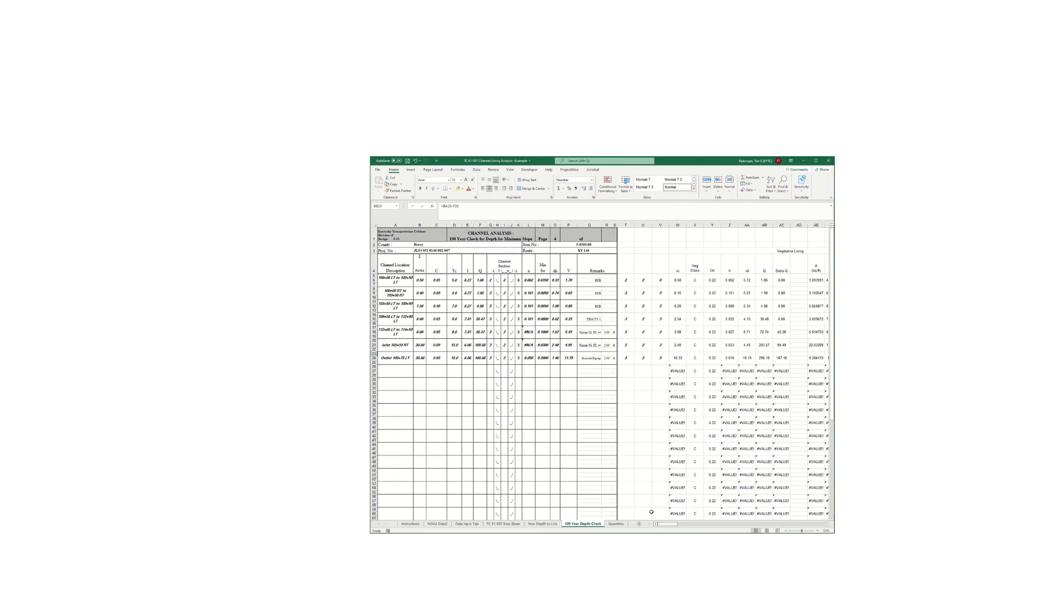
{"action": "left_click", "coordinate": [616, 523]}
{"action": "scroll", "coordinate": [486, 366], "scroll_direction": "up", "scroll_amount": 4}
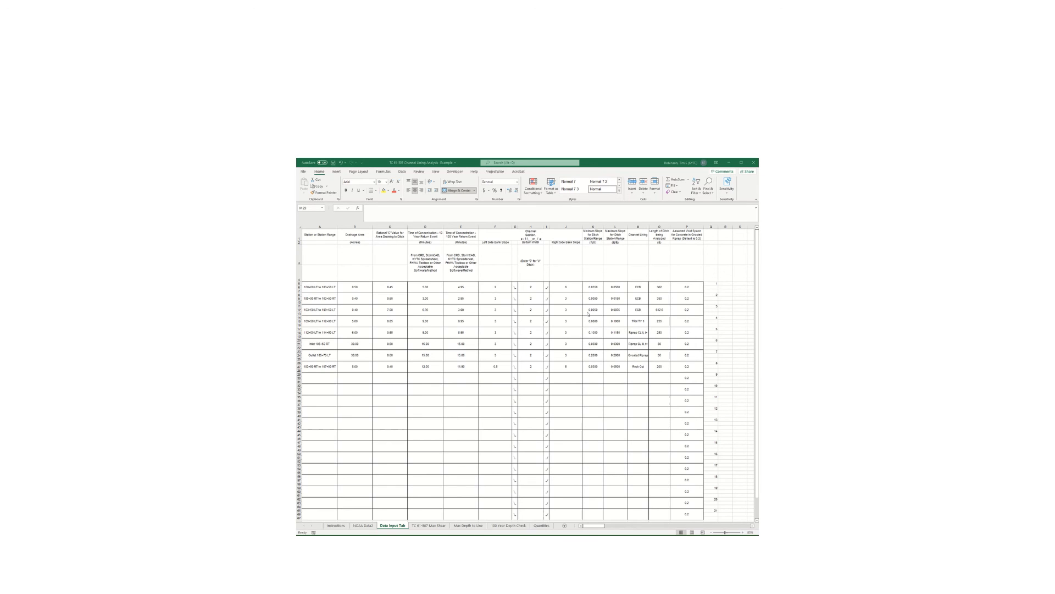
Step: Run the analysis macro with the added Rock Cut ditch and examine its quantities and Max Shear results
{"action": "left_click", "coordinate": [579, 329]}
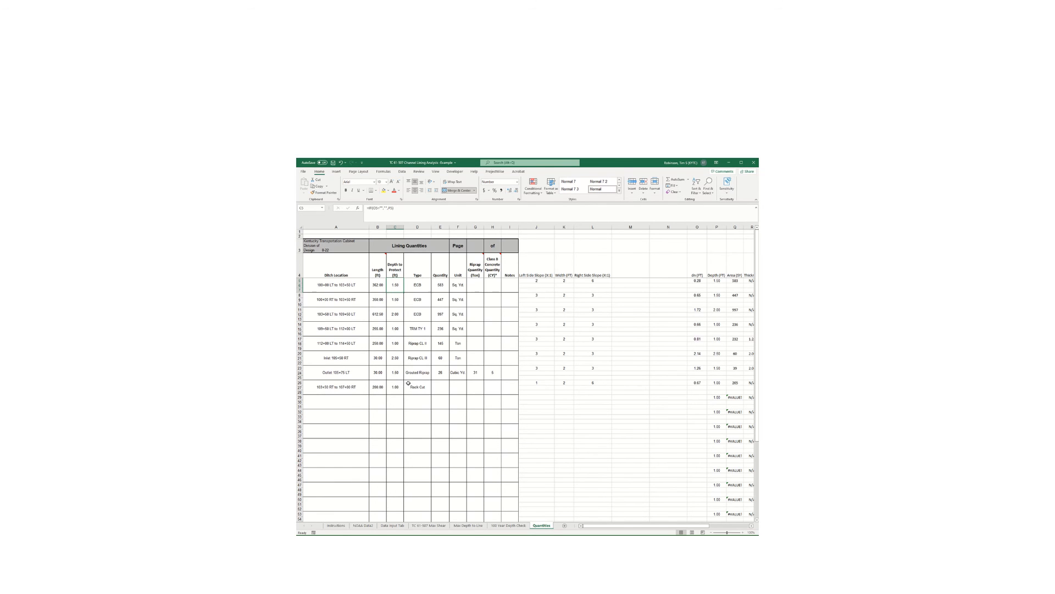
{"action": "left_click", "coordinate": [434, 526]}
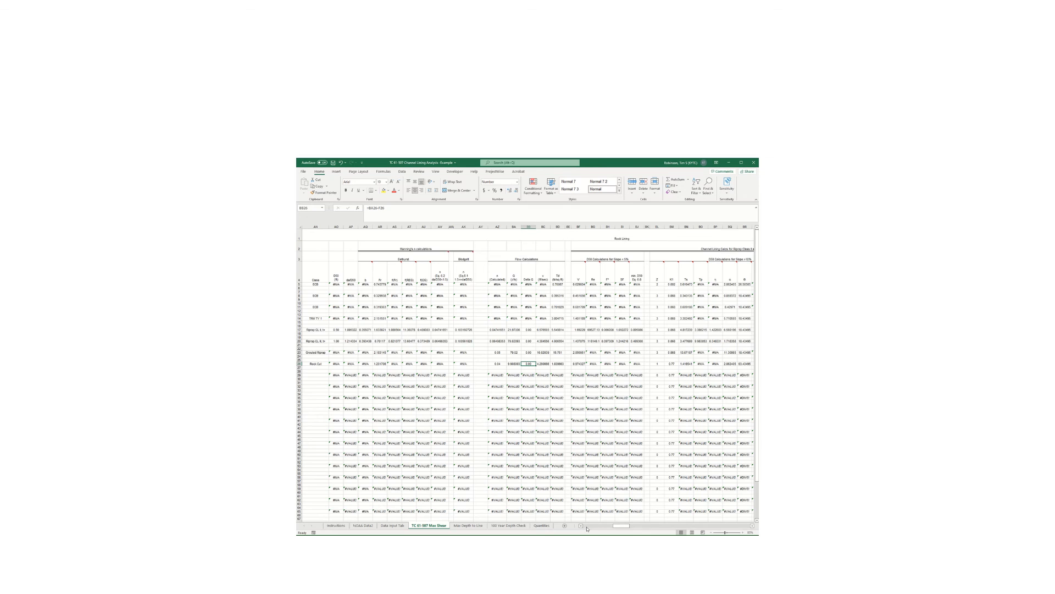
{"action": "left_click", "coordinate": [587, 526]}
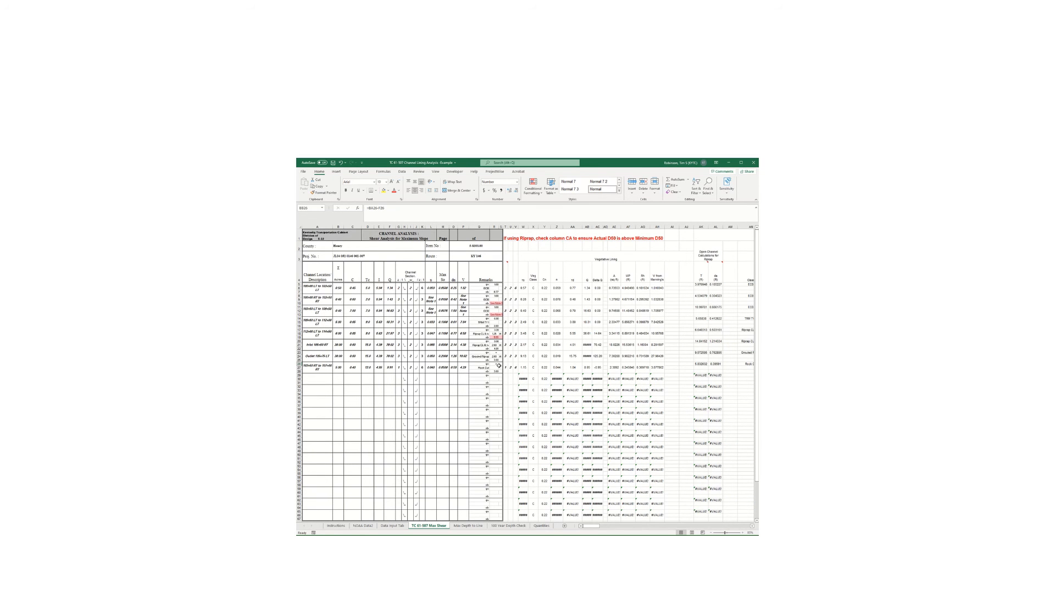
Step: Review the Rock Cut ditch's results in the Max Depth to Line and 100 Year Depth Check sheets
{"action": "left_click", "coordinate": [466, 525]}
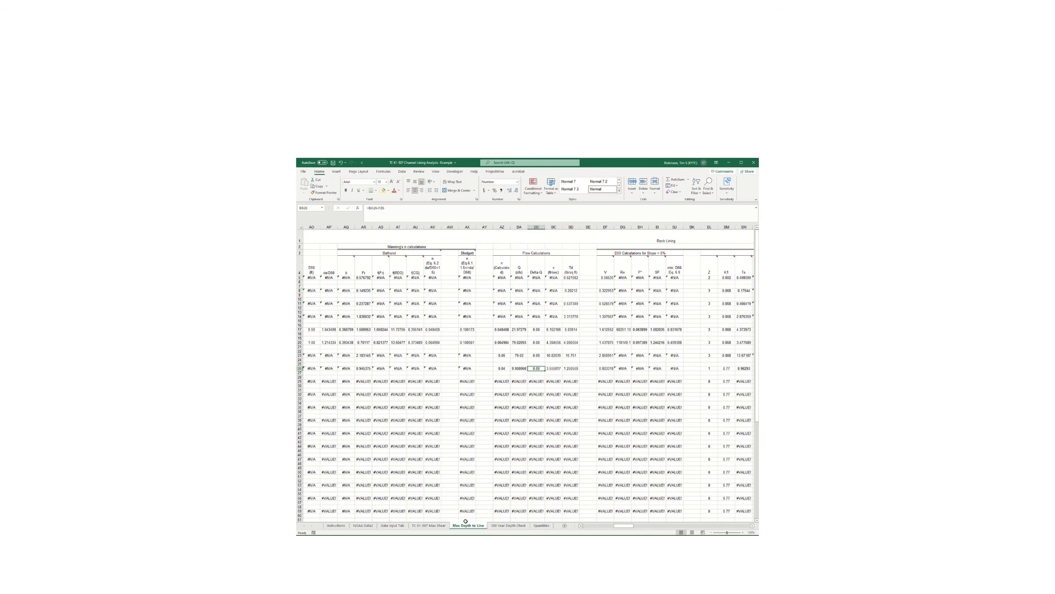
{"action": "left_click", "coordinate": [584, 526]}
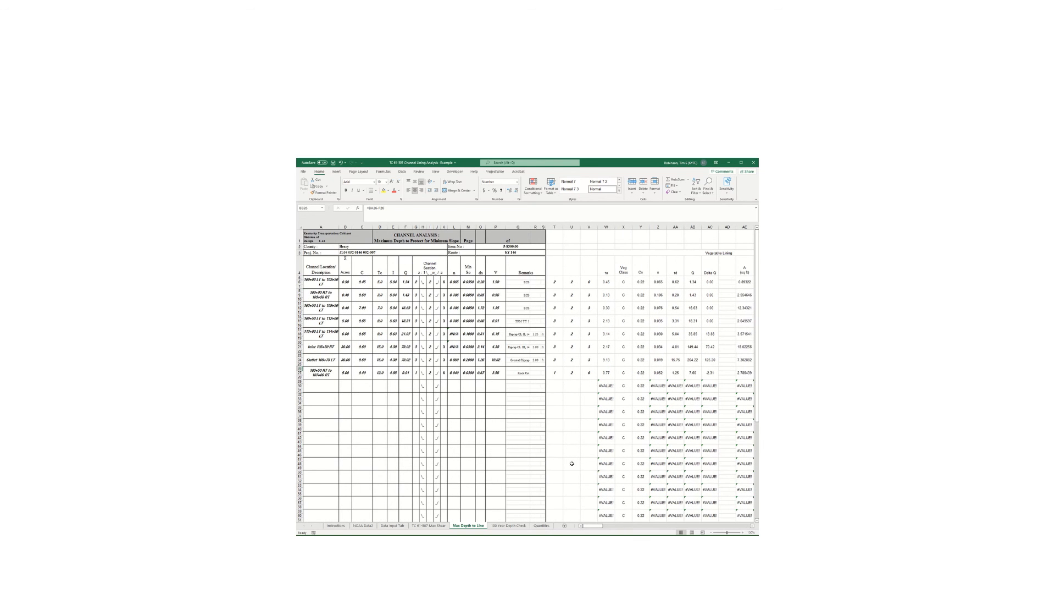
{"action": "left_click", "coordinate": [506, 527]}
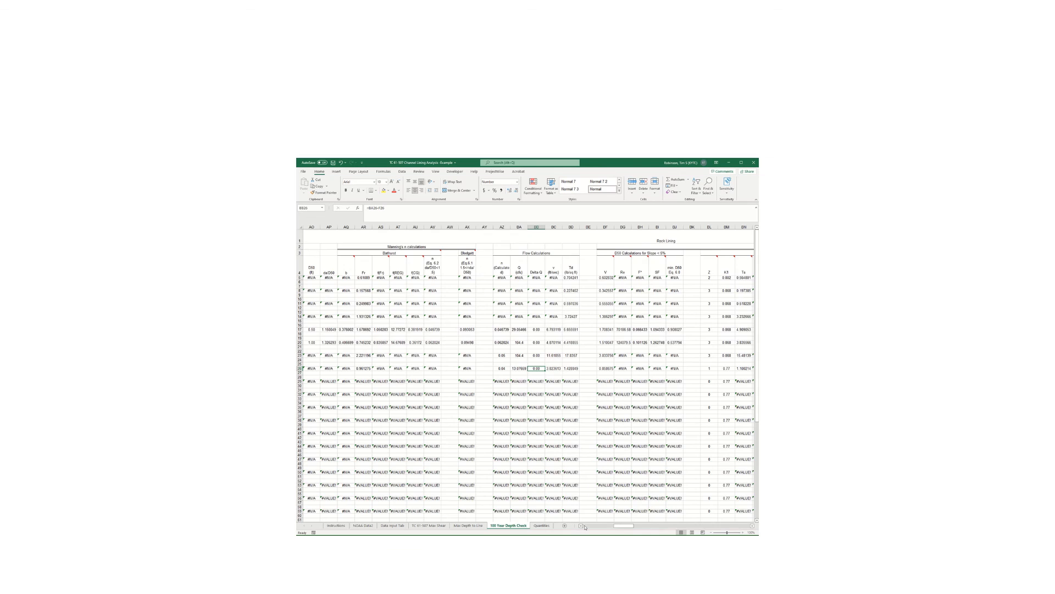
{"action": "left_click", "coordinate": [585, 526]}
{"action": "left_click", "coordinate": [585, 526]}
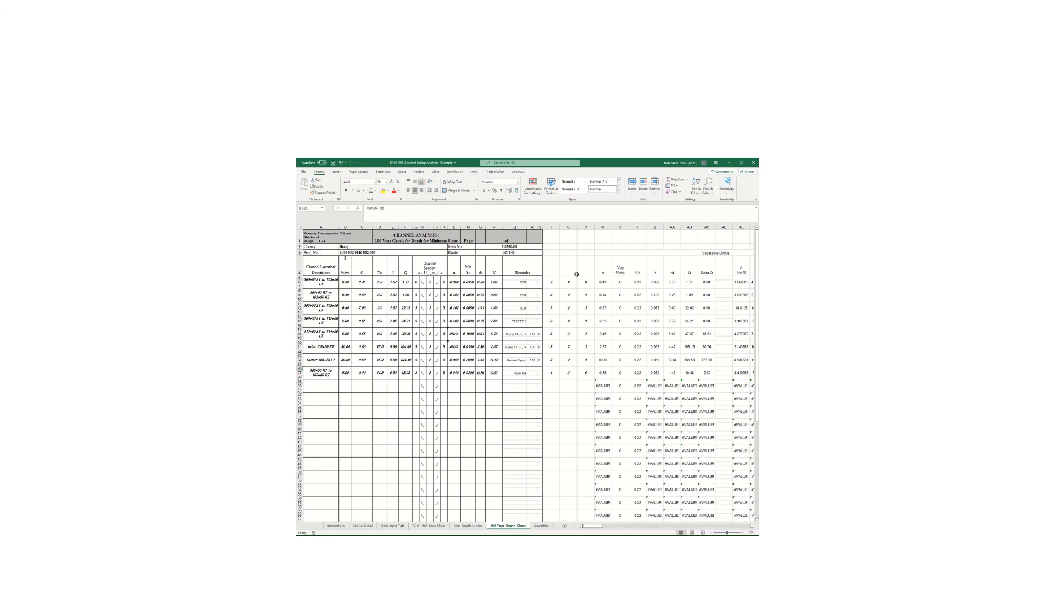
{"action": "scroll", "coordinate": [577, 274], "scroll_direction": "down", "scroll_amount": 1}
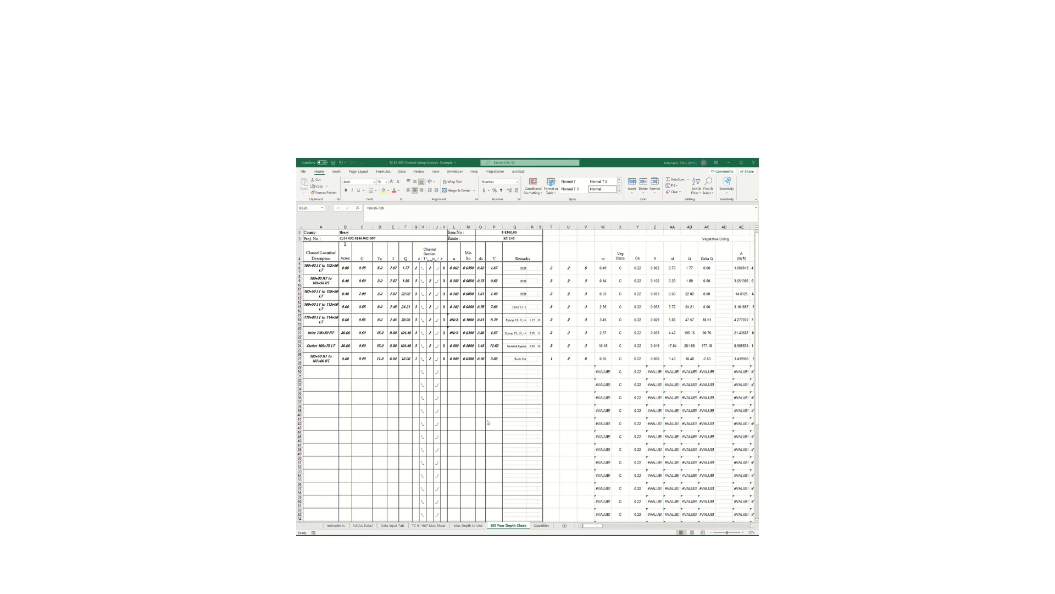
Step: Clear the Rock Cut ditch's station range, drainage area, C value, times of concentration, side slopes and bottom width in the input data
{"action": "left_click", "coordinate": [394, 527]}
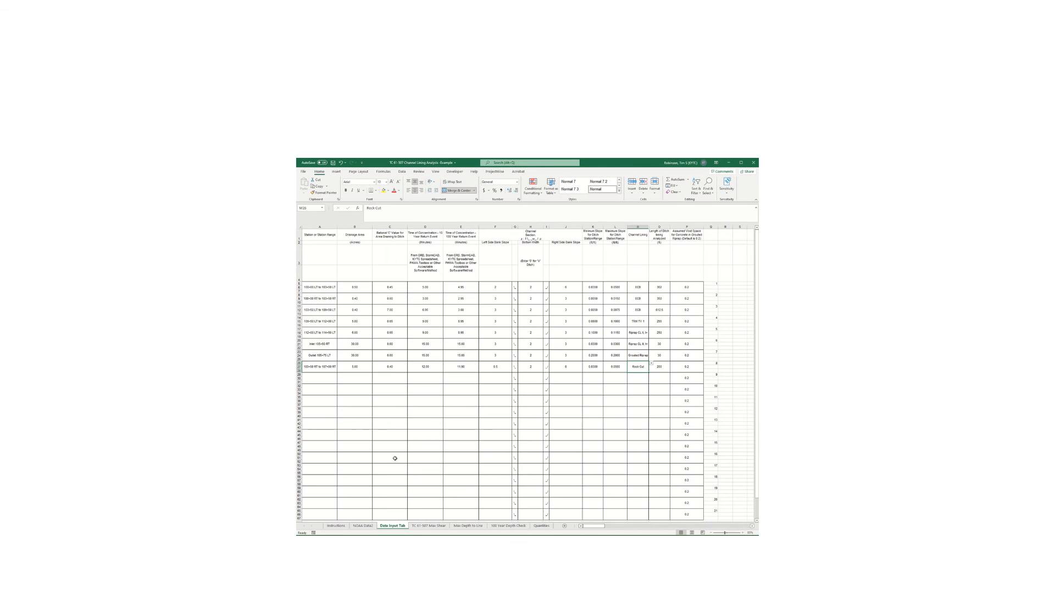
{"action": "left_click_drag", "start_coordinate": [322, 366], "coordinate": [486, 364]}
{"action": "key", "text": "Delete"}
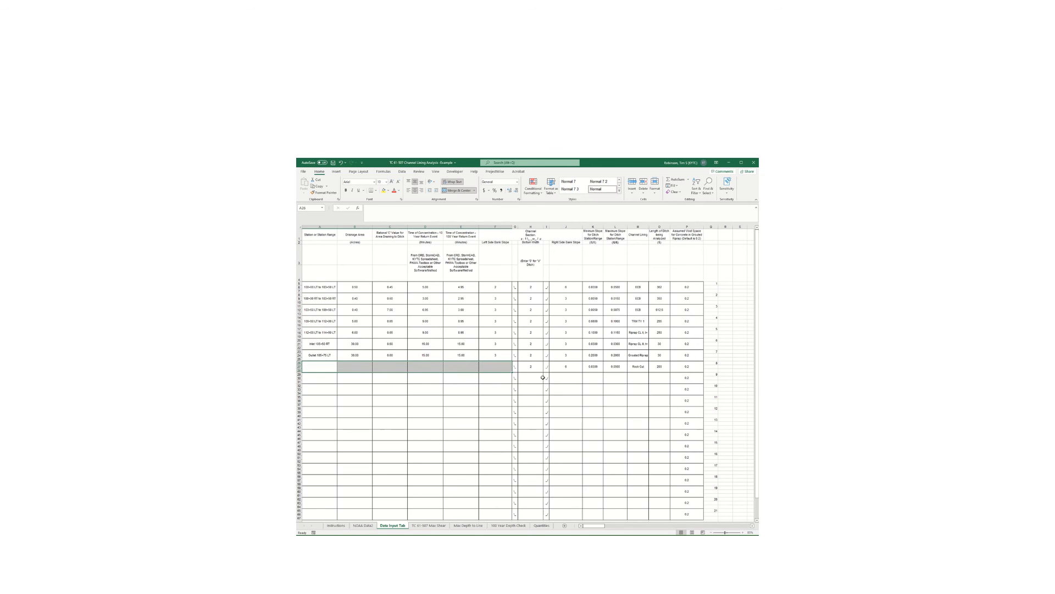
{"action": "left_click", "coordinate": [531, 366]}
{"action": "left_click", "coordinate": [569, 368]}
{"action": "key", "text": "Delete"}
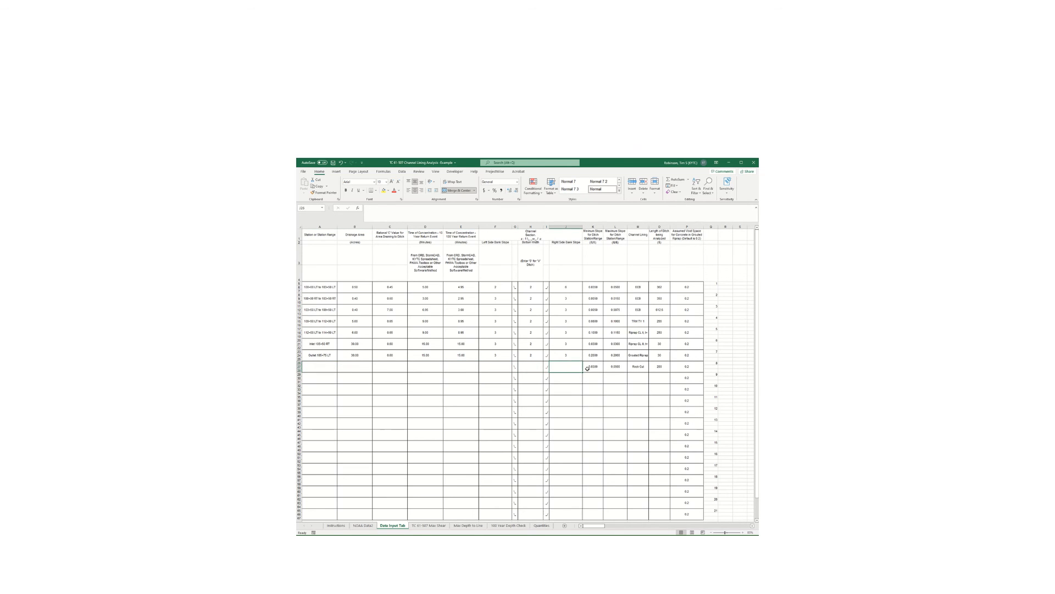
Step: Clear the Rock Cut ditch's minimum slope, maximum slope and ditch length
{"action": "left_click", "coordinate": [594, 366]}
{"action": "key", "text": "Delete"}
{"action": "left_click", "coordinate": [615, 366]}
{"action": "key", "text": "Delete"}
{"action": "left_click", "coordinate": [655, 367]}
{"action": "key", "text": "Delete"}
Step: Reset the cleared ditch row's channel lining from Rock Cut to the blank option
{"action": "left_click", "coordinate": [645, 367]}
{"action": "left_click", "coordinate": [651, 364]}
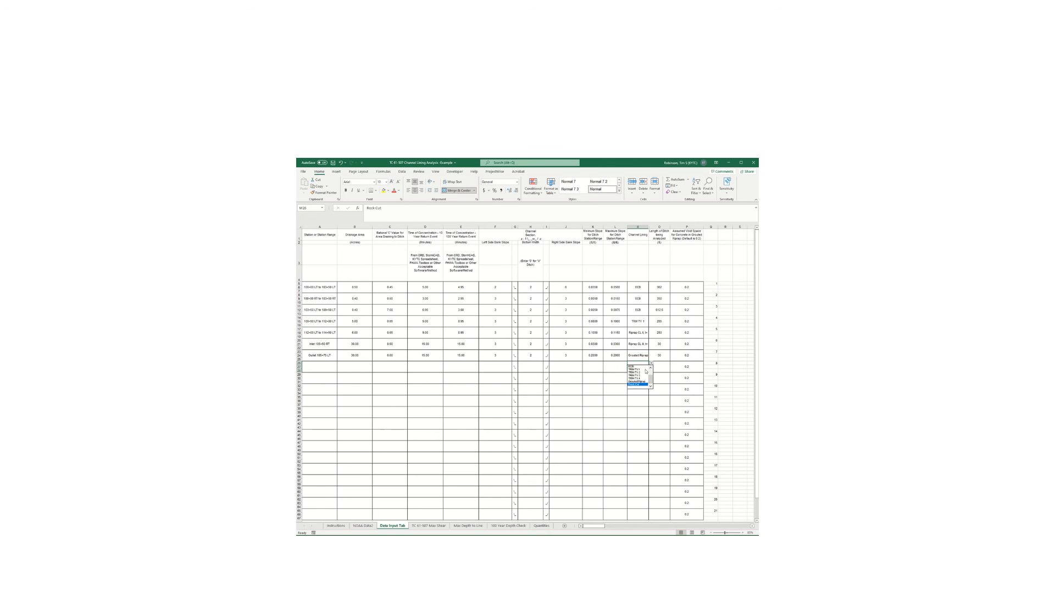
{"action": "left_click", "coordinate": [636, 385]}
{"action": "left_click", "coordinate": [652, 364]}
{"action": "left_click", "coordinate": [639, 387]}
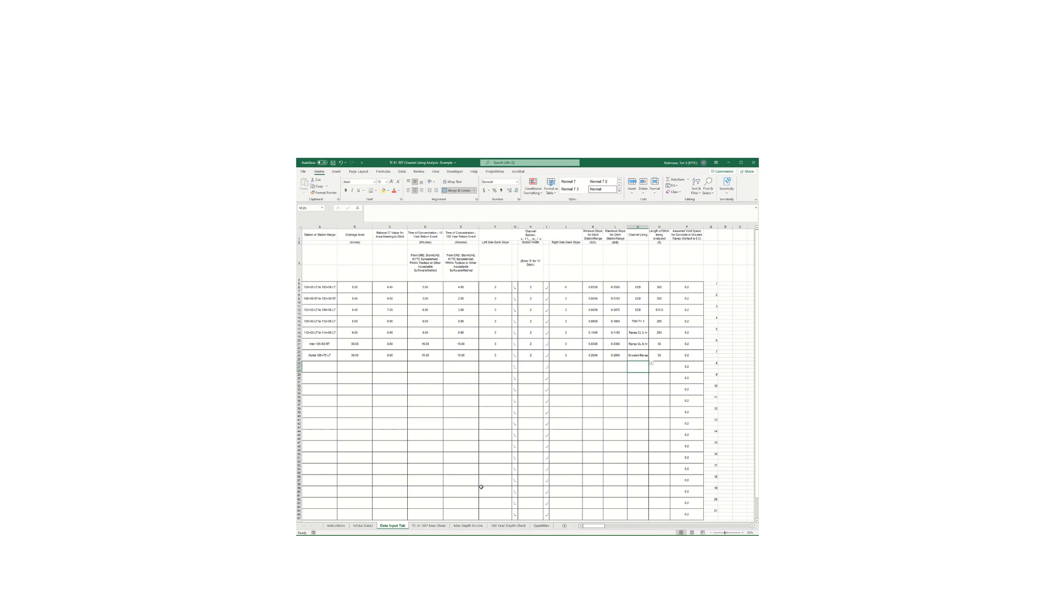
Step: Check the shear, depth and quantity sheets for the removed Rock Cut ditch and return to the ditch input data
{"action": "left_click", "coordinate": [434, 525]}
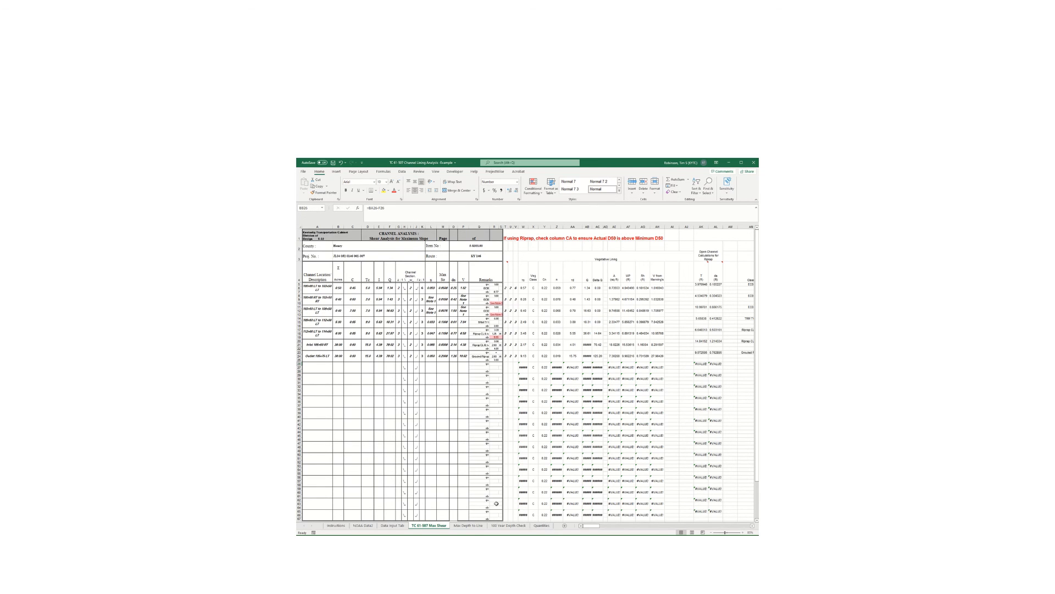
{"action": "left_click", "coordinate": [398, 526]}
{"action": "left_click", "coordinate": [443, 525]}
{"action": "left_click", "coordinate": [459, 526]}
{"action": "left_click", "coordinate": [497, 525]}
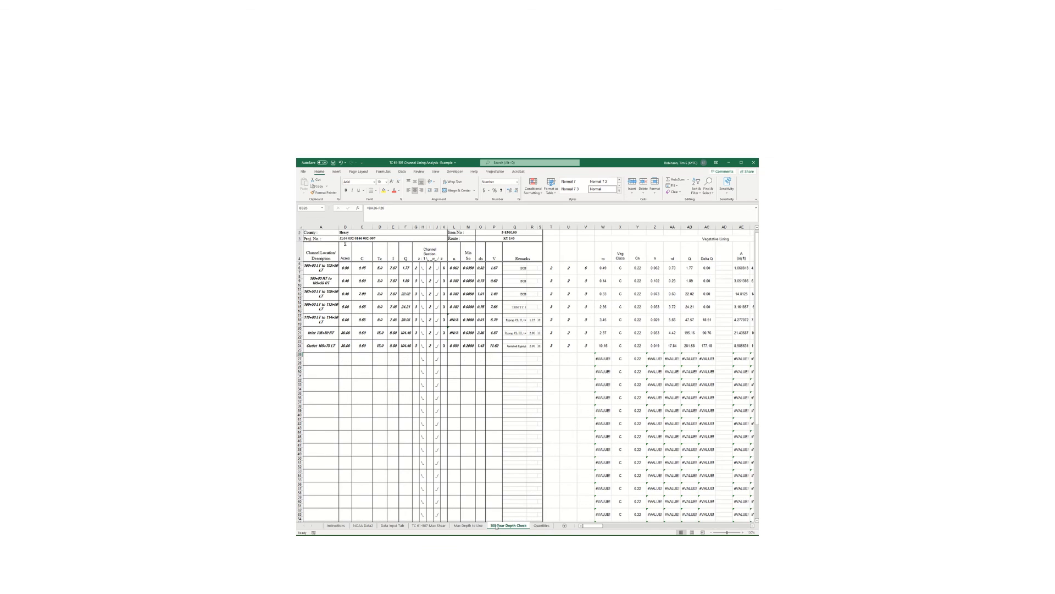
{"action": "left_click", "coordinate": [542, 525]}
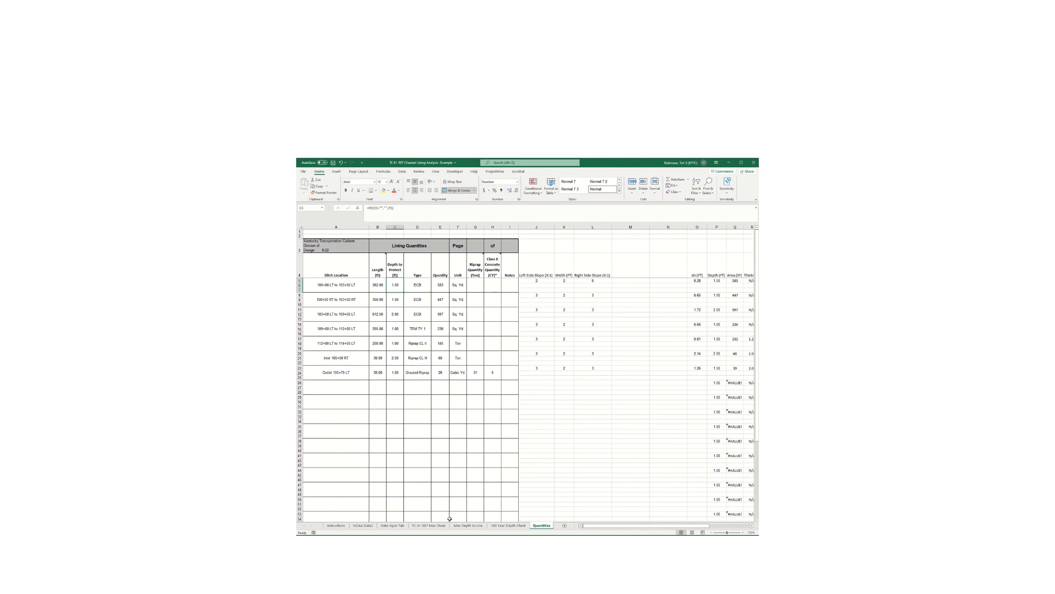
{"action": "left_click", "coordinate": [392, 526]}
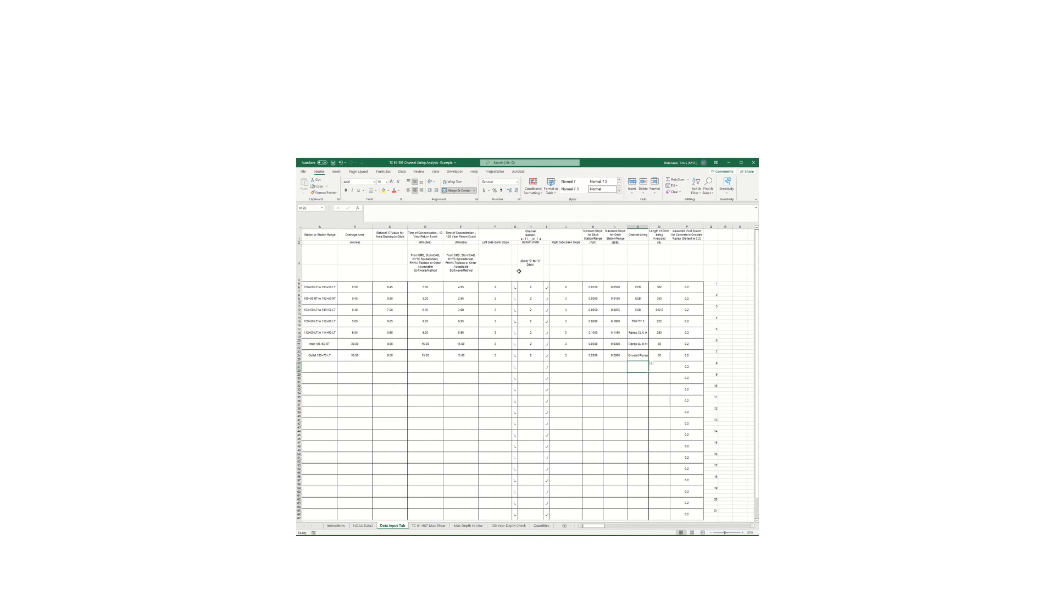